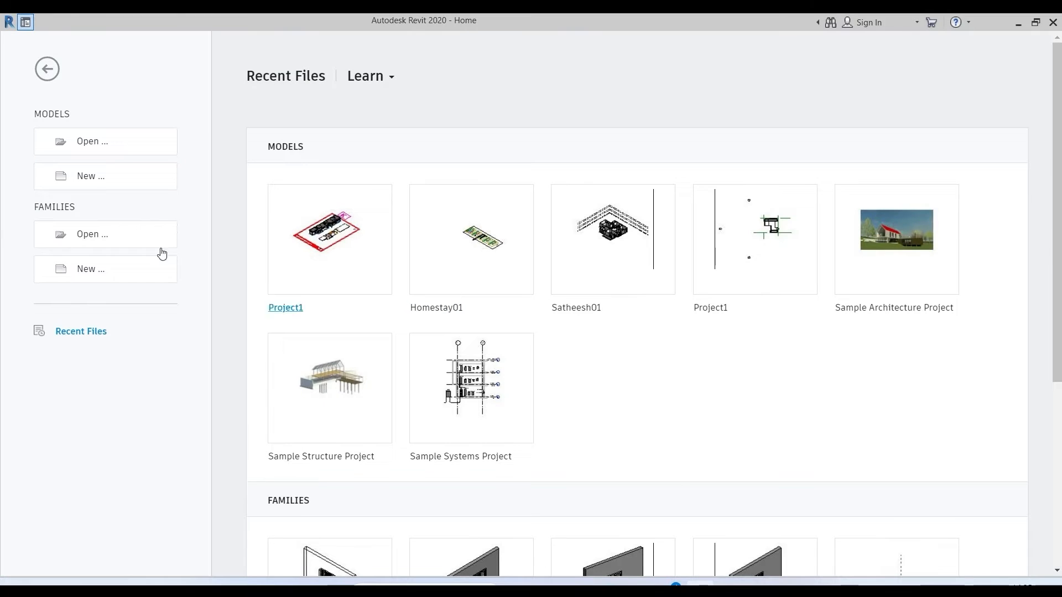
- Create a new family from the Metric Window template
{"action": "left_click", "coordinate": [92, 271]}
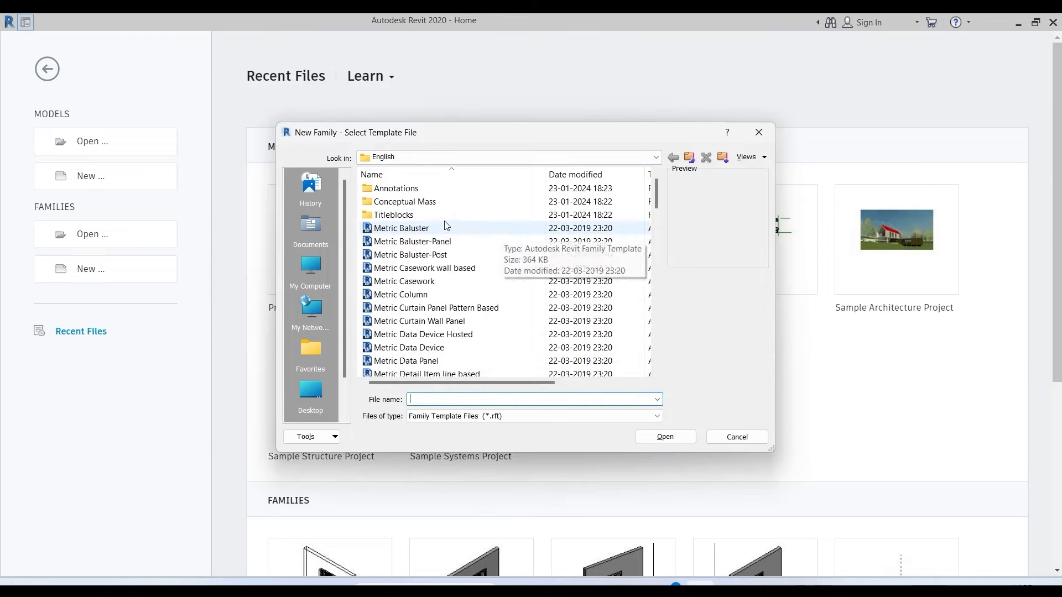
{"action": "scroll", "coordinate": [492, 298], "scroll_direction": "down", "scroll_amount": 18}
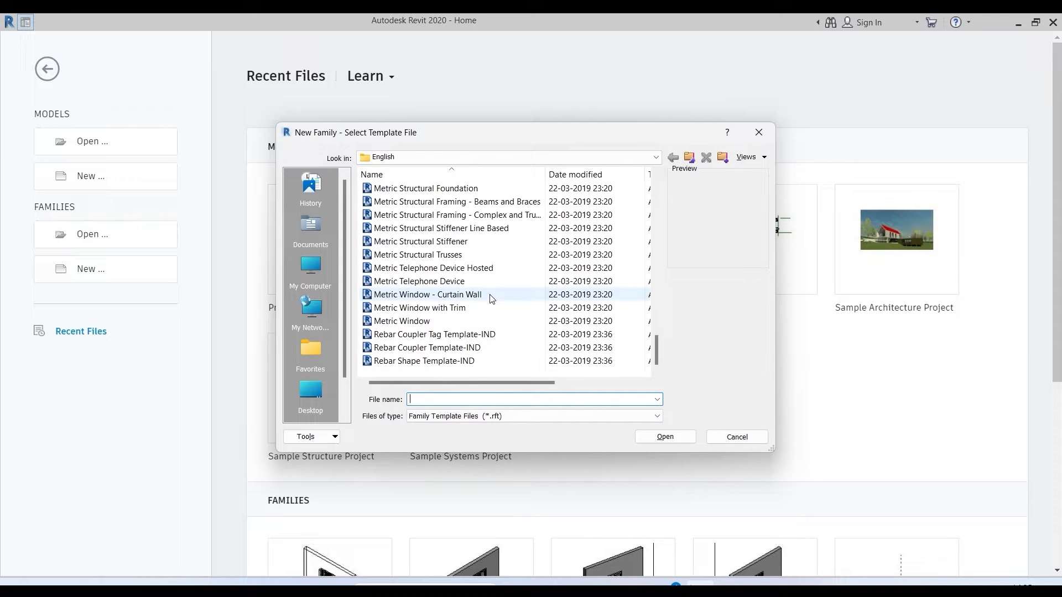
{"action": "left_click", "coordinate": [414, 322]}
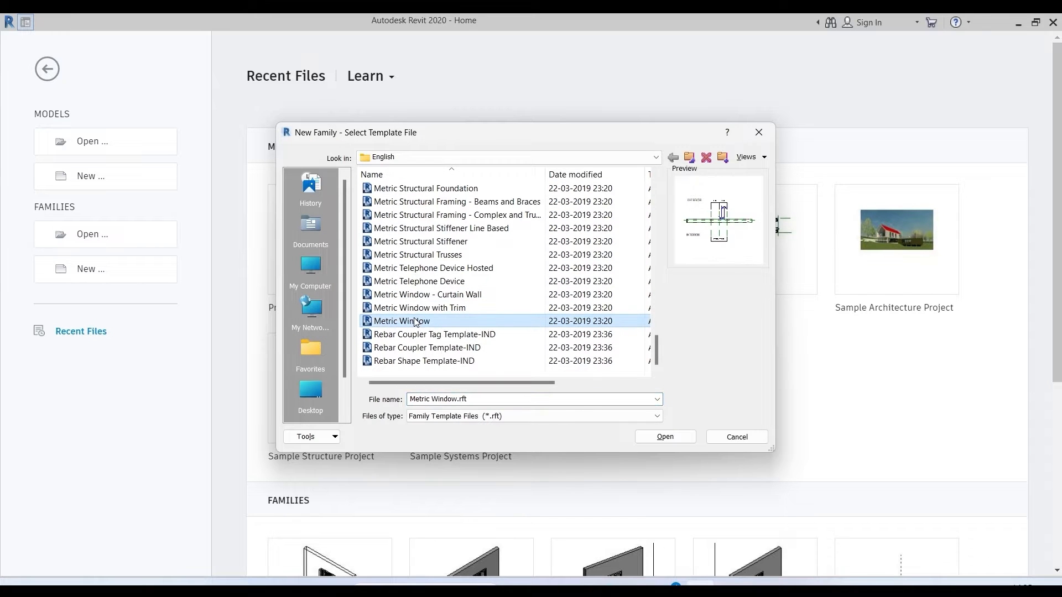
{"action": "left_click", "coordinate": [666, 438]}
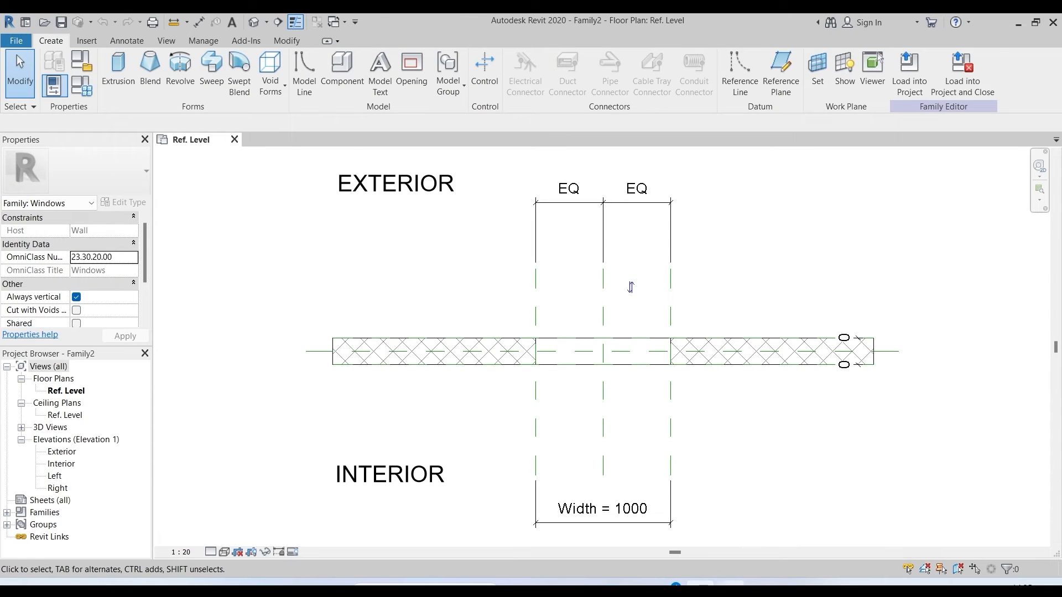
- Switch to the w2.dwg drawing in AutoCAD and check its drawing units and insertion scale
{"action": "mouse_move", "coordinate": [724, 584]}
{"action": "key", "text": "alt+Tab"}
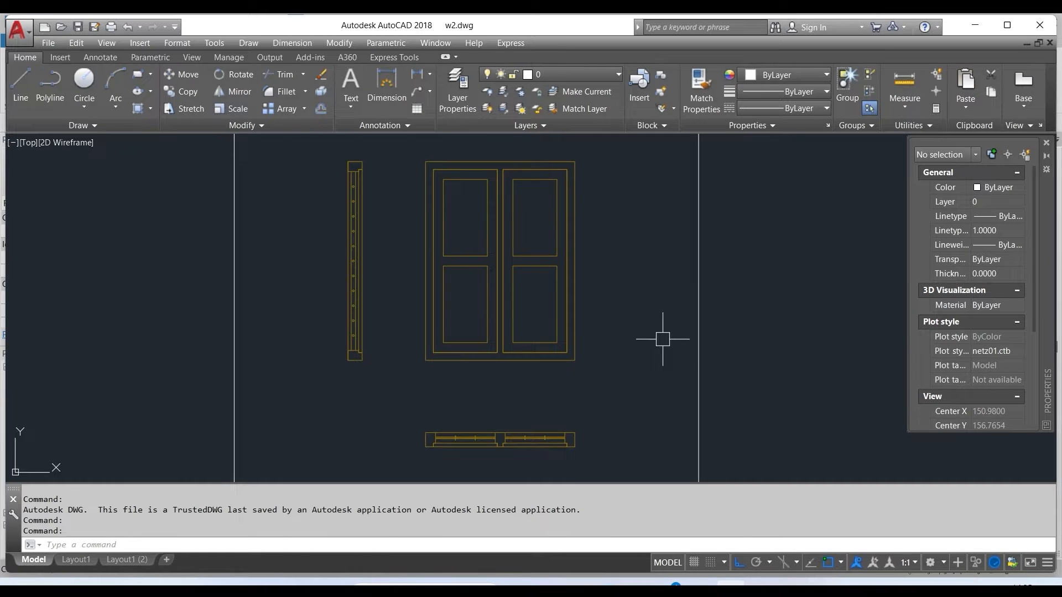
{"action": "type", "text": "un"}
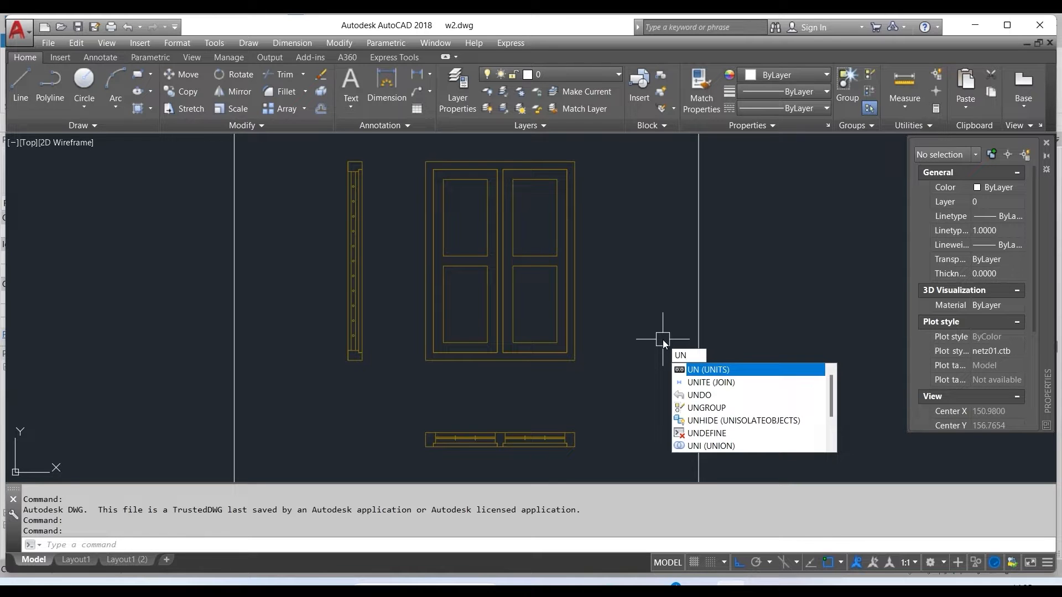
{"action": "key", "text": "Return"}
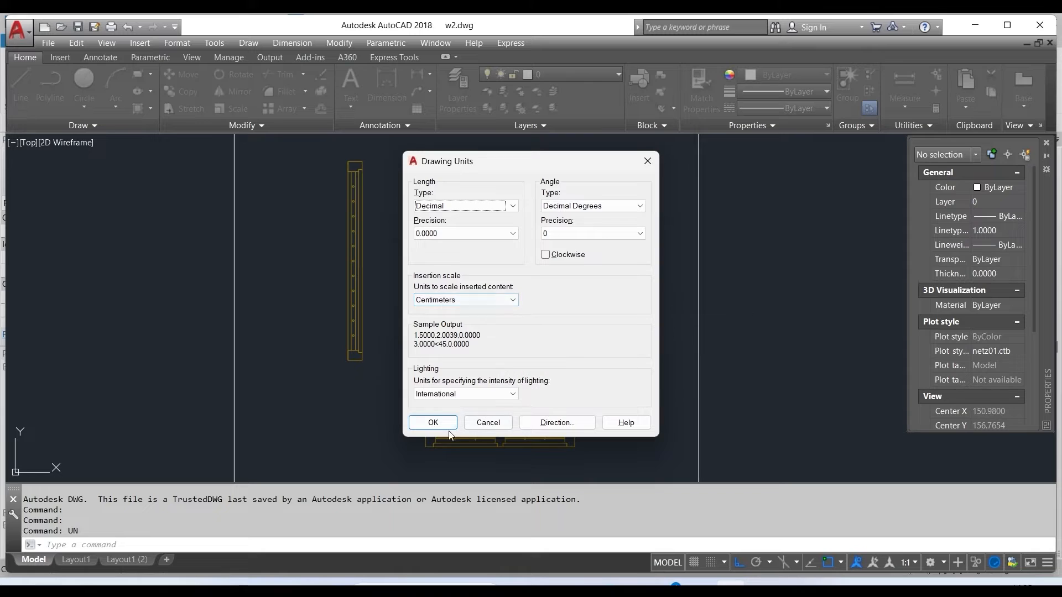
{"action": "left_click", "coordinate": [433, 423]}
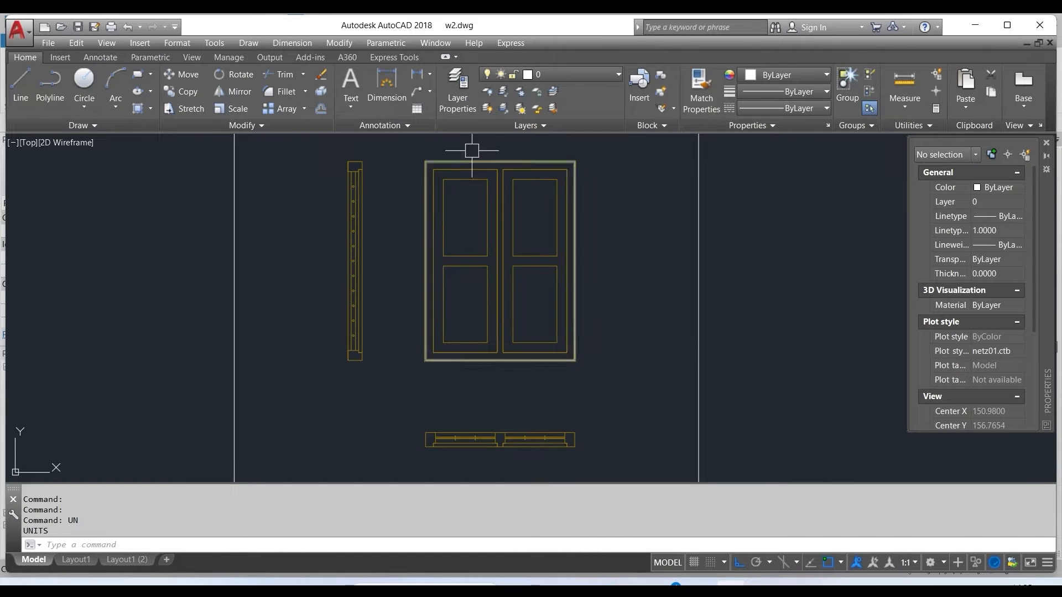
- Measure the distance between opposite outer corners of the window frame in the front elevation to read its width and height
{"action": "type", "text": "DI"}
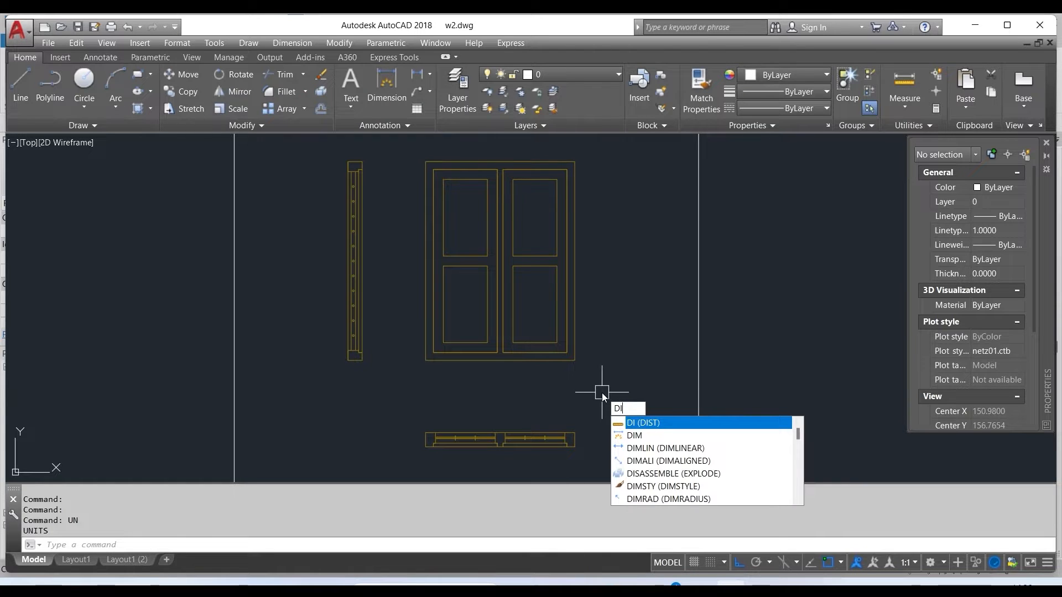
{"action": "key", "text": "Return"}
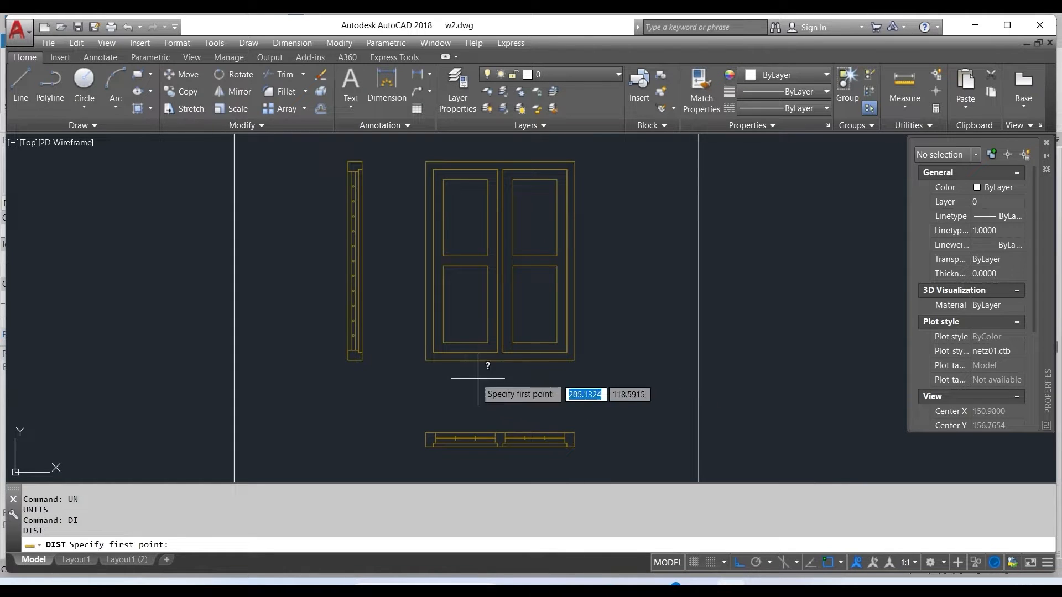
{"action": "left_click", "coordinate": [426, 360]}
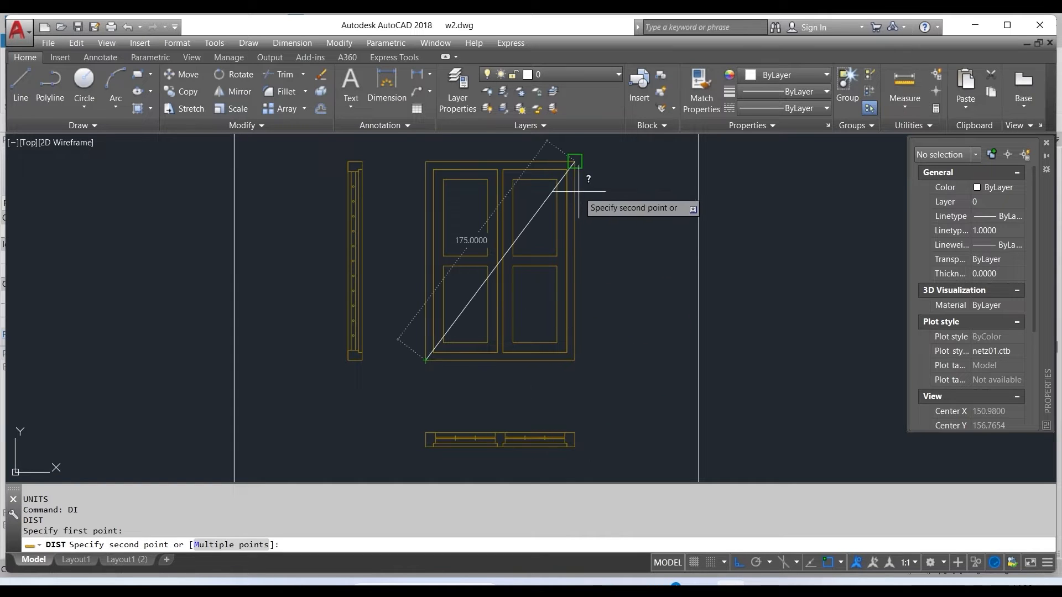
{"action": "left_click", "coordinate": [574, 161]}
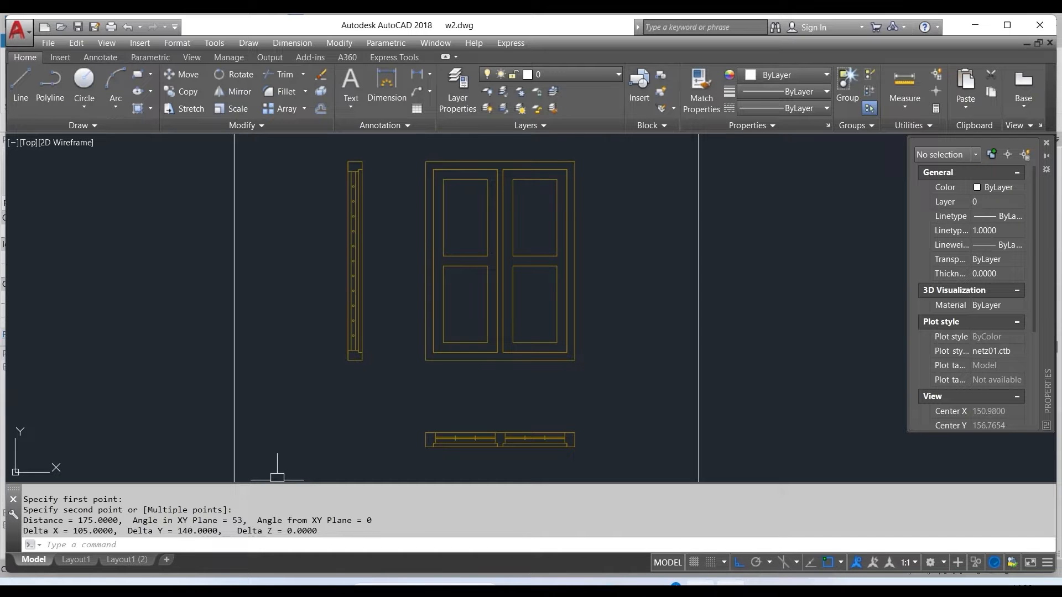
- Switch back to the Revit window family and set the project length units to centimeters
{"action": "left_click", "coordinate": [698, 585]}
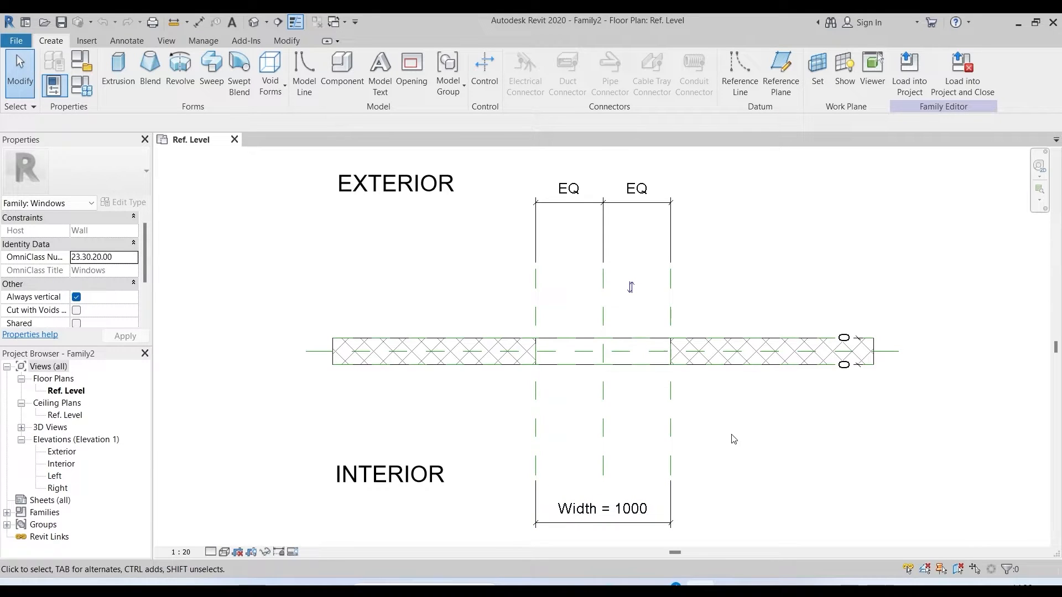
{"action": "key", "text": "u"}
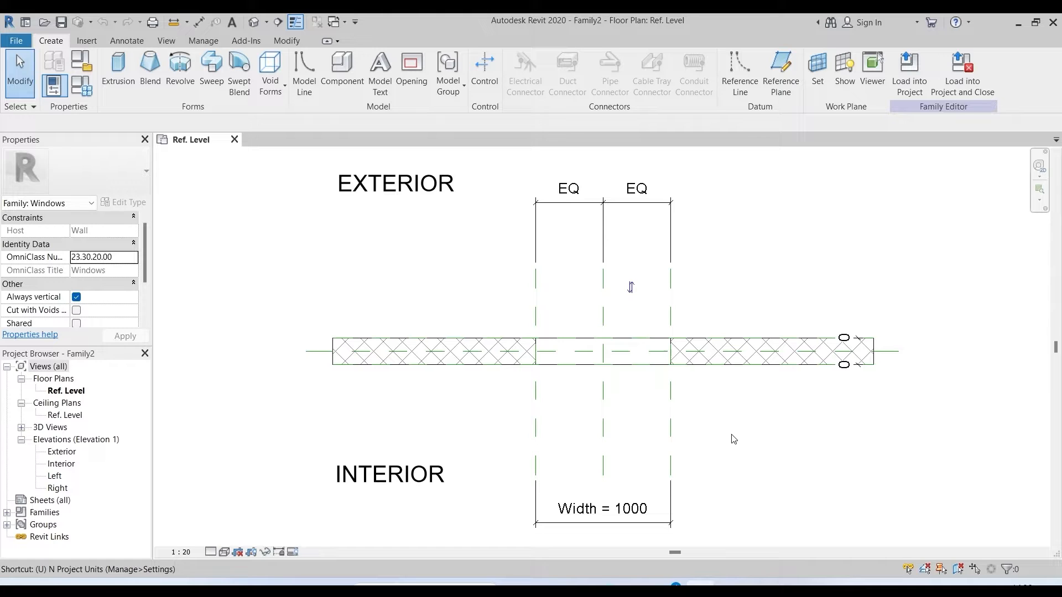
{"action": "key", "text": "n"}
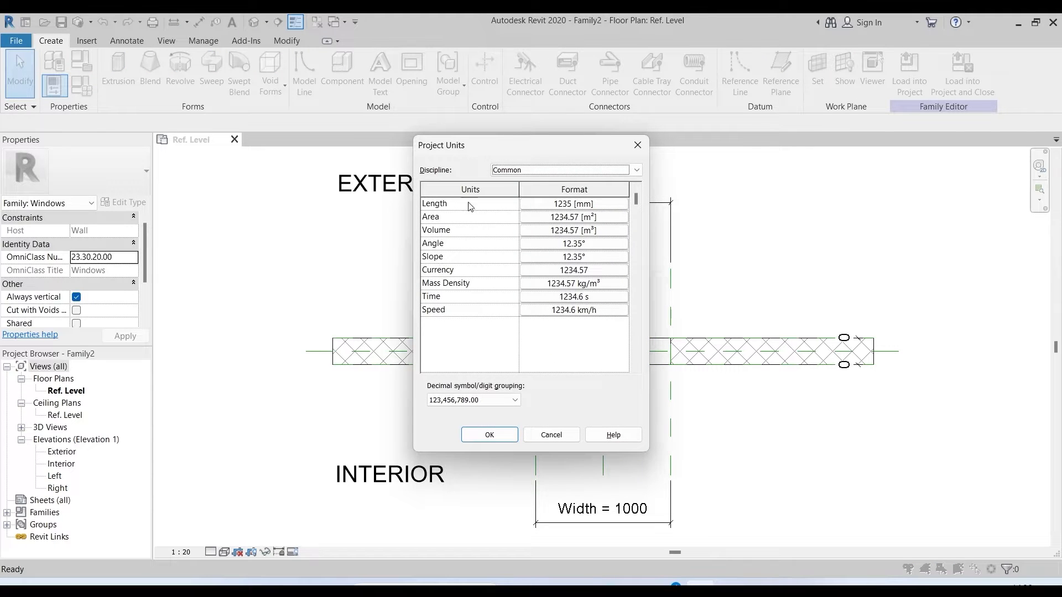
{"action": "left_click", "coordinate": [613, 208]}
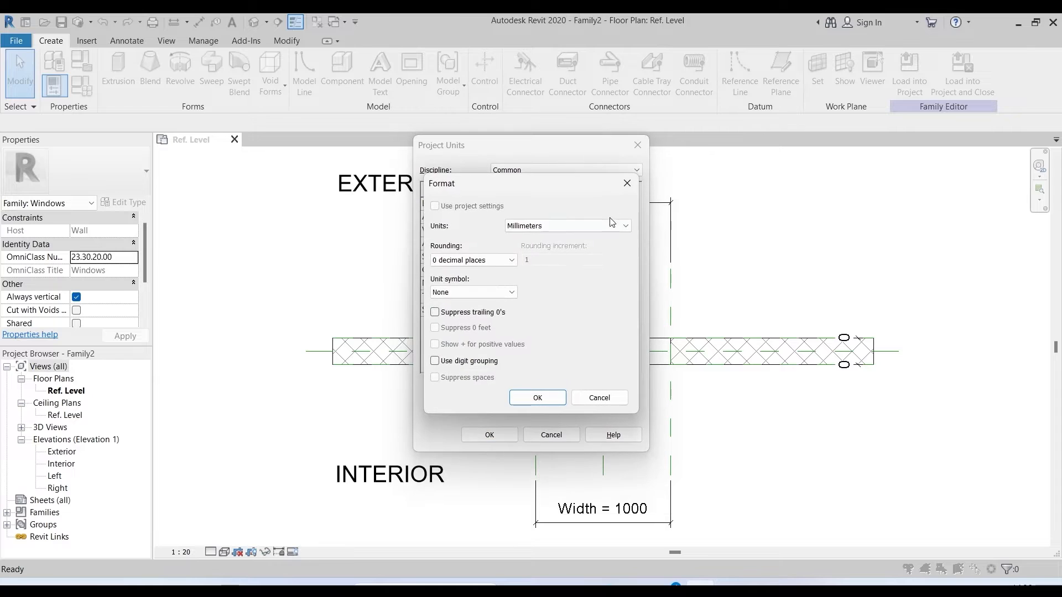
{"action": "left_click", "coordinate": [548, 227]}
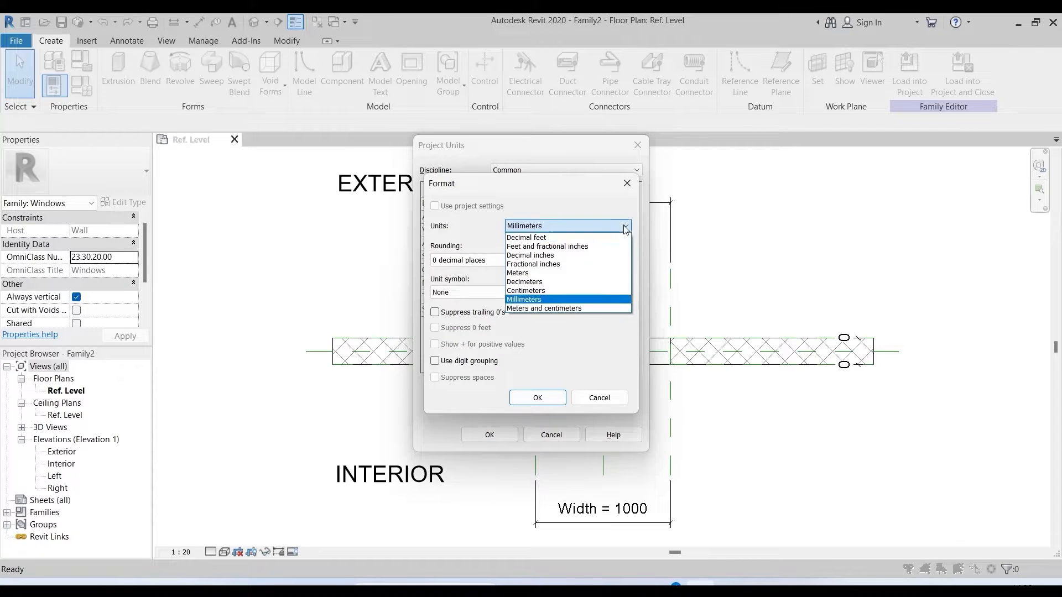
{"action": "left_click", "coordinate": [570, 291]}
{"action": "left_click", "coordinate": [537, 397]}
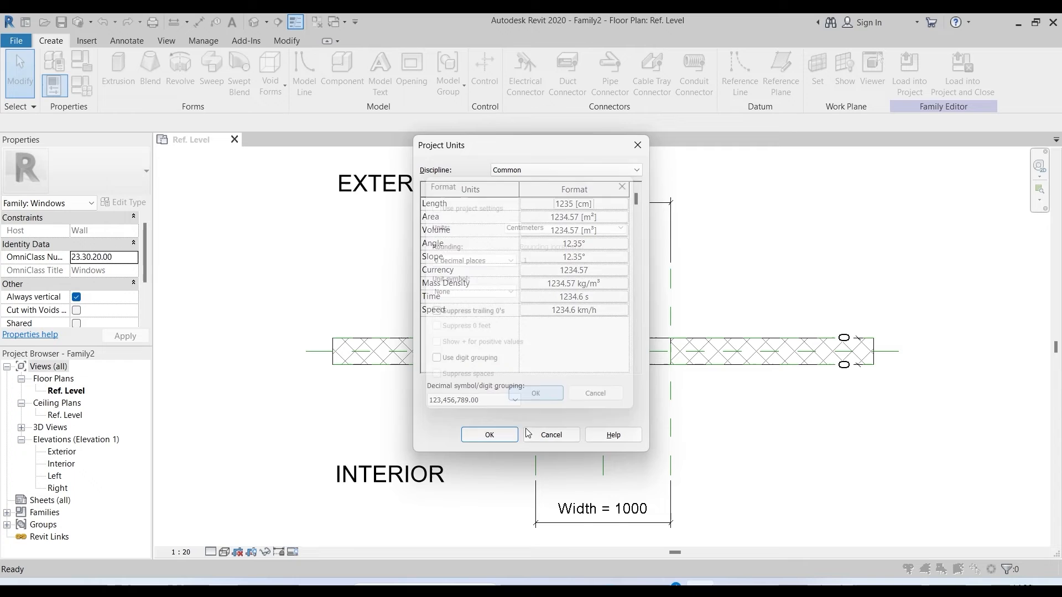
{"action": "left_click", "coordinate": [489, 436]}
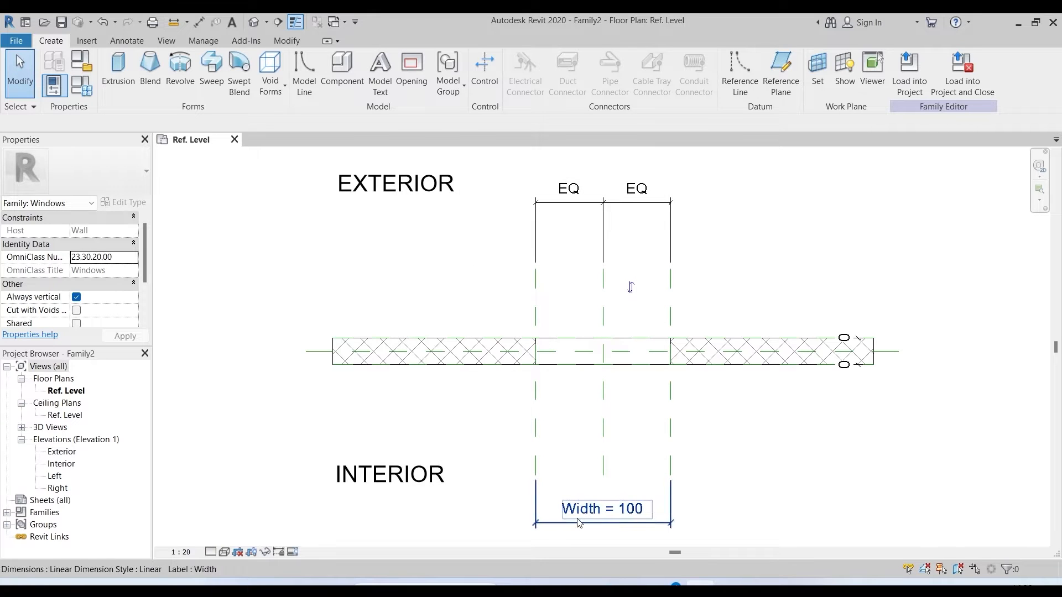
- Set the window opening's Width dimension to 105 cm in the Ref. Level floor plan
{"action": "left_click", "coordinate": [635, 511]}
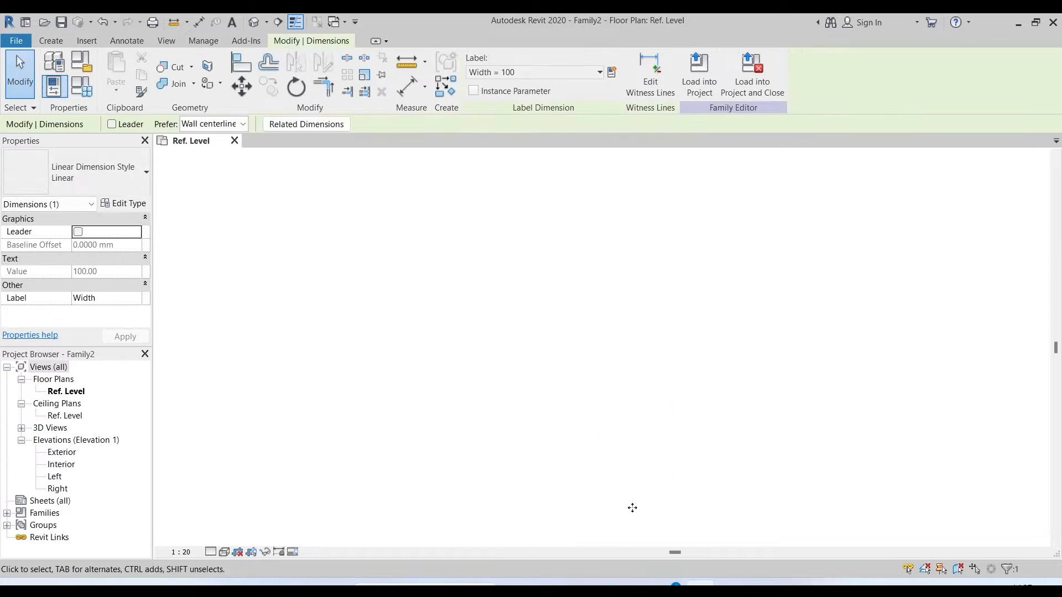
{"action": "left_click", "coordinate": [621, 513]}
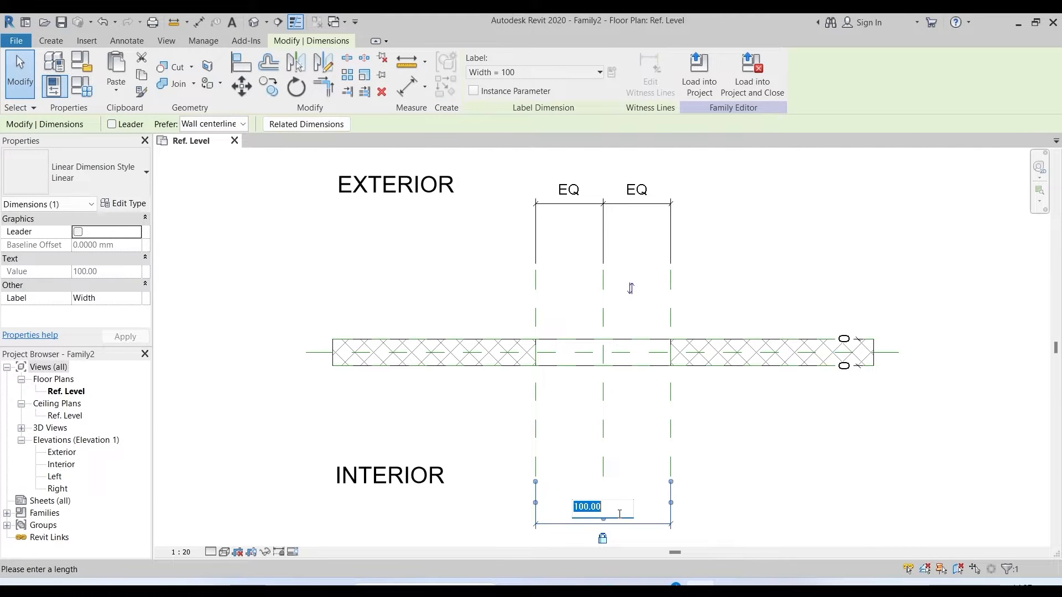
{"action": "type", "text": "105"}
{"action": "key", "text": "Return"}
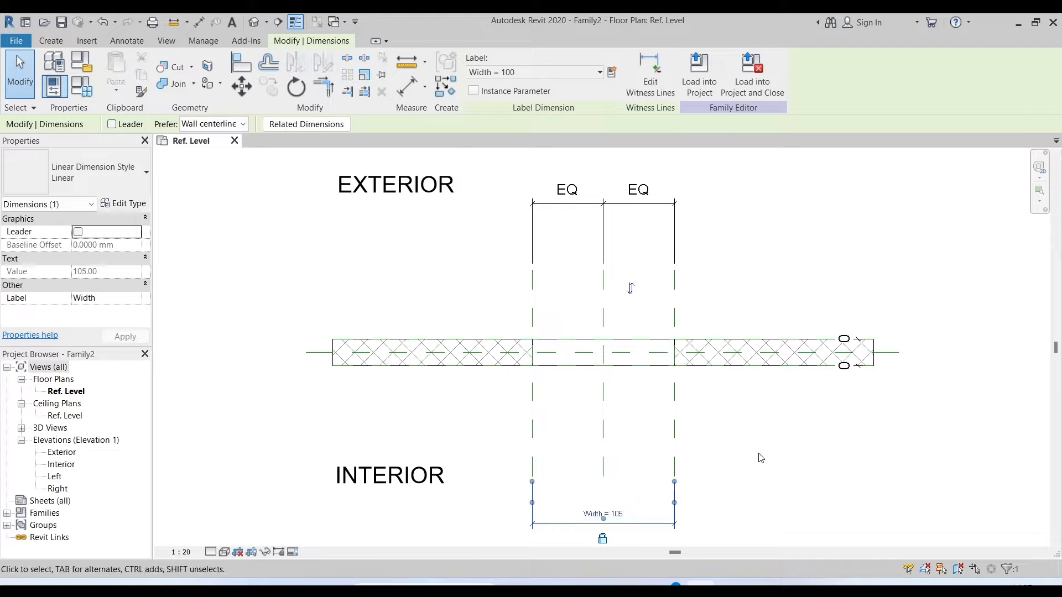
{"action": "left_click", "coordinate": [749, 452]}
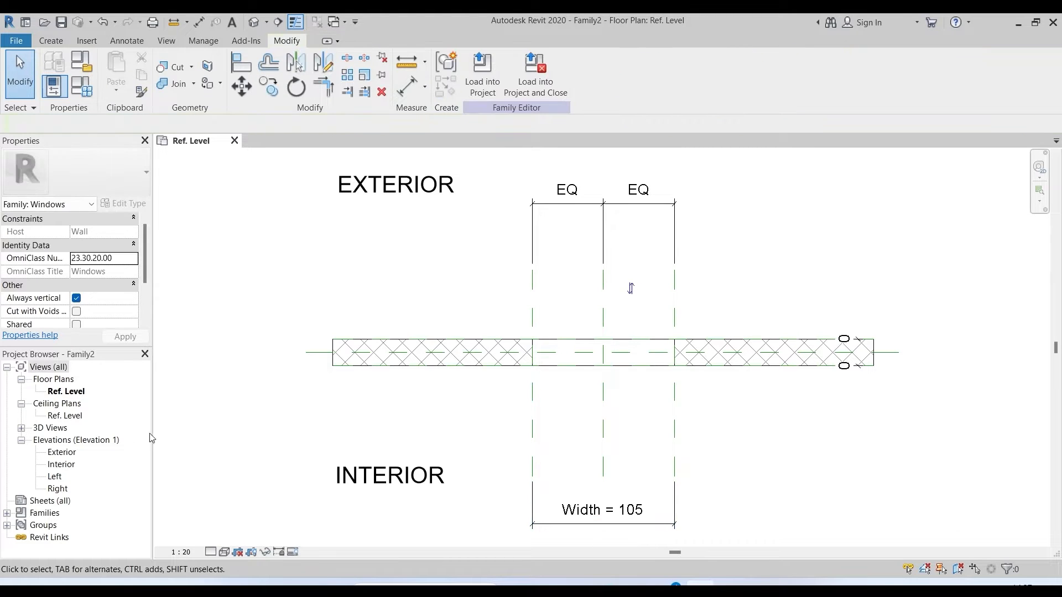
- Open the Exterior elevation and set the window opening's Height dimension to 140 cm
{"action": "double_click", "coordinate": [62, 454]}
{"action": "scroll", "coordinate": [376, 410], "scroll_direction": "up", "scroll_amount": 3}
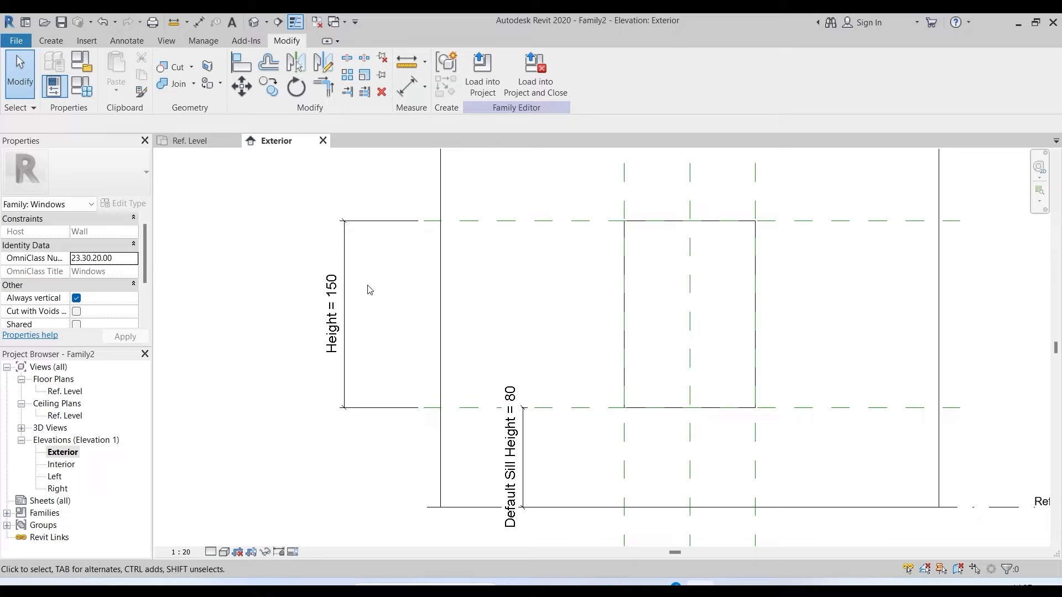
{"action": "left_click", "coordinate": [331, 292]}
{"action": "left_click", "coordinate": [332, 293]}
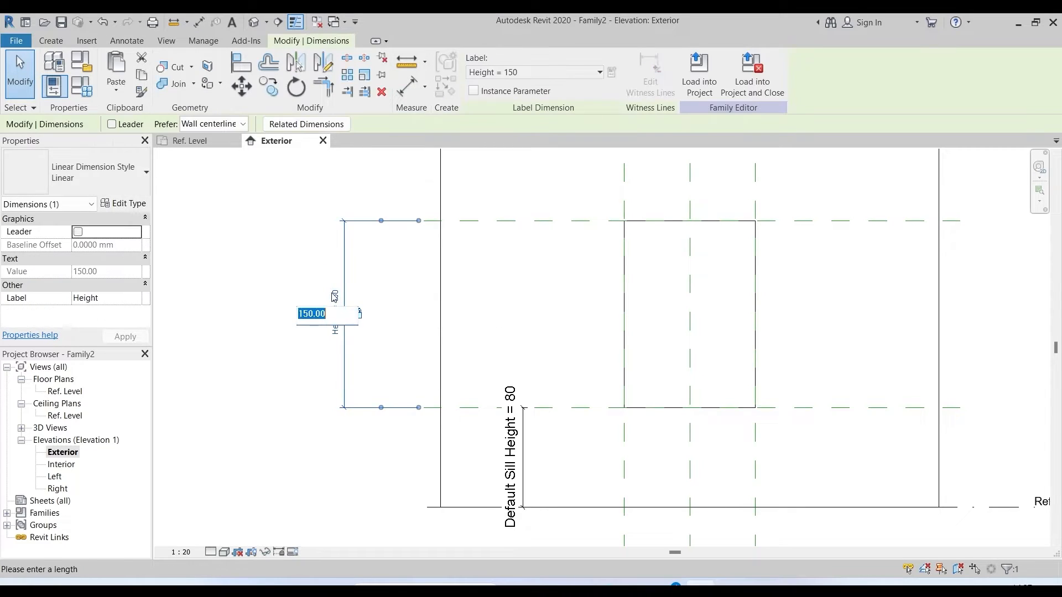
{"action": "type", "text": "140"}
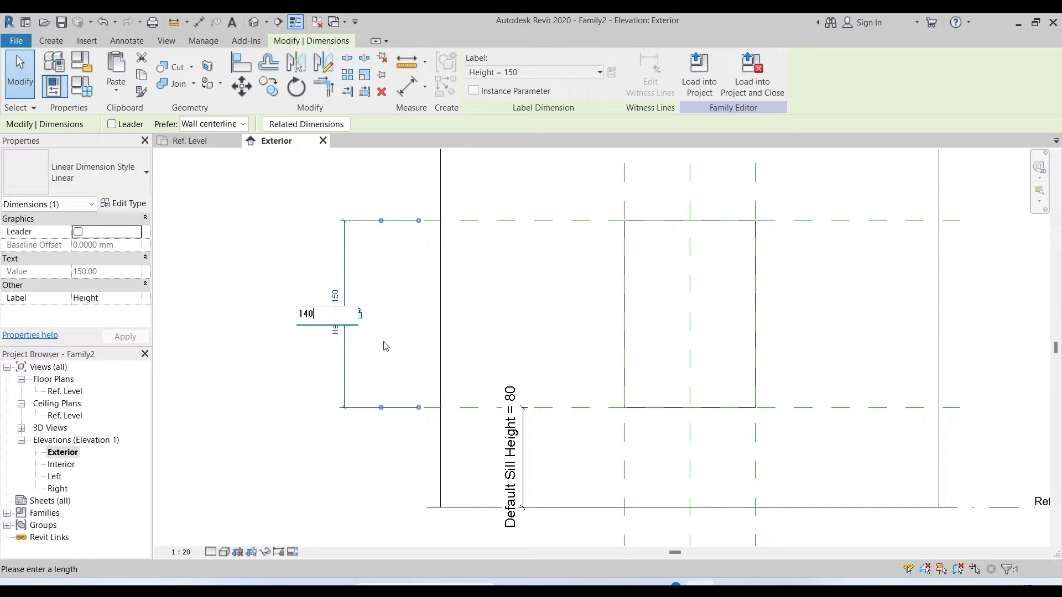
{"action": "key", "text": "Return"}
{"action": "left_click", "coordinate": [299, 353]}
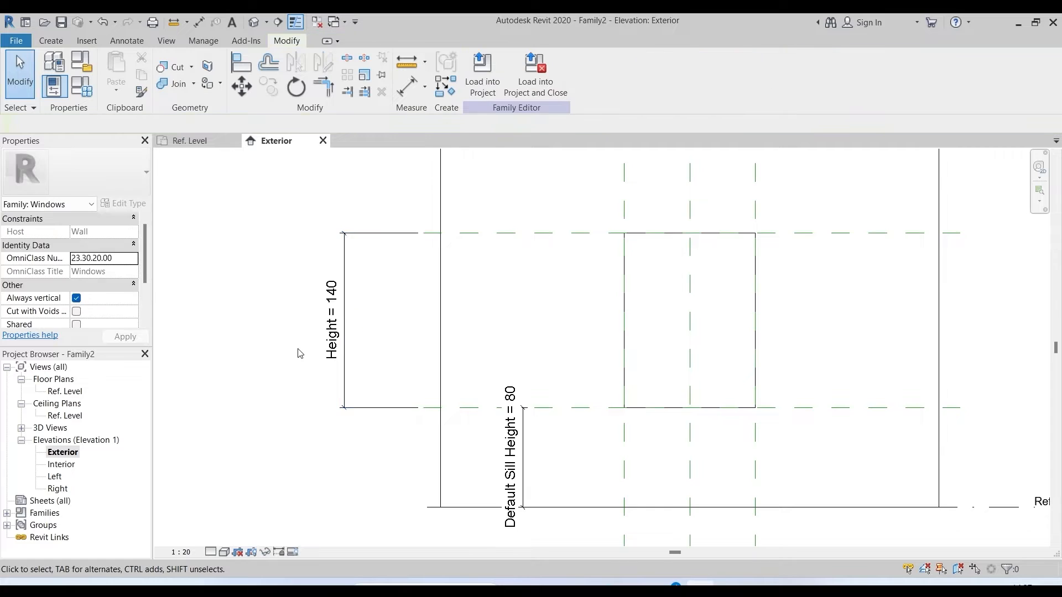
- Add an aligned vertical dimension from the opening's head reference plane to the Ref. Level, placed beside the opening
{"action": "scroll", "coordinate": [193, 296], "scroll_direction": "down", "scroll_amount": 2}
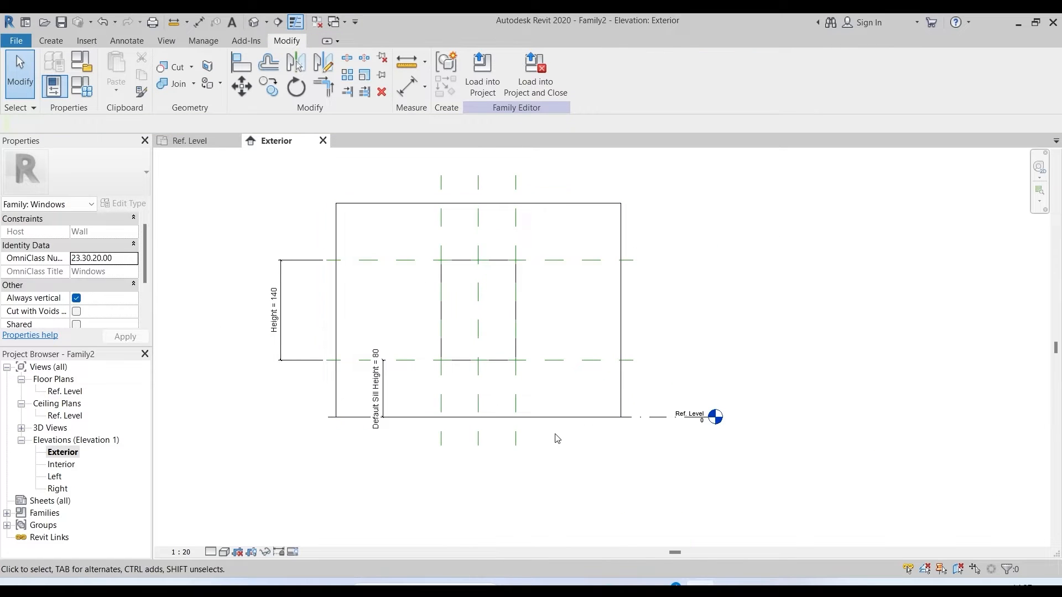
{"action": "left_click", "coordinate": [127, 40]}
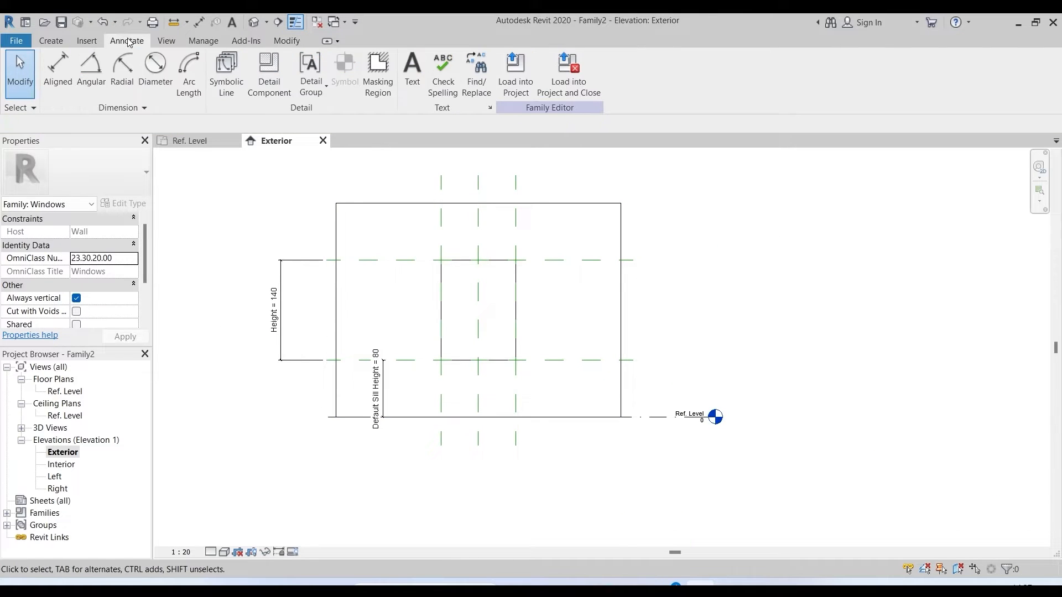
{"action": "left_click", "coordinate": [56, 70]}
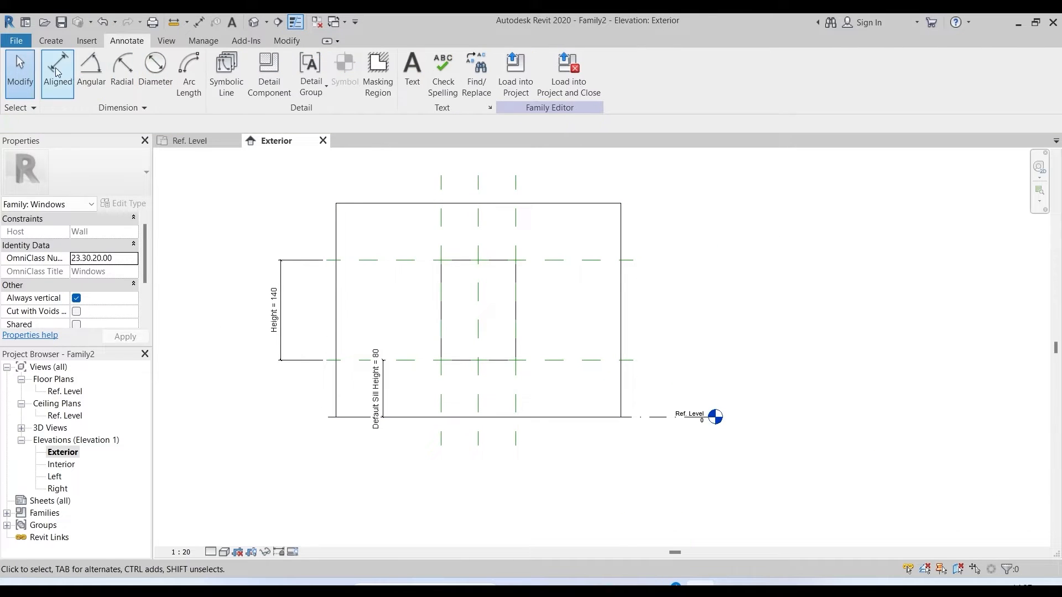
{"action": "left_click", "coordinate": [556, 261]}
{"action": "left_click", "coordinate": [554, 417]}
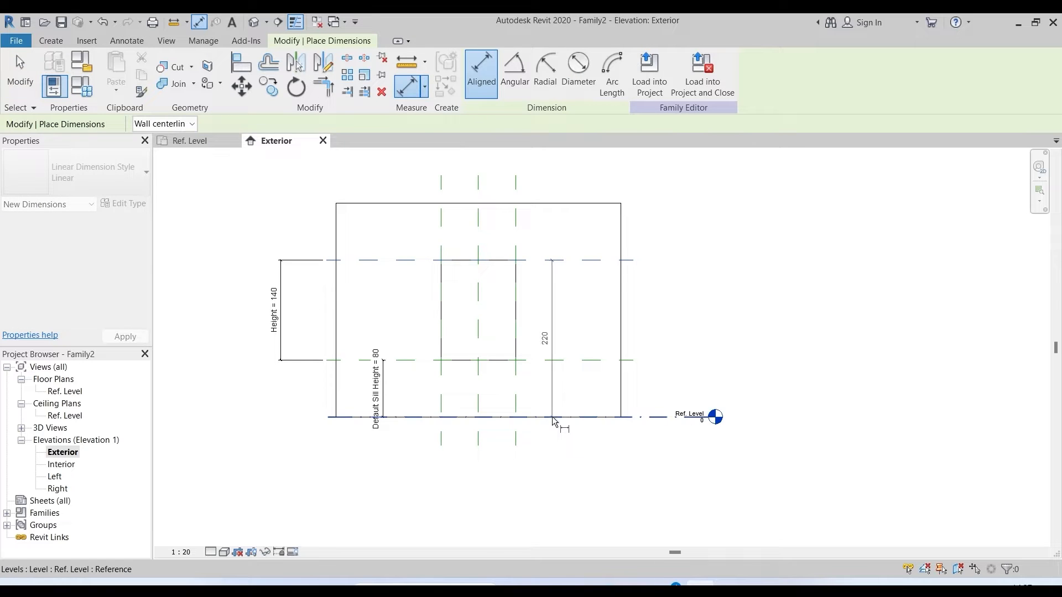
{"action": "left_click", "coordinate": [569, 354]}
{"action": "scroll", "coordinate": [569, 354], "scroll_direction": "up", "scroll_amount": 2}
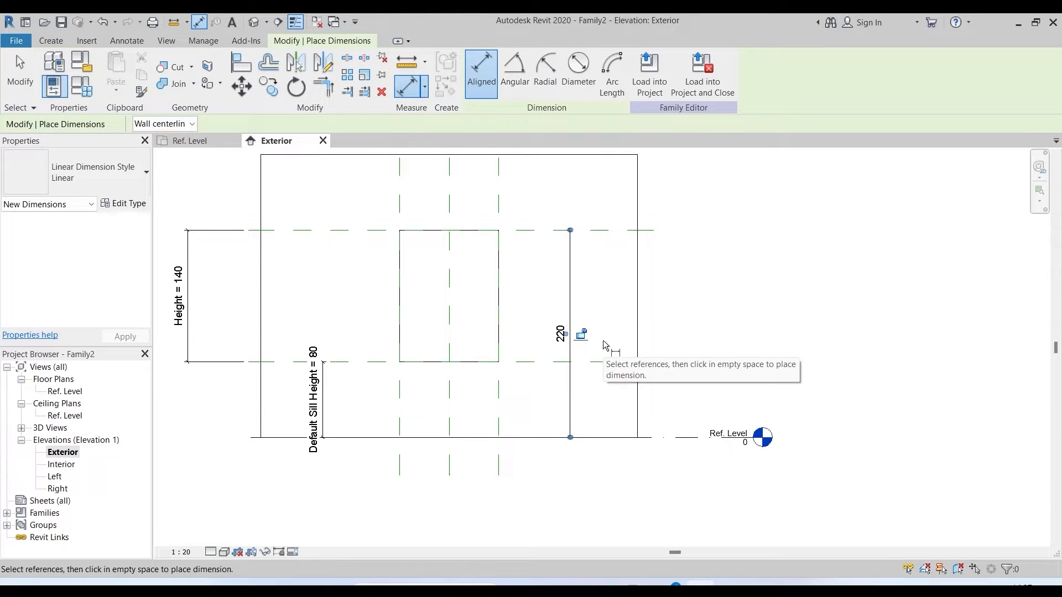
{"action": "key", "text": "Escape"}
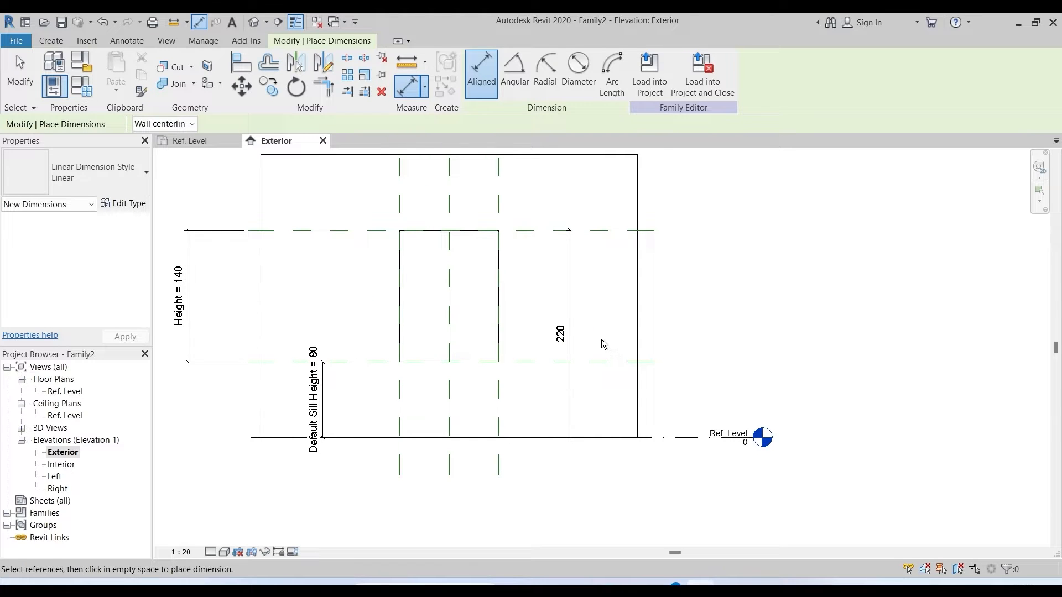
{"action": "right_click", "coordinate": [600, 340]}
{"action": "left_click", "coordinate": [616, 348]}
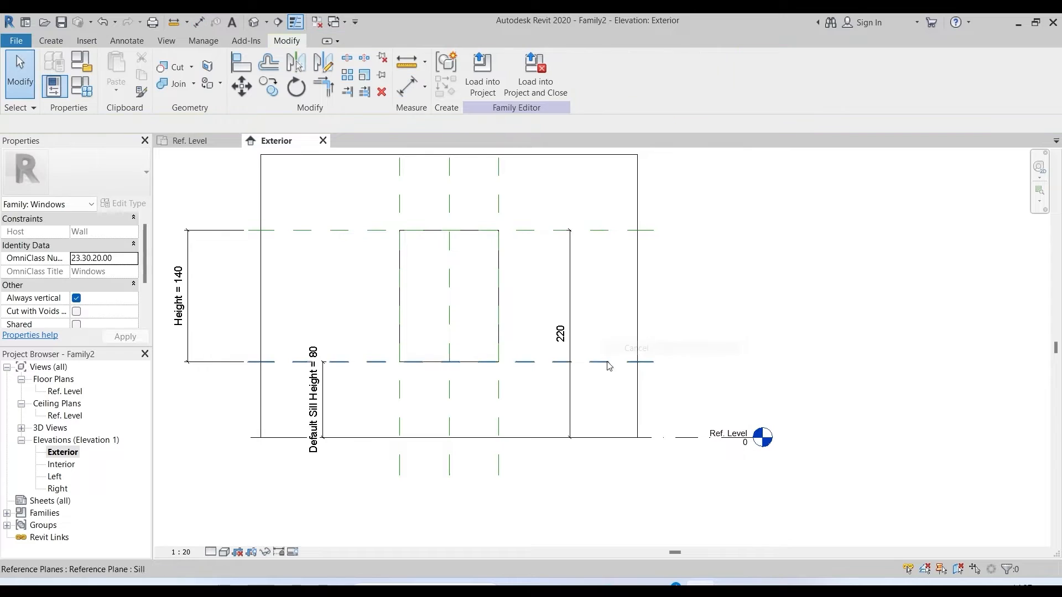
{"action": "scroll", "coordinate": [318, 360], "scroll_direction": "up", "scroll_amount": 2}
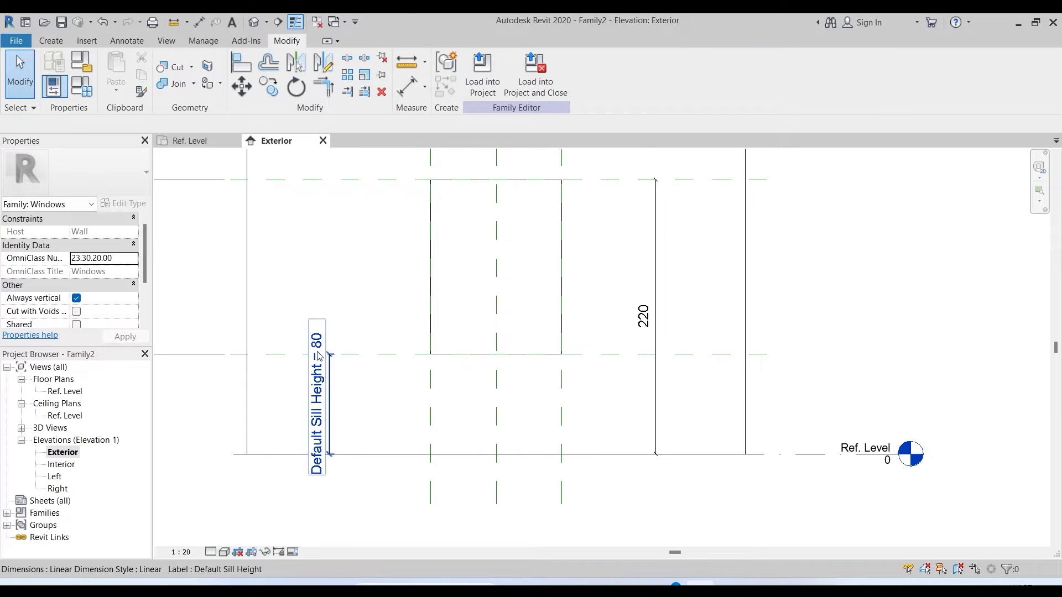
- Set the window opening's Default Sill Height dimension to 70 cm in the Exterior elevation
{"action": "left_click", "coordinate": [320, 347]}
{"action": "left_click", "coordinate": [323, 408]}
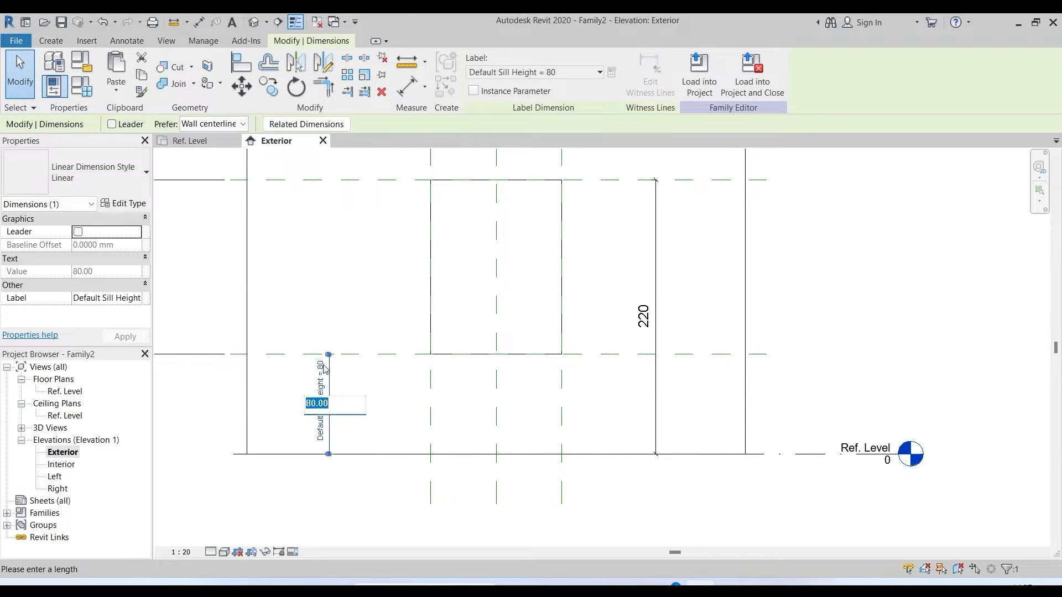
{"action": "type", "text": "70"}
{"action": "key", "text": "Return"}
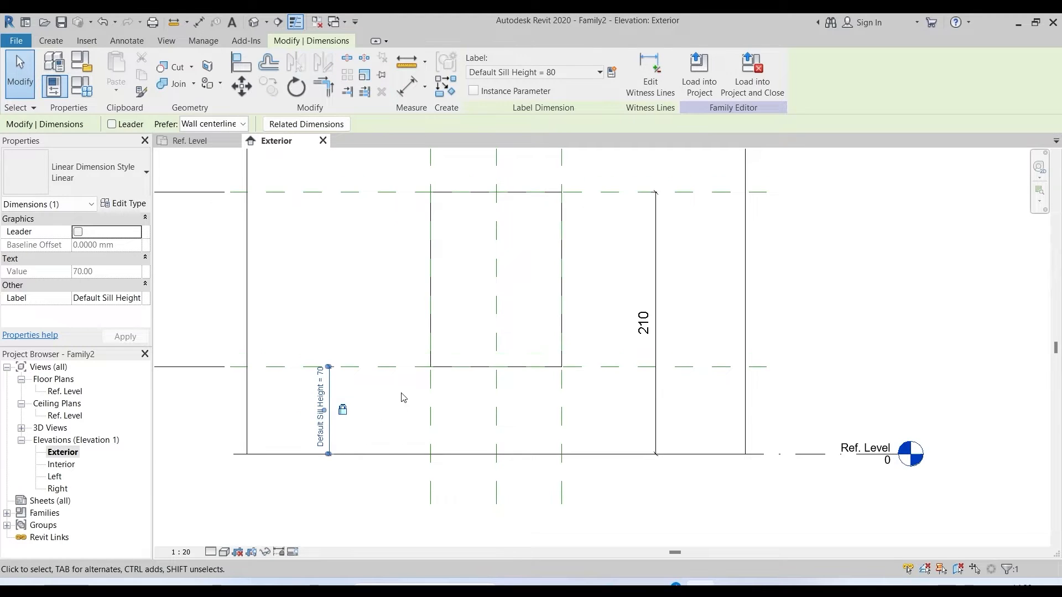
{"action": "left_click", "coordinate": [796, 369]}
{"action": "scroll", "coordinate": [796, 370], "scroll_direction": "down", "scroll_amount": 1}
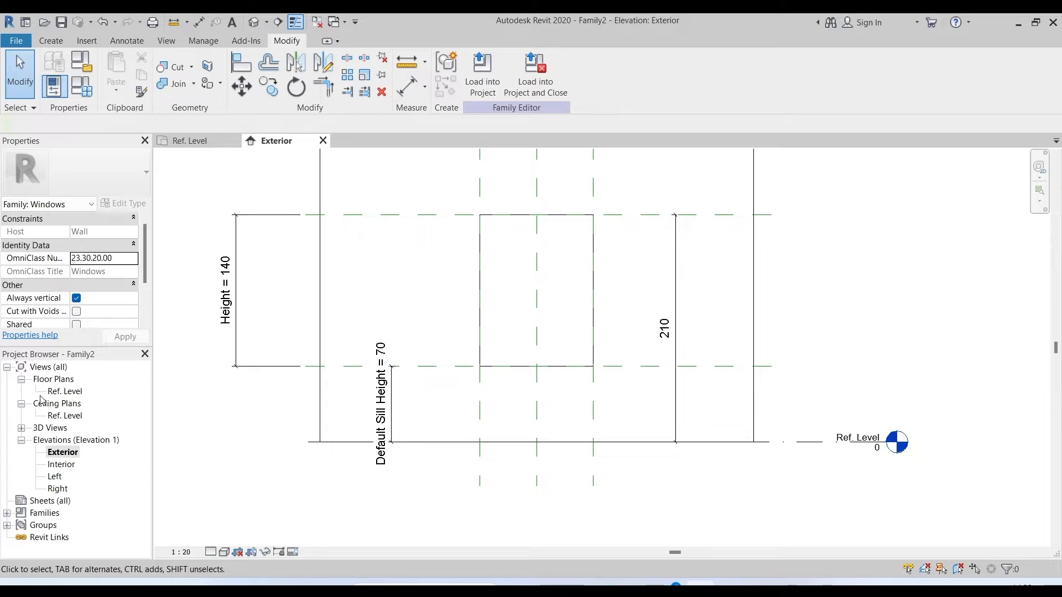
- Open the Ref. Level floor plan and import w2.dwg from the Desktop with import units set to centimeter
{"action": "double_click", "coordinate": [65, 392]}
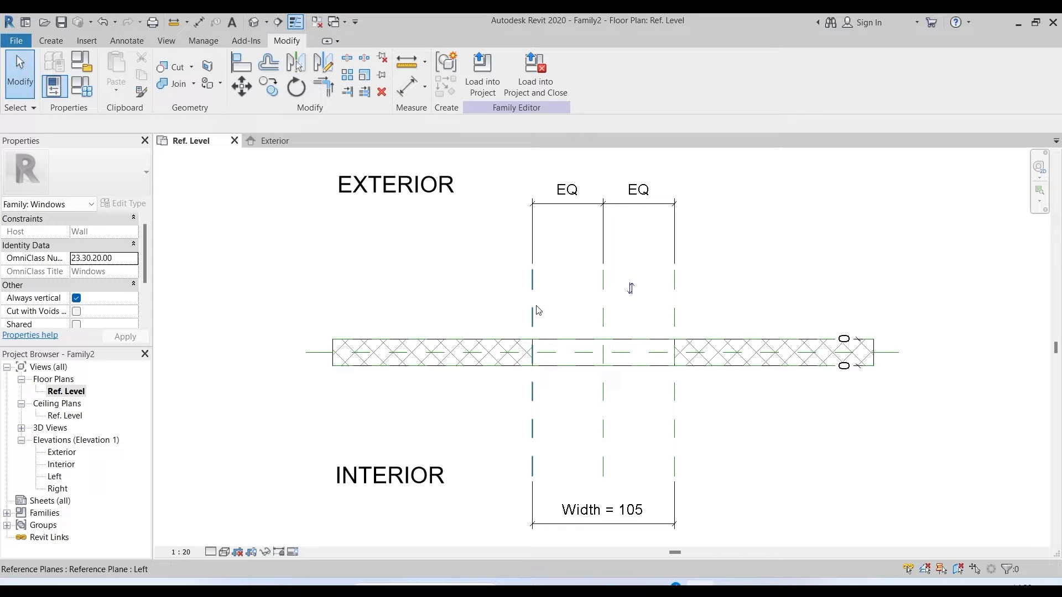
{"action": "left_click", "coordinate": [94, 44]}
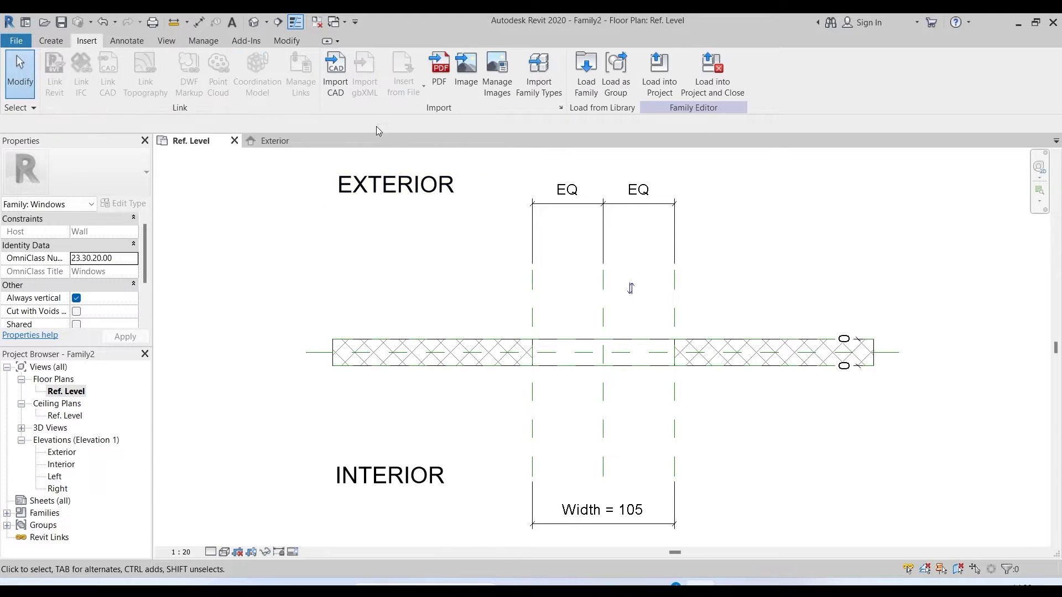
{"action": "left_click", "coordinate": [336, 75]}
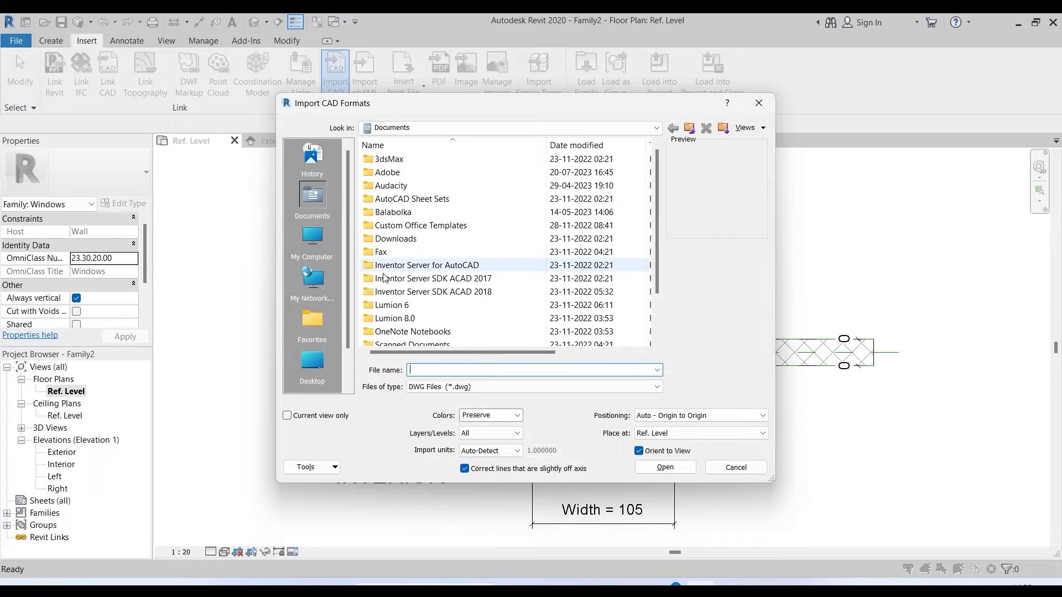
{"action": "left_click", "coordinate": [313, 363]}
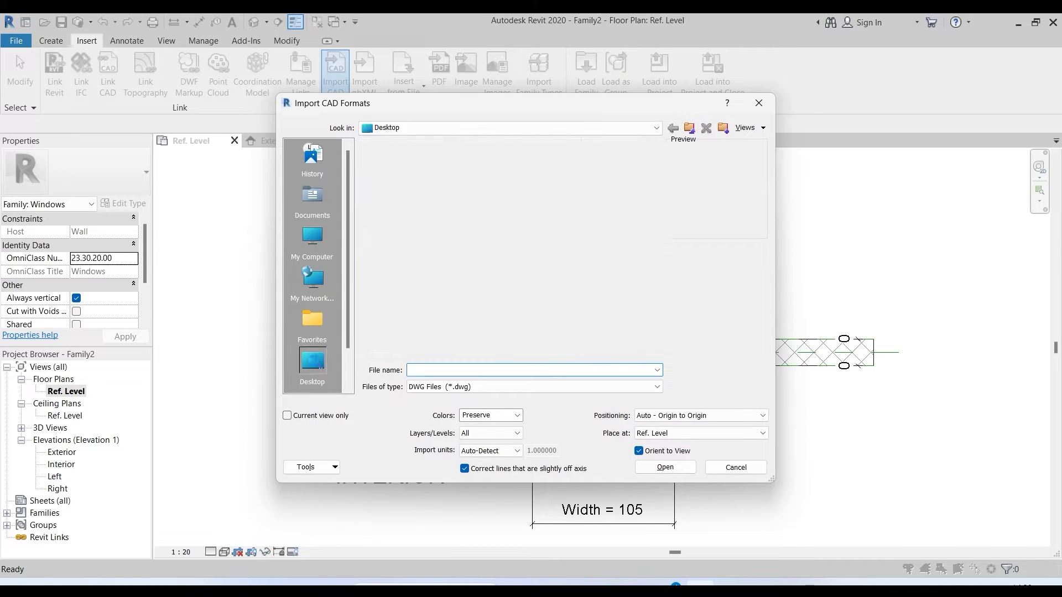
{"action": "scroll", "coordinate": [412, 310], "scroll_direction": "down", "scroll_amount": 5}
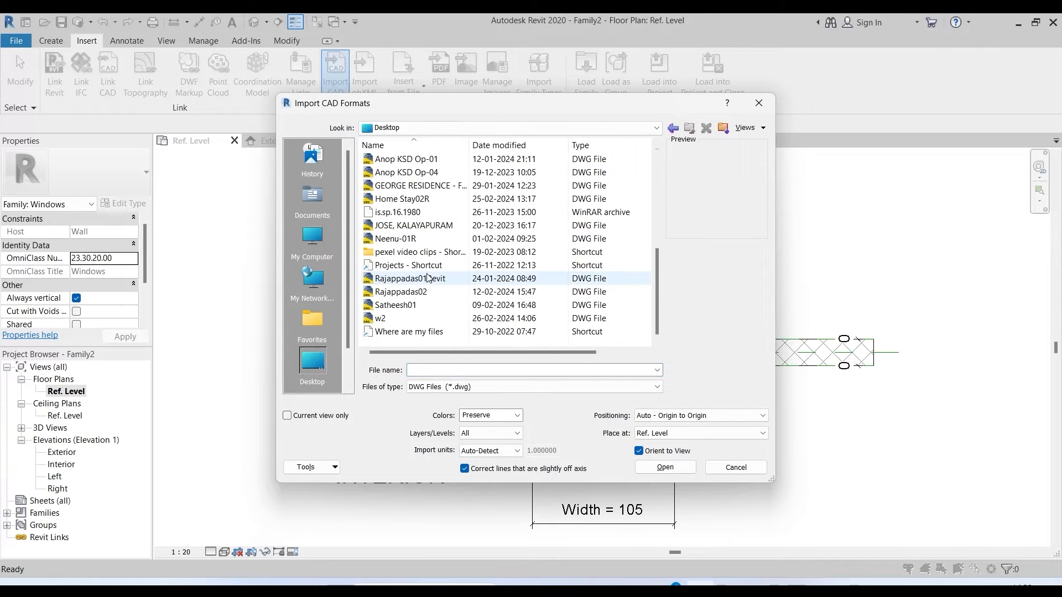
{"action": "left_click", "coordinate": [380, 320]}
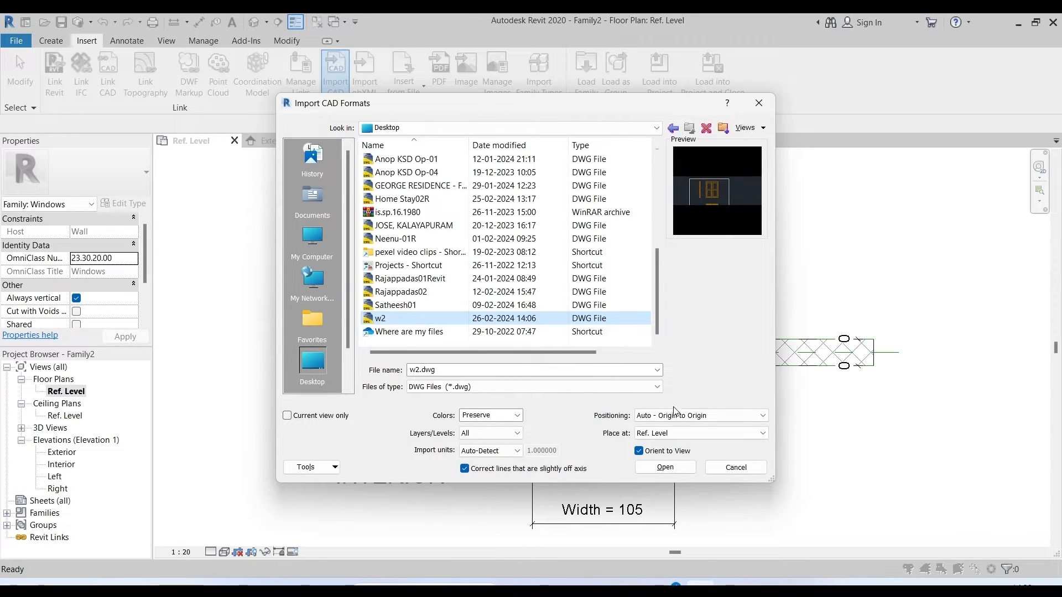
{"action": "left_click", "coordinate": [517, 451]}
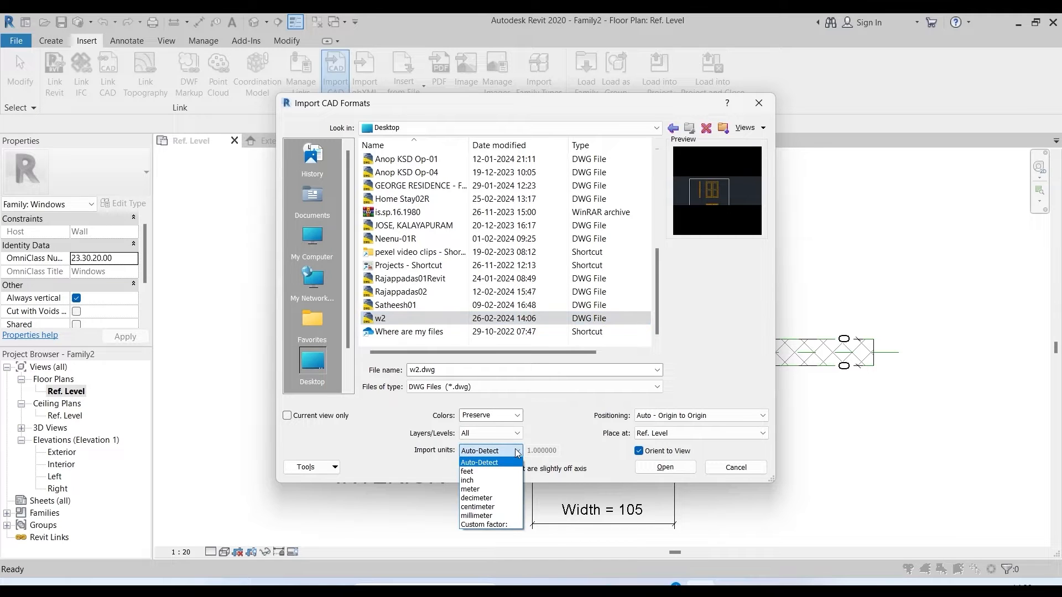
{"action": "left_click", "coordinate": [489, 508]}
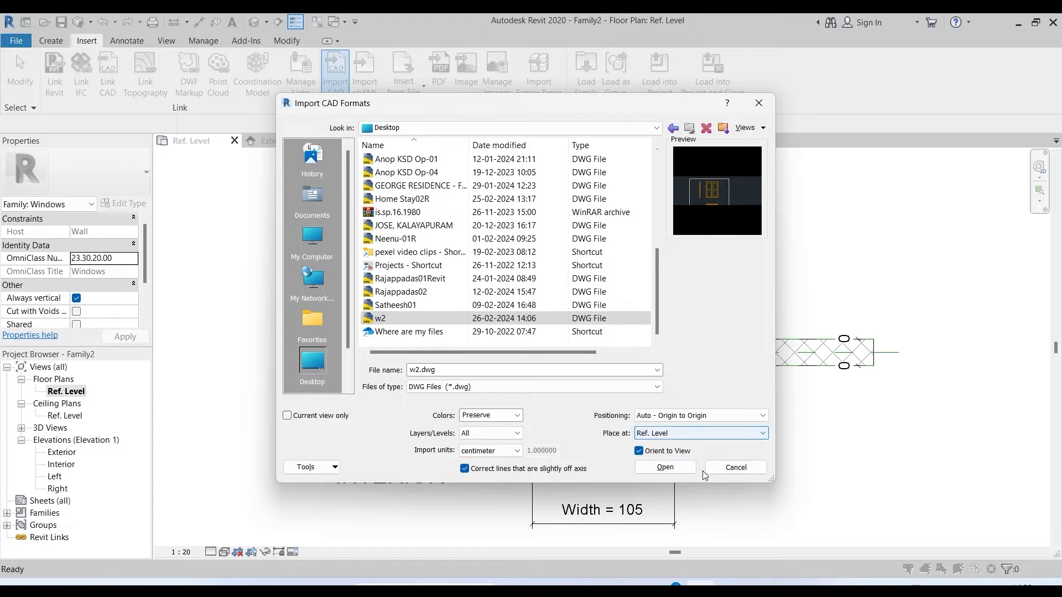
{"action": "left_click", "coordinate": [665, 467]}
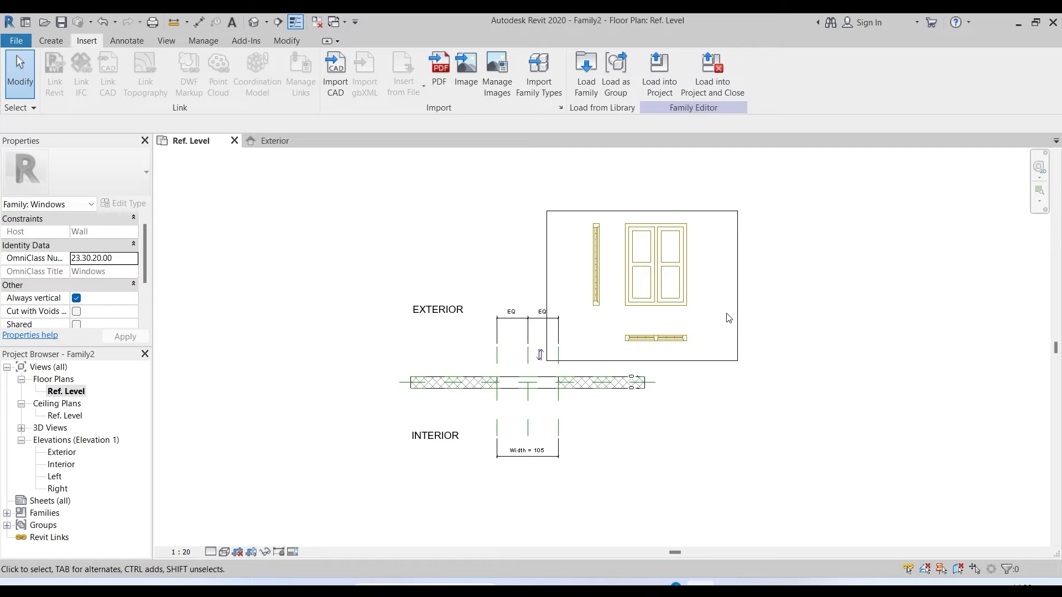
- Unpin the imported w2.dwg drawing in the Ref. Level floor plan
{"action": "scroll", "coordinate": [729, 318], "scroll_direction": "up", "scroll_amount": 3}
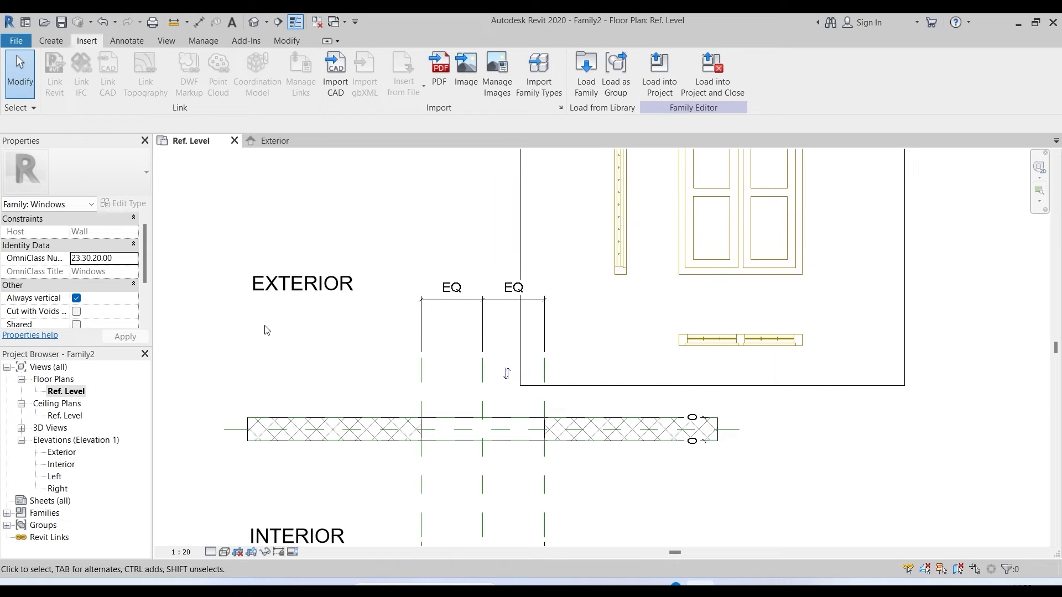
{"action": "scroll", "coordinate": [757, 354], "scroll_direction": "up", "scroll_amount": 5}
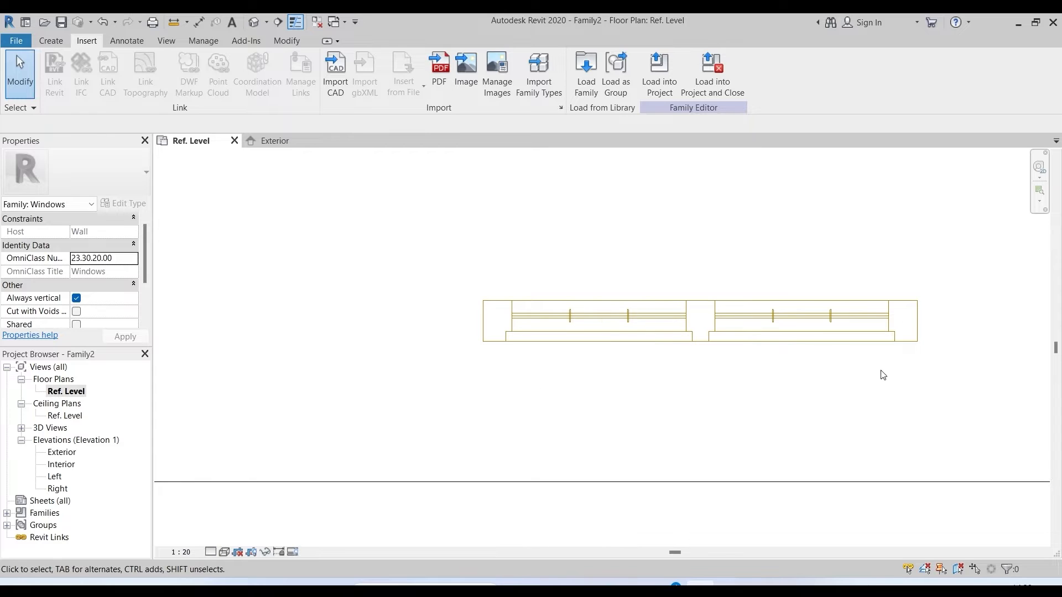
{"action": "scroll", "coordinate": [751, 378], "scroll_direction": "down", "scroll_amount": 5}
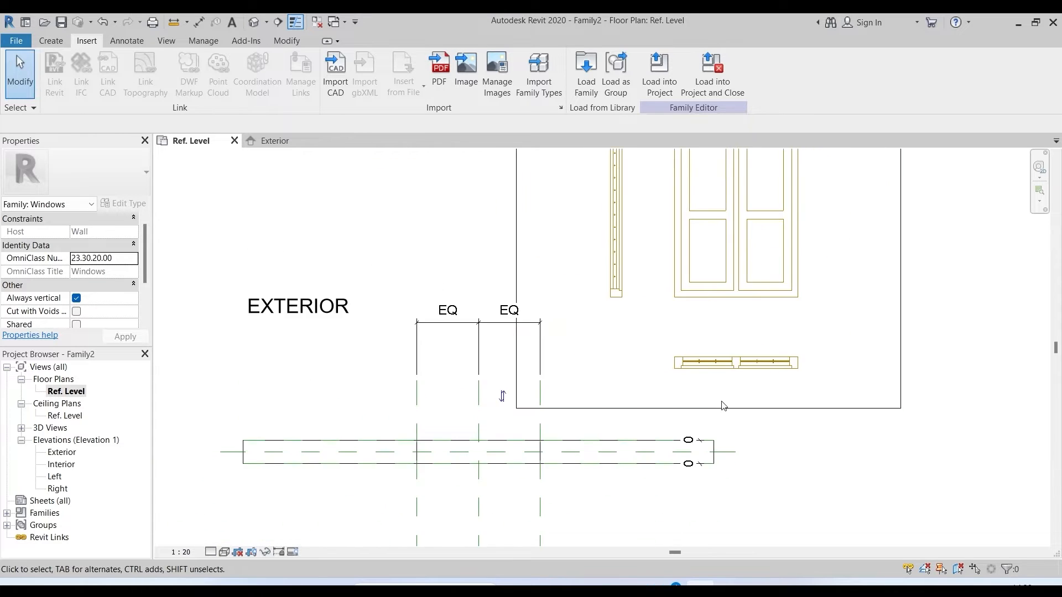
{"action": "left_click", "coordinate": [740, 232]}
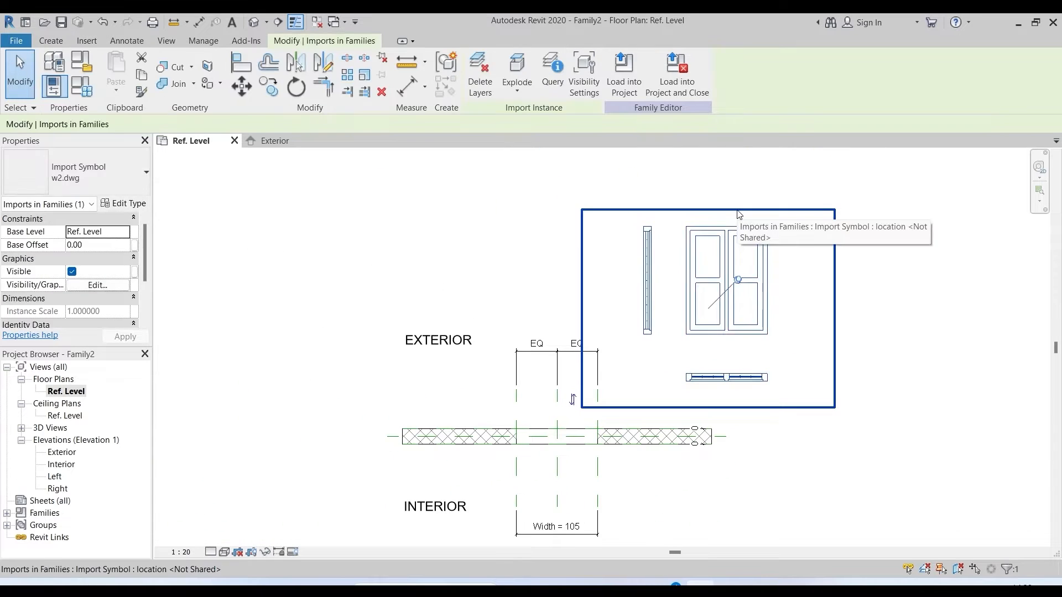
{"action": "scroll", "coordinate": [735, 299], "scroll_direction": "up", "scroll_amount": 3}
{"action": "scroll", "coordinate": [733, 299], "scroll_direction": "up", "scroll_amount": 2}
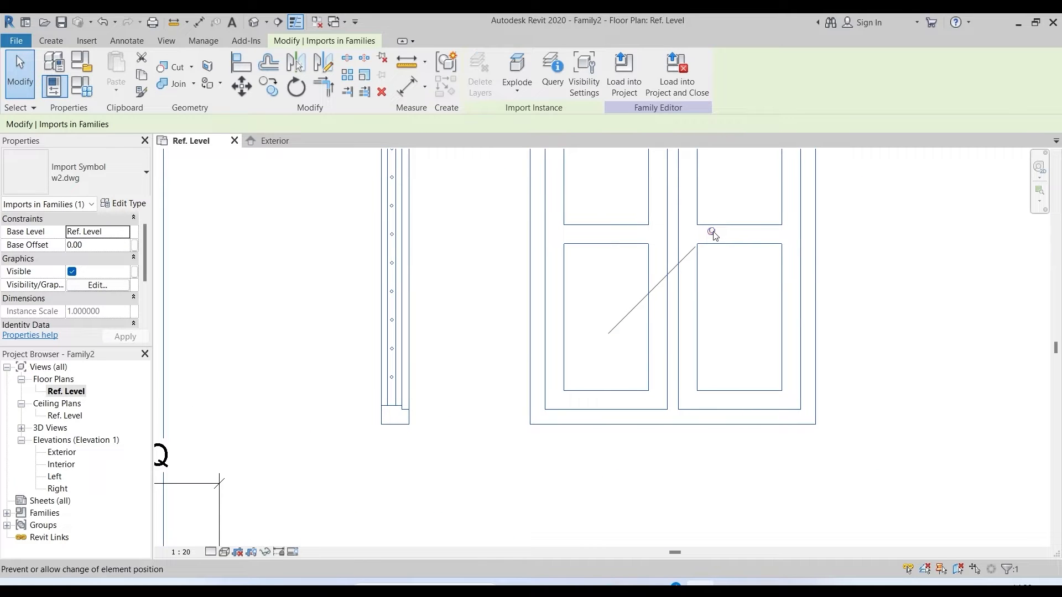
{"action": "left_click", "coordinate": [712, 232]}
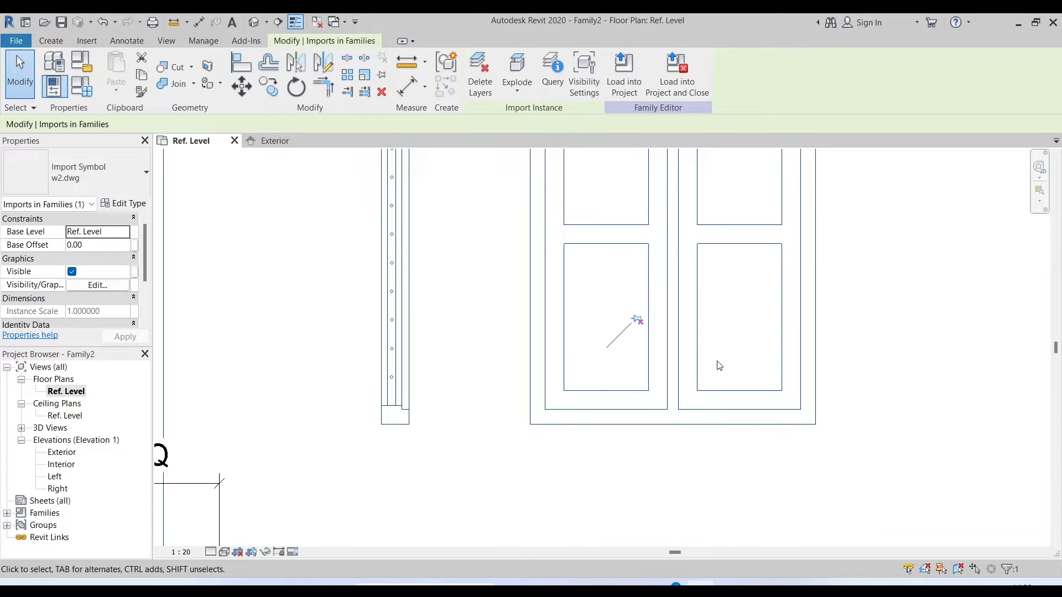
- Rotate the imported w2.dwg drawing 180 degrees about its center
{"action": "scroll", "coordinate": [717, 362], "scroll_direction": "down", "scroll_amount": 3}
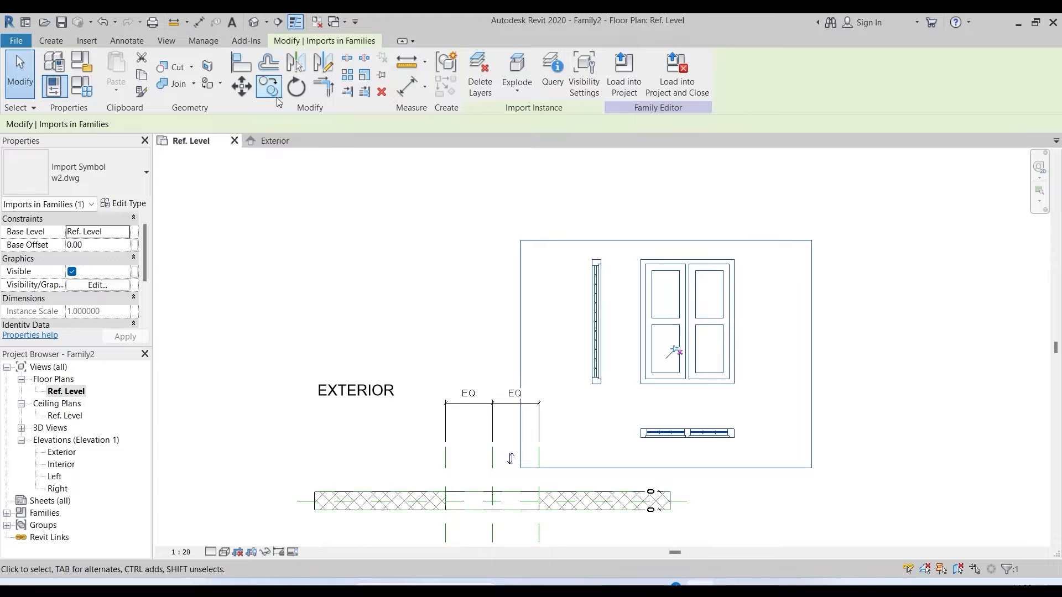
{"action": "left_click", "coordinate": [295, 87]}
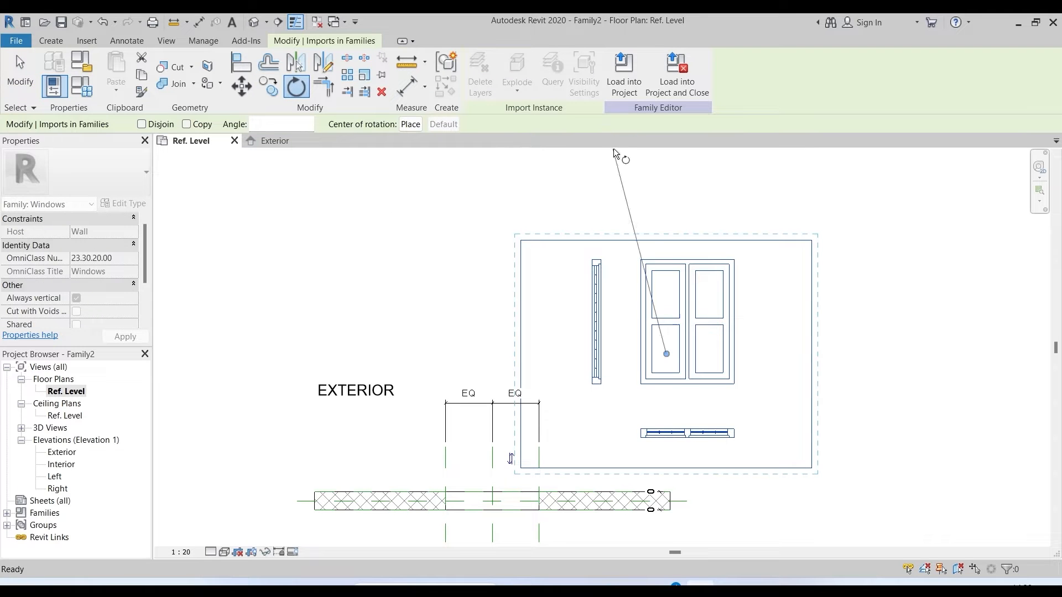
{"action": "left_click", "coordinate": [673, 175]}
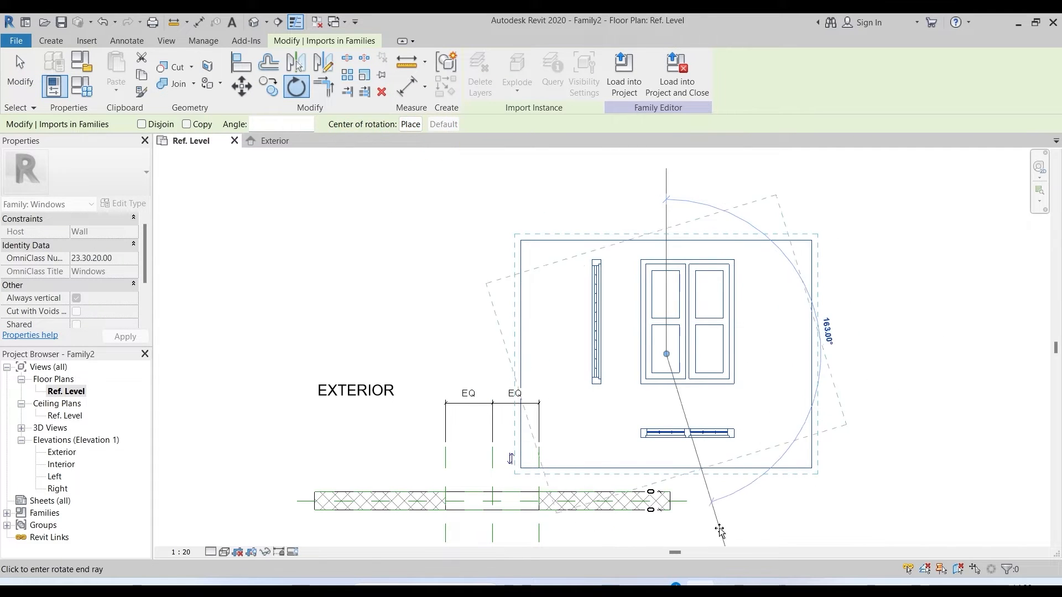
{"action": "left_click", "coordinate": [664, 537]}
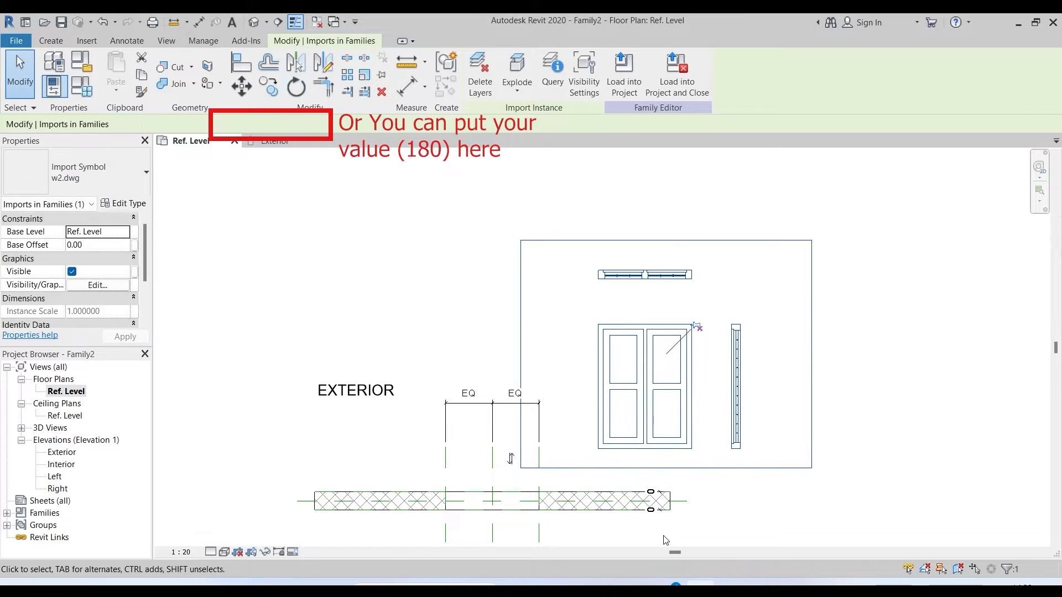
{"action": "scroll", "coordinate": [632, 270], "scroll_direction": "up", "scroll_amount": 4}
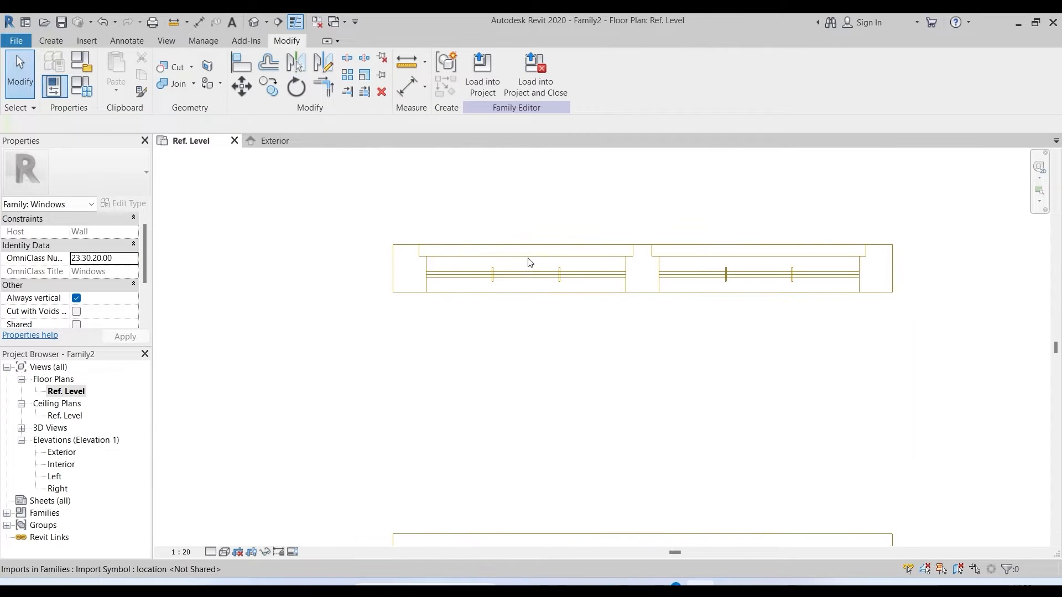
{"action": "scroll", "coordinate": [803, 231], "scroll_direction": "down", "scroll_amount": 5}
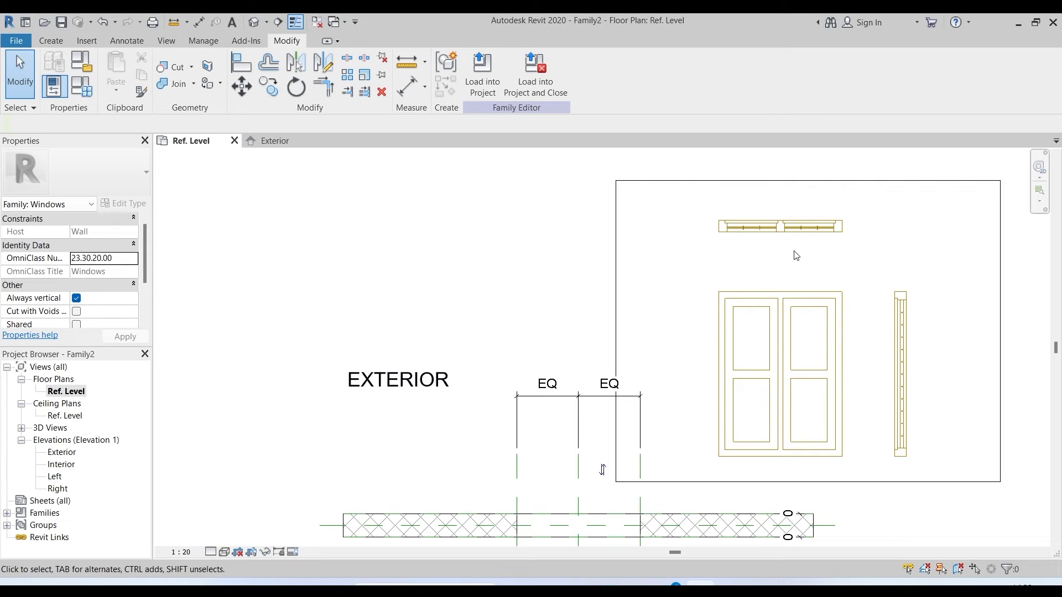
- Move the imported drawing by the window plan section's upper-left corner onto the opening's left edge at the exterior wall face
{"action": "scroll", "coordinate": [794, 253], "scroll_direction": "up", "scroll_amount": 1}
{"action": "left_click", "coordinate": [560, 209]}
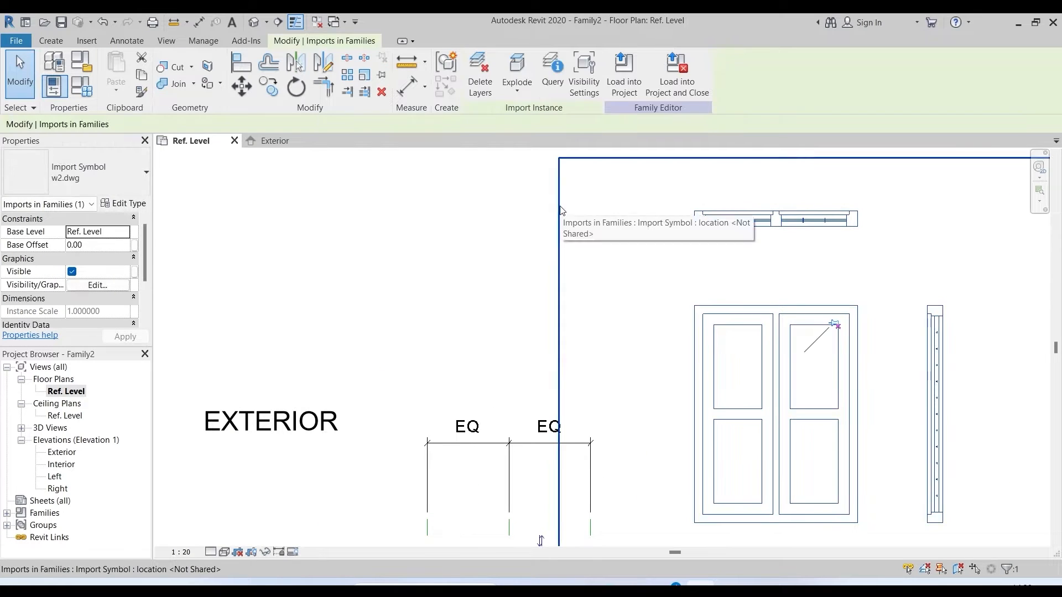
{"action": "left_click", "coordinate": [241, 86]}
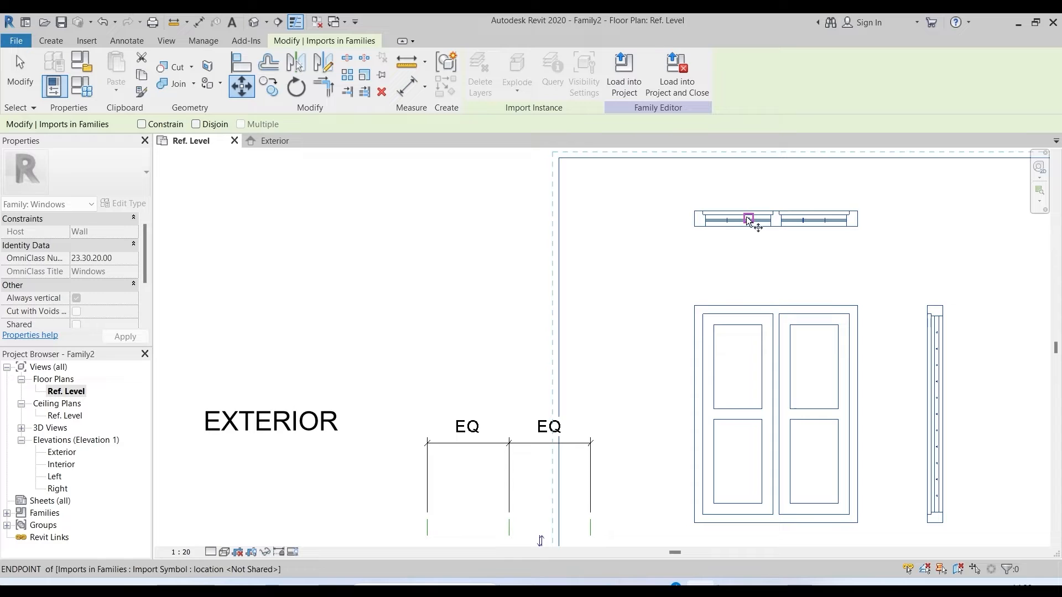
{"action": "left_click", "coordinate": [694, 211]}
{"action": "scroll", "coordinate": [666, 202], "scroll_direction": "down", "scroll_amount": 1}
{"action": "scroll", "coordinate": [666, 198], "scroll_direction": "down", "scroll_amount": 1}
{"action": "scroll", "coordinate": [521, 473], "scroll_direction": "up", "scroll_amount": 4}
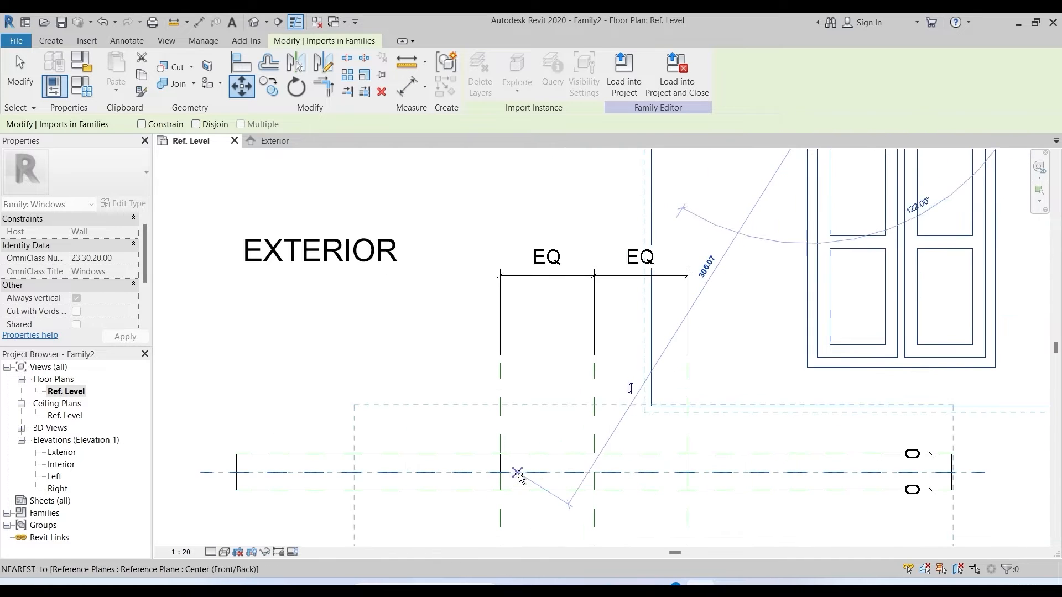
{"action": "left_click", "coordinate": [503, 455]}
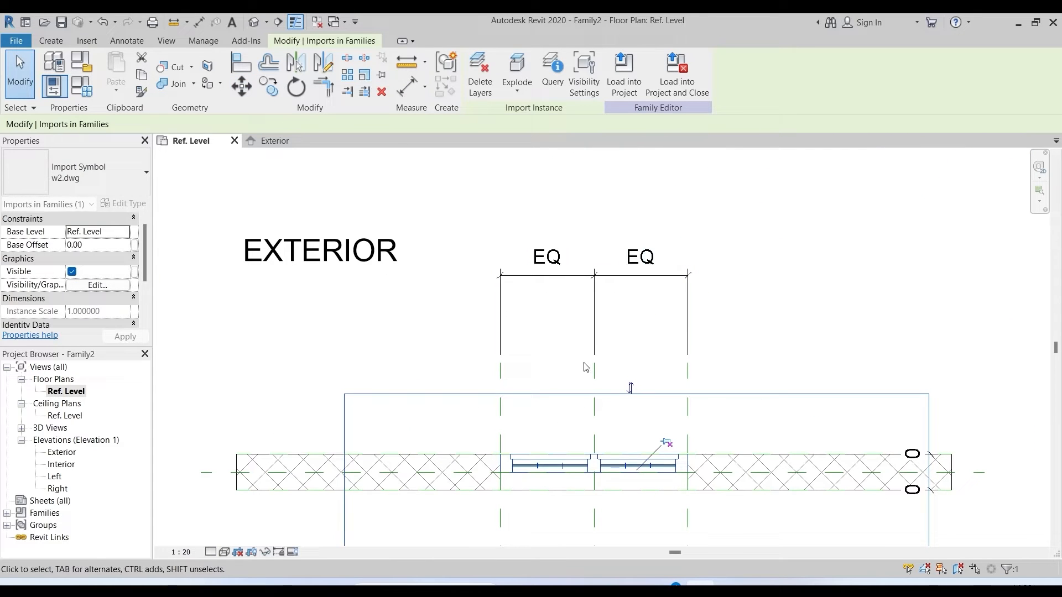
{"action": "left_click", "coordinate": [811, 287]}
{"action": "scroll", "coordinate": [602, 316], "scroll_direction": "up", "scroll_amount": 3}
{"action": "scroll", "coordinate": [548, 351], "scroll_direction": "down", "scroll_amount": 3}
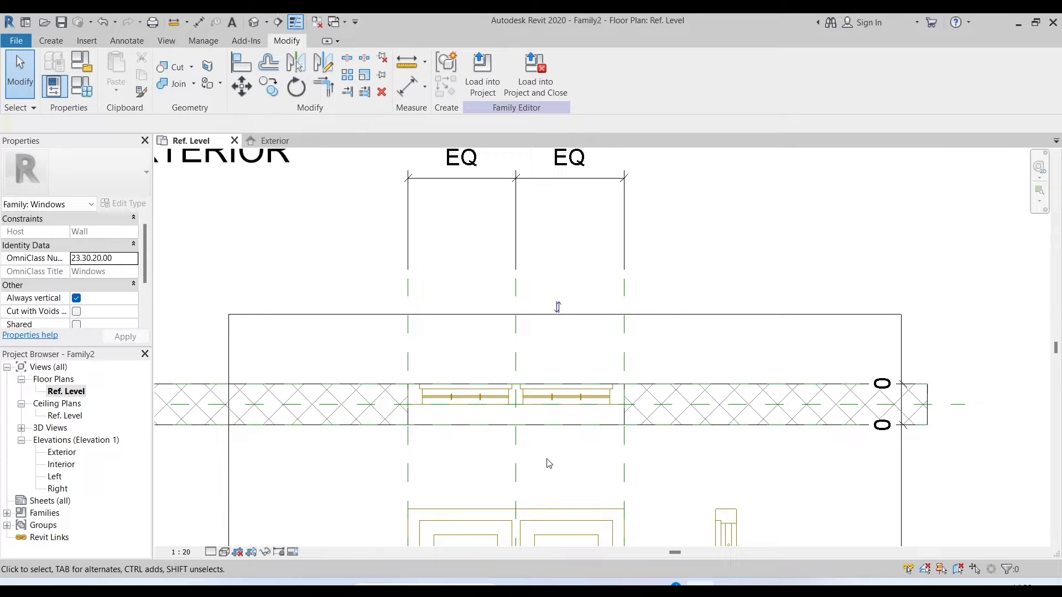
- In the Exterior elevation, start a sweep and sketch a rectangular path from the opening's upper-left corner to its lower-right corner
{"action": "double_click", "coordinate": [62, 452]}
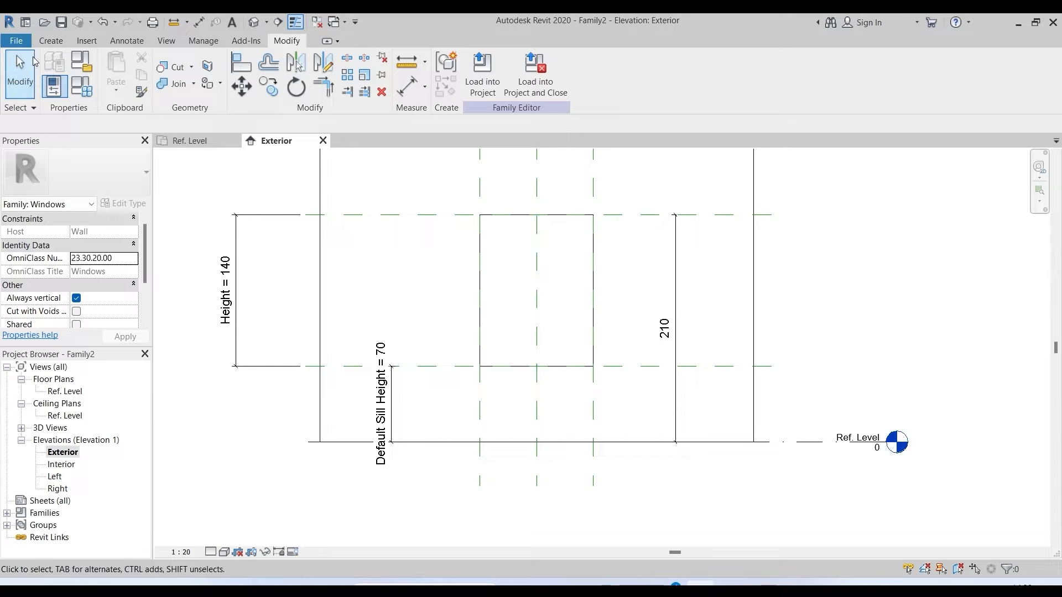
{"action": "left_click", "coordinate": [51, 40]}
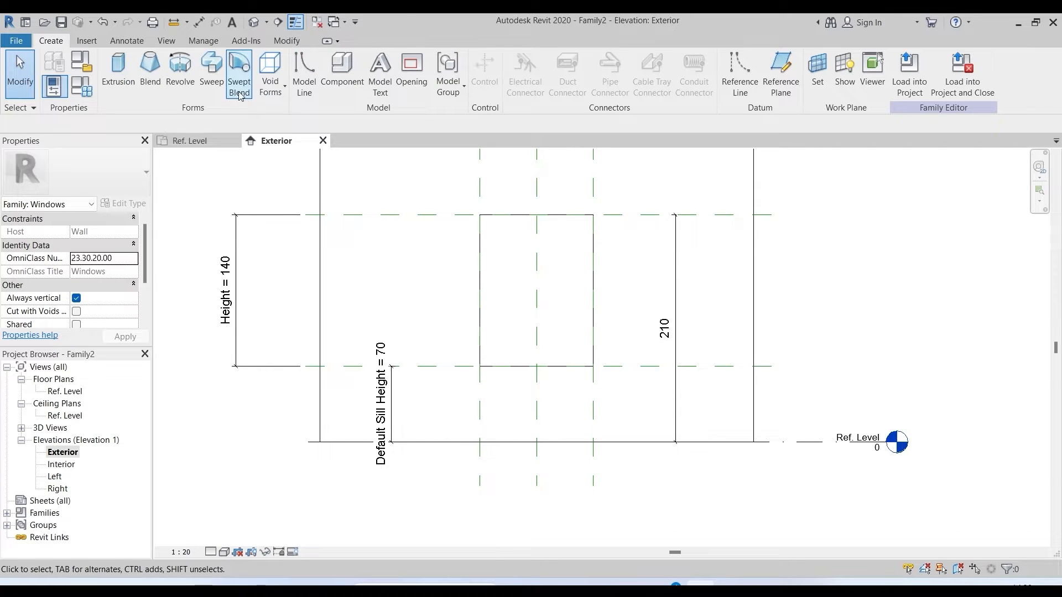
{"action": "left_click", "coordinate": [212, 69]}
{"action": "left_click", "coordinate": [629, 65]}
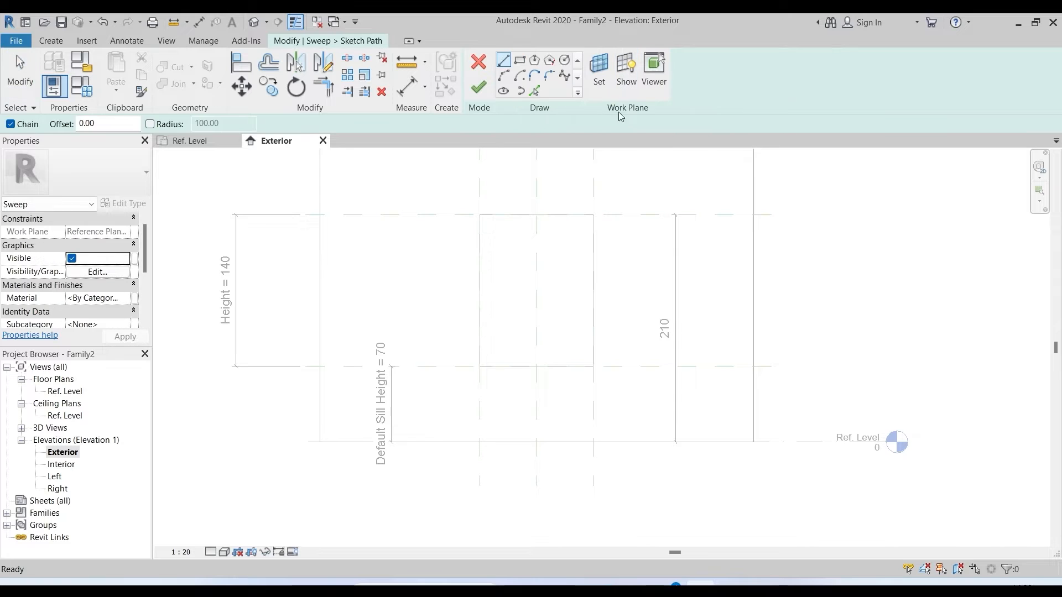
{"action": "left_click", "coordinate": [520, 61]}
{"action": "left_click", "coordinate": [480, 214]}
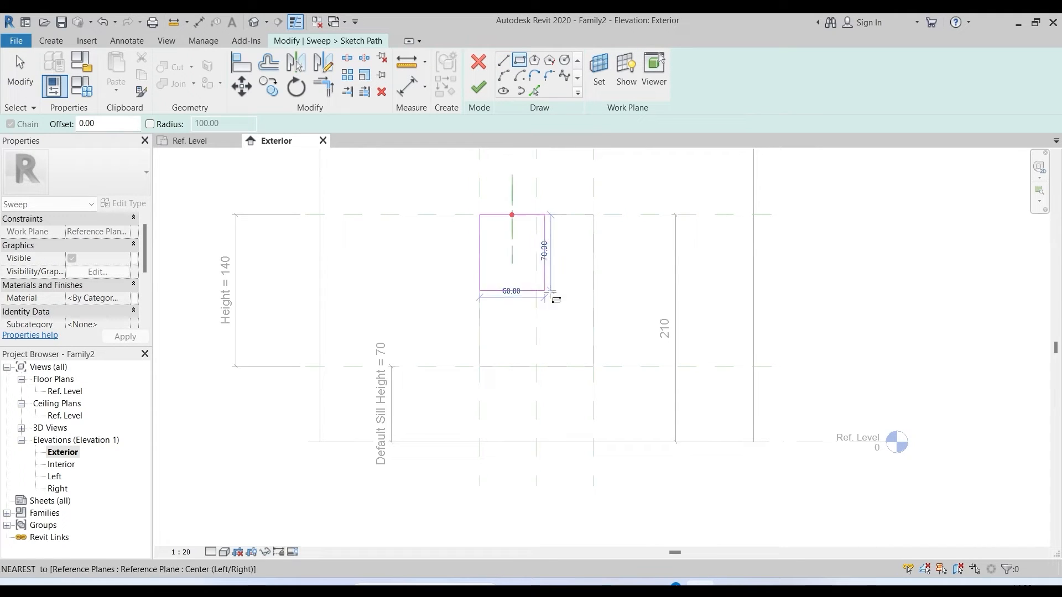
{"action": "left_click", "coordinate": [593, 365]}
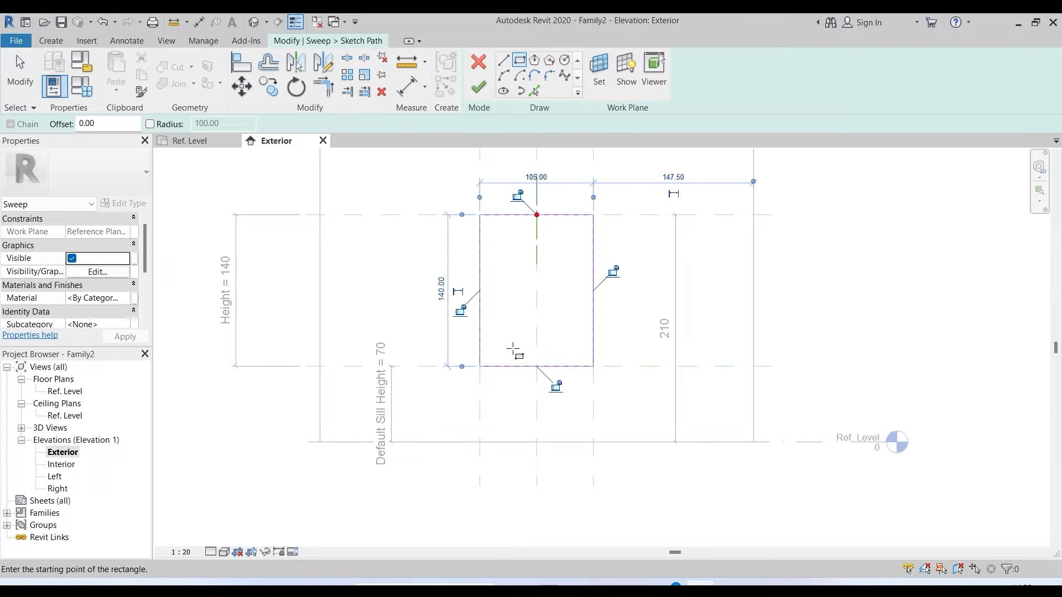
{"action": "right_click", "coordinate": [626, 238]}
{"action": "left_click", "coordinate": [636, 241]}
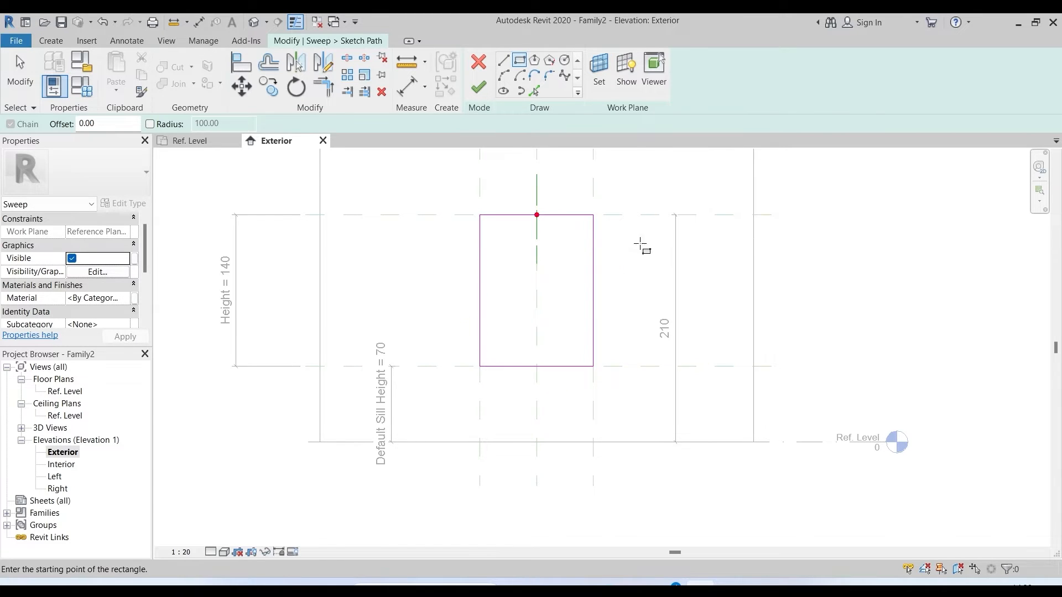
- Move the sweep's profile plane from the top segment to the middle of the rectangular path's right edge and finish the path sketch
{"action": "right_click", "coordinate": [628, 237]}
{"action": "left_click", "coordinate": [641, 241]}
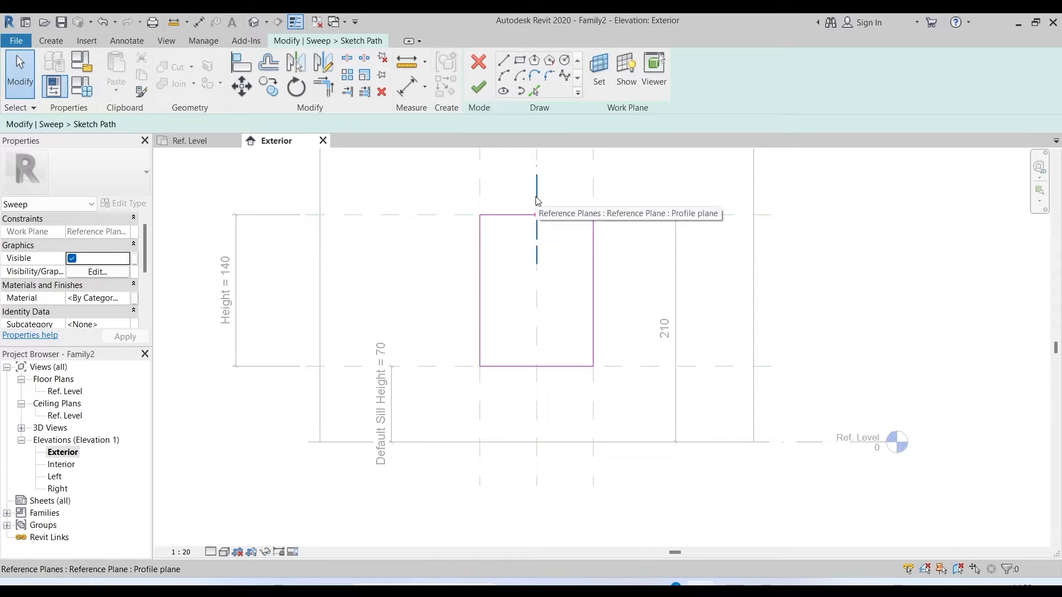
{"action": "left_click", "coordinate": [537, 200]}
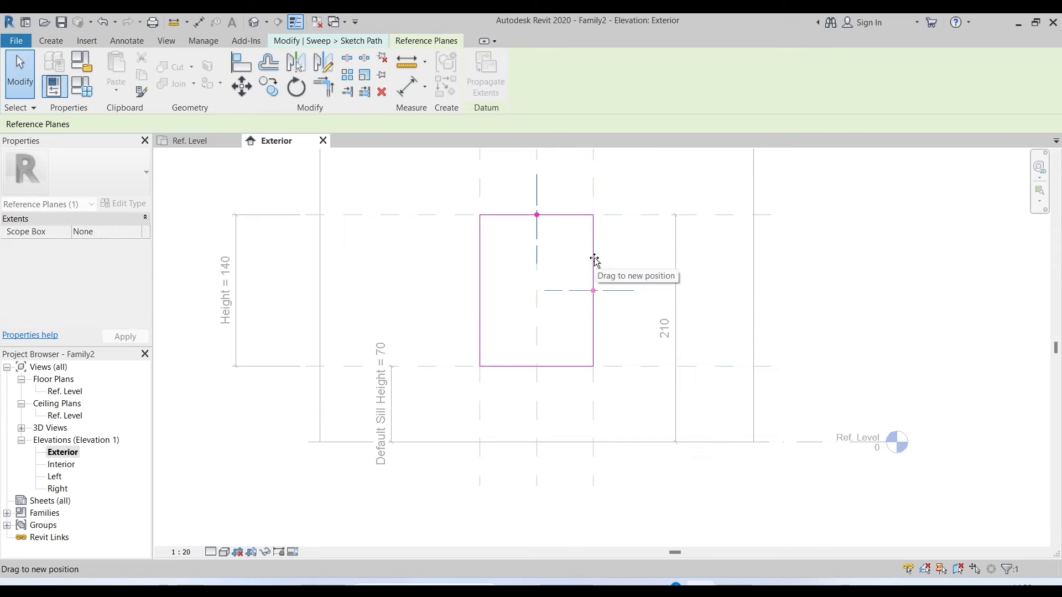
{"action": "left_click_drag", "start_coordinate": [594, 259], "coordinate": [594, 259]}
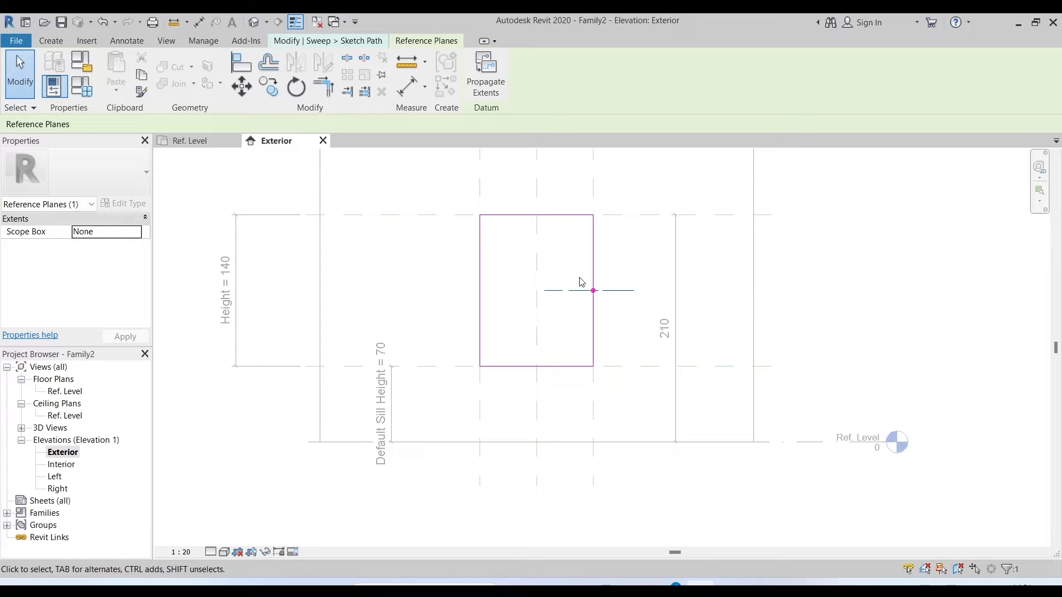
{"action": "key", "text": "Escape"}
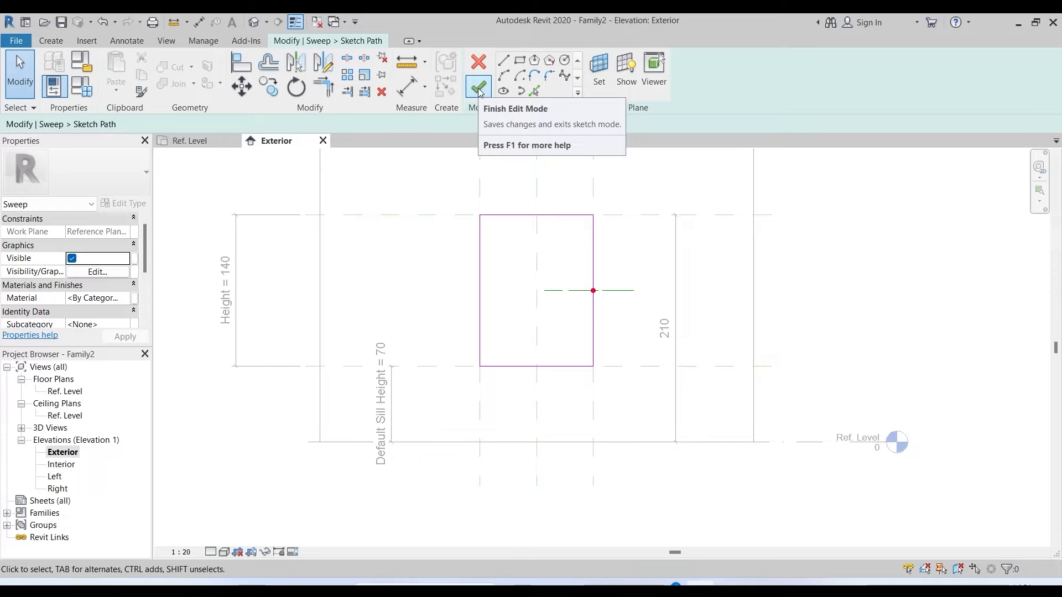
{"action": "left_click", "coordinate": [478, 89]}
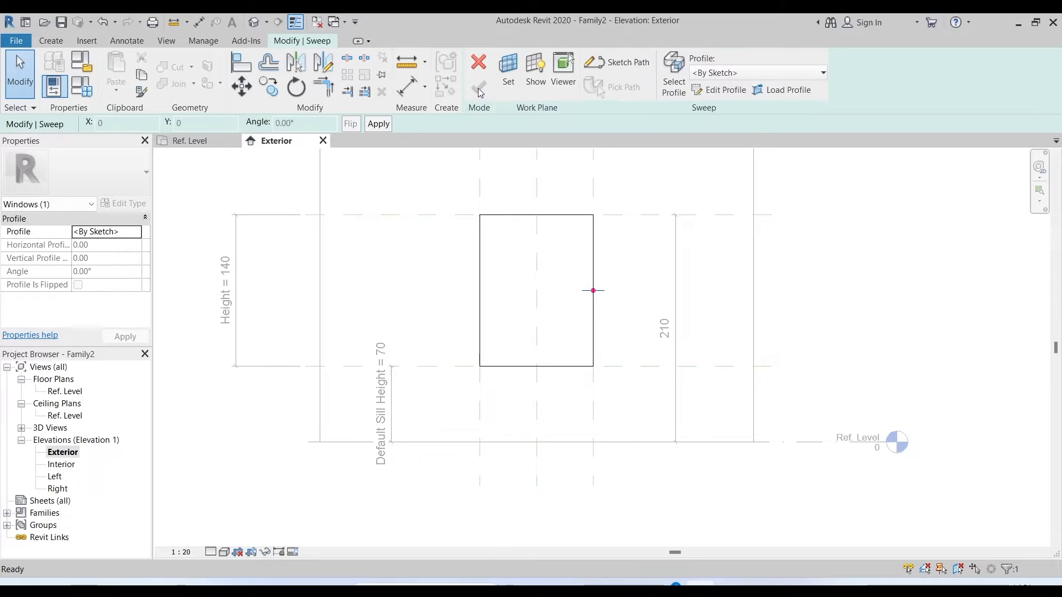
- In the Ref. Level floor plan, trace the imported left jamb section as the sweep profile, 5.5 wide at the exterior face and 7 behind, and finish the sweep
{"action": "left_click", "coordinate": [719, 90]}
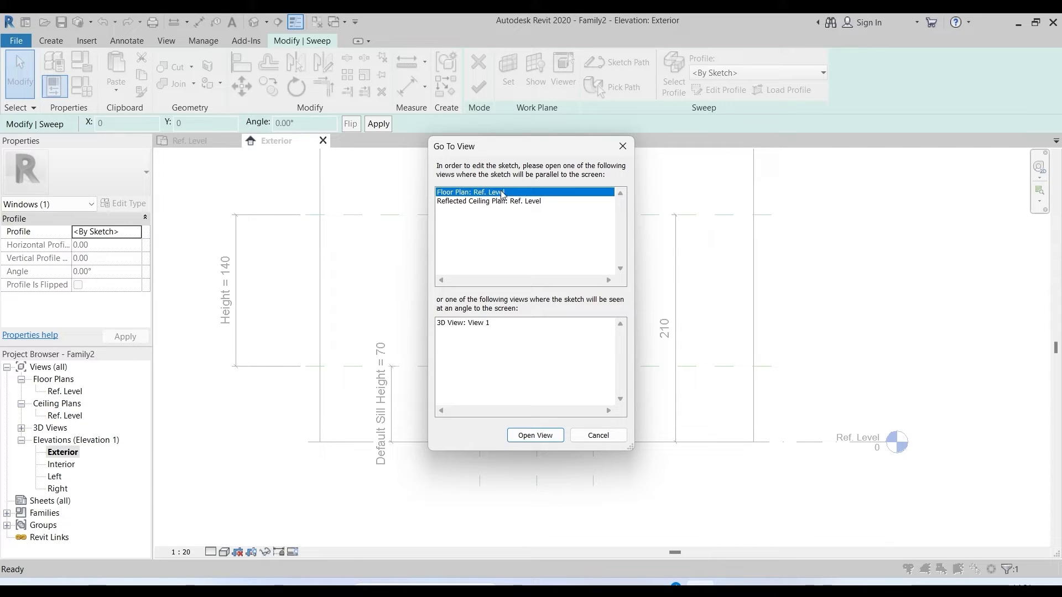
{"action": "left_click", "coordinate": [534, 435]}
{"action": "scroll", "coordinate": [427, 431], "scroll_direction": "up", "scroll_amount": 3}
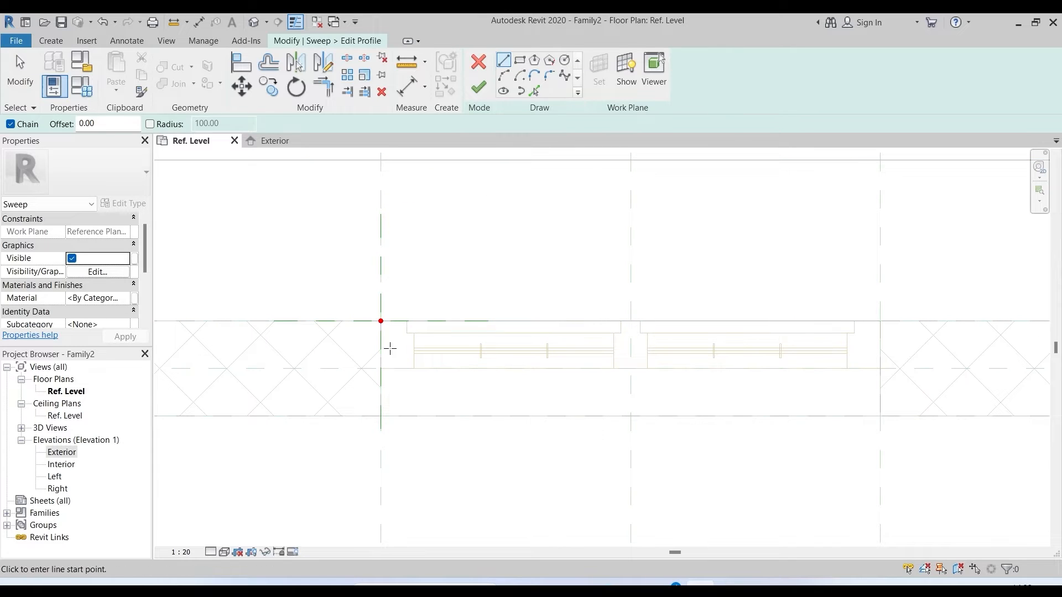
{"action": "scroll", "coordinate": [390, 349], "scroll_direction": "up", "scroll_amount": 1}
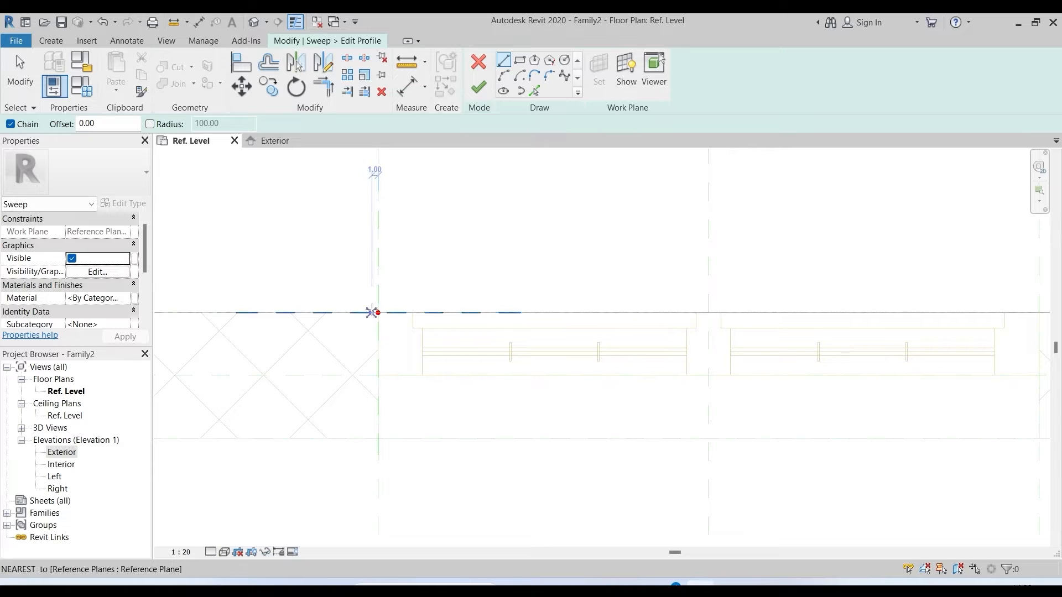
{"action": "left_click", "coordinate": [413, 313]}
{"action": "left_click", "coordinate": [414, 313]}
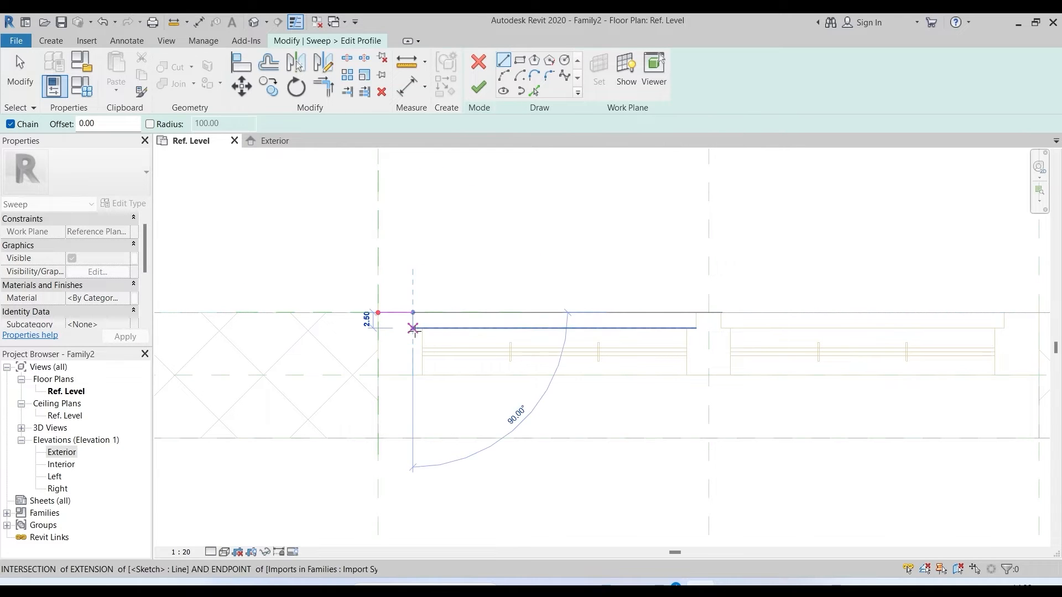
{"action": "left_click", "coordinate": [413, 328]}
{"action": "left_click", "coordinate": [422, 328]}
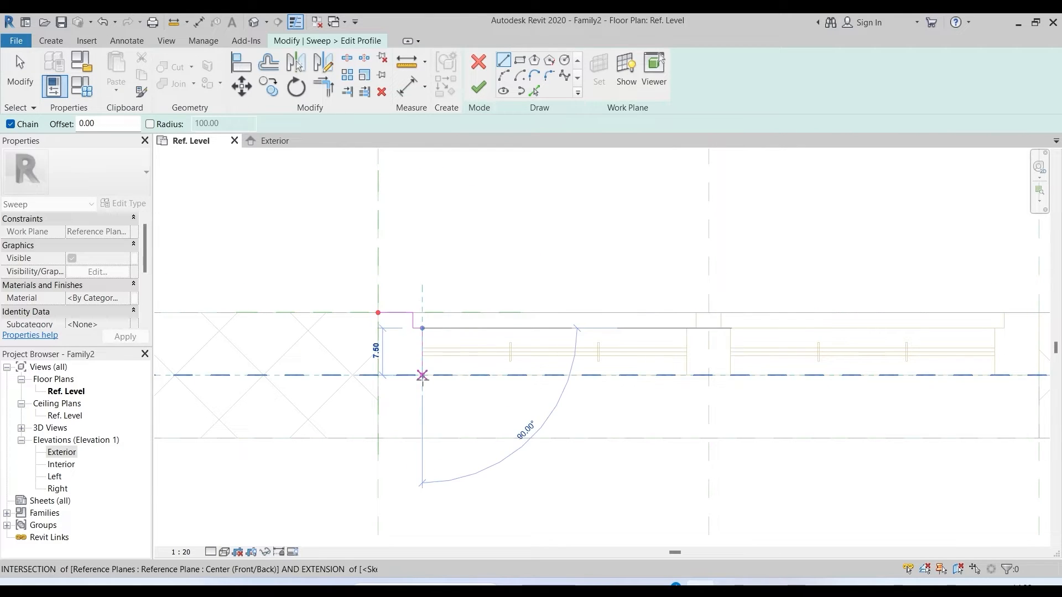
{"action": "left_click", "coordinate": [422, 375]}
{"action": "left_click", "coordinate": [378, 375]}
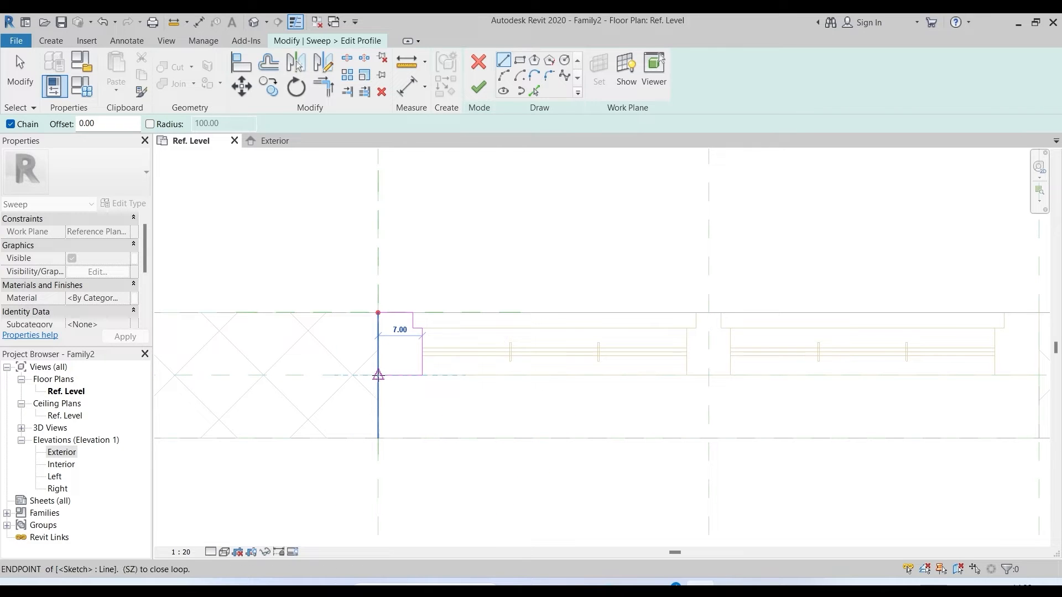
{"action": "left_click", "coordinate": [378, 312]}
{"action": "right_click", "coordinate": [431, 294]}
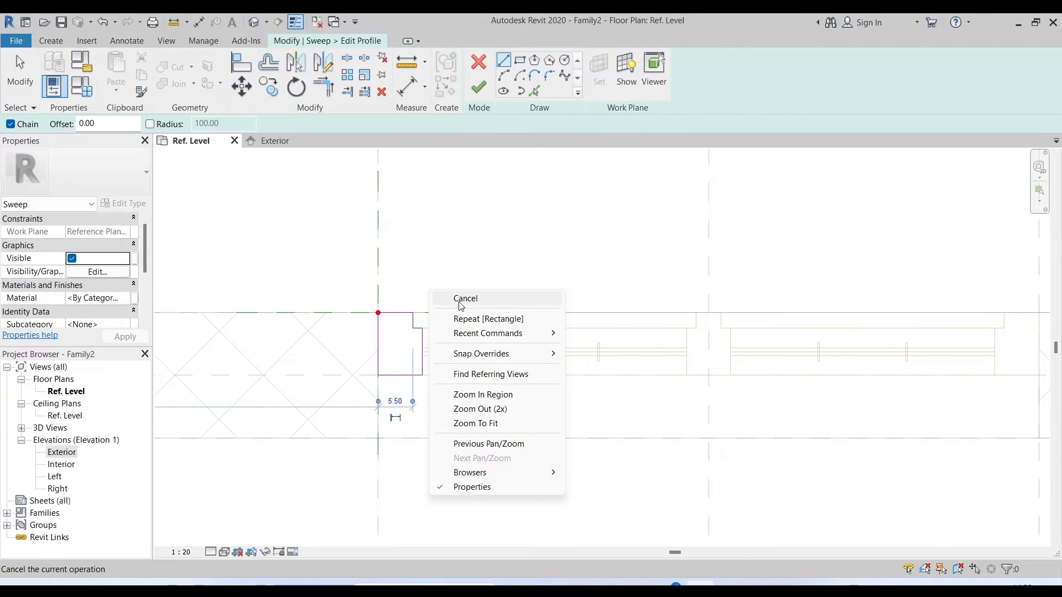
{"action": "left_click", "coordinate": [463, 299]}
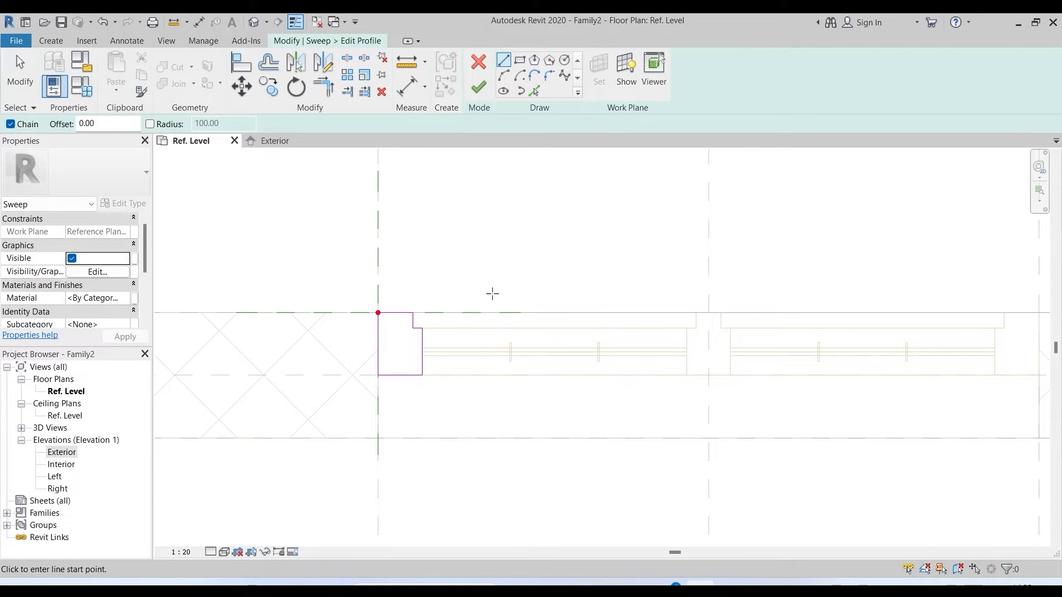
{"action": "left_click", "coordinate": [477, 88]}
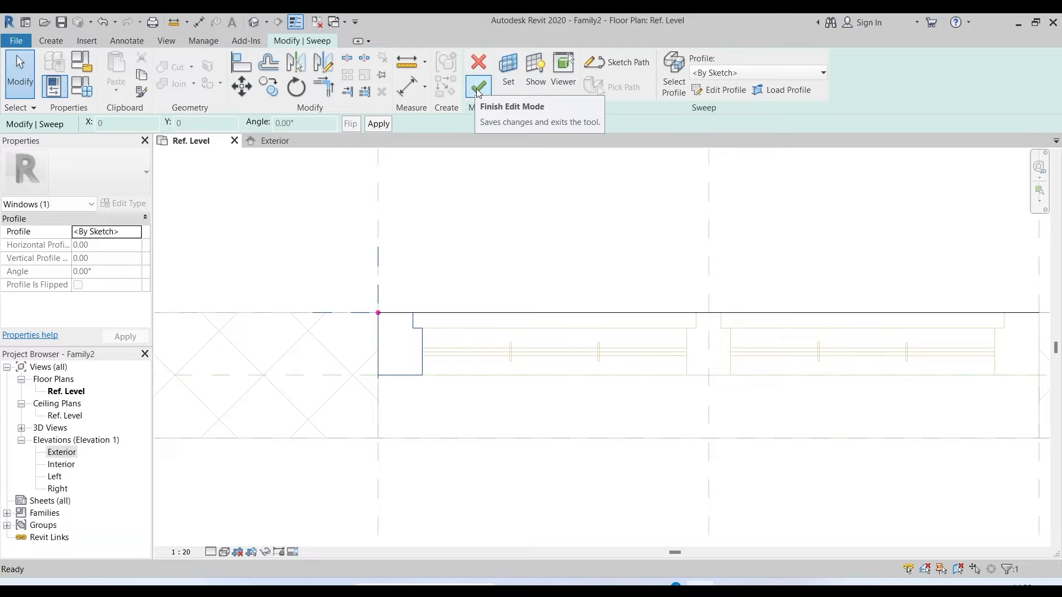
{"action": "left_click", "coordinate": [478, 89]}
- Examine the swept window frame in the 3D view from both sides of the wall
{"action": "left_click", "coordinate": [62, 453]}
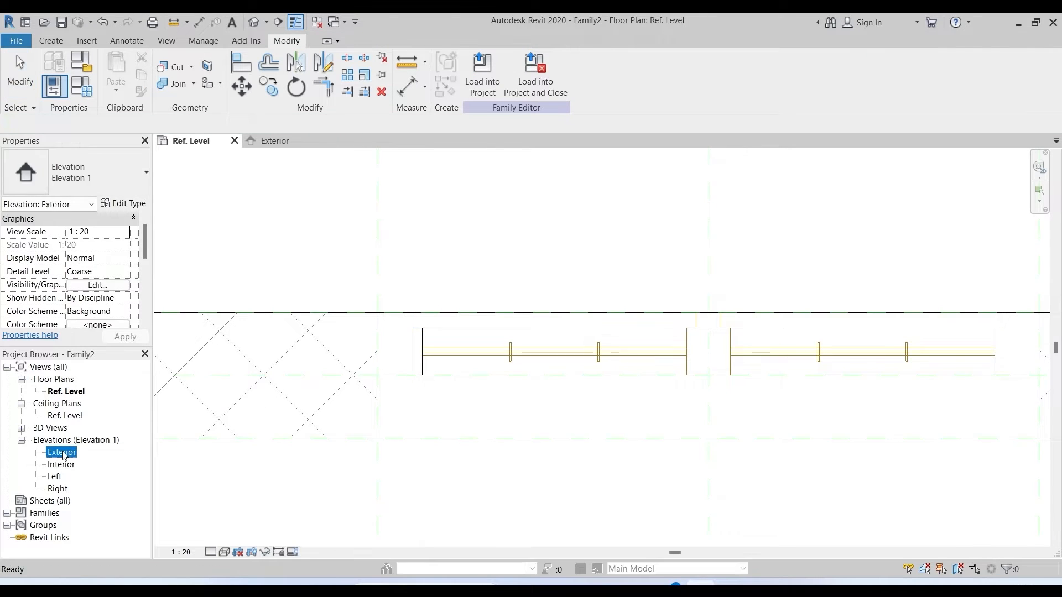
{"action": "double_click", "coordinate": [62, 453]}
{"action": "left_click", "coordinate": [254, 22]}
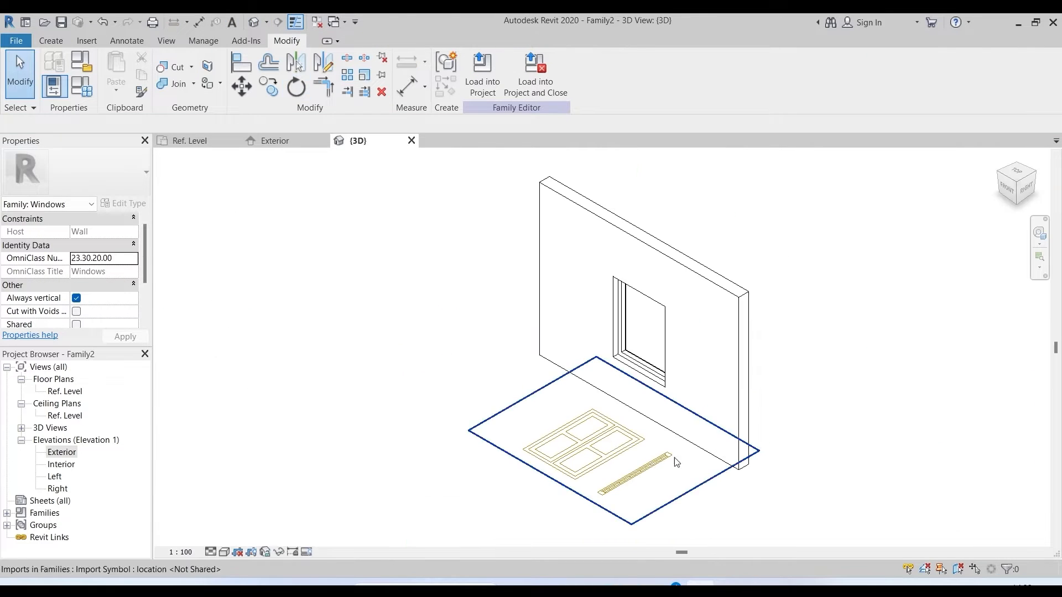
{"action": "scroll", "coordinate": [676, 463], "scroll_direction": "up", "scroll_amount": 8}
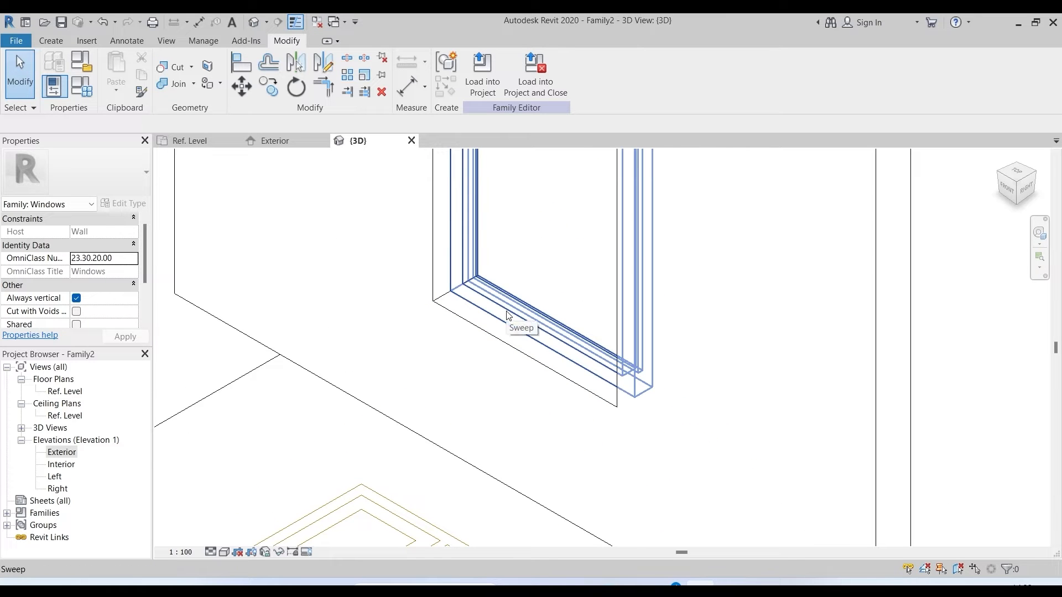
{"action": "left_click", "coordinate": [1040, 233]}
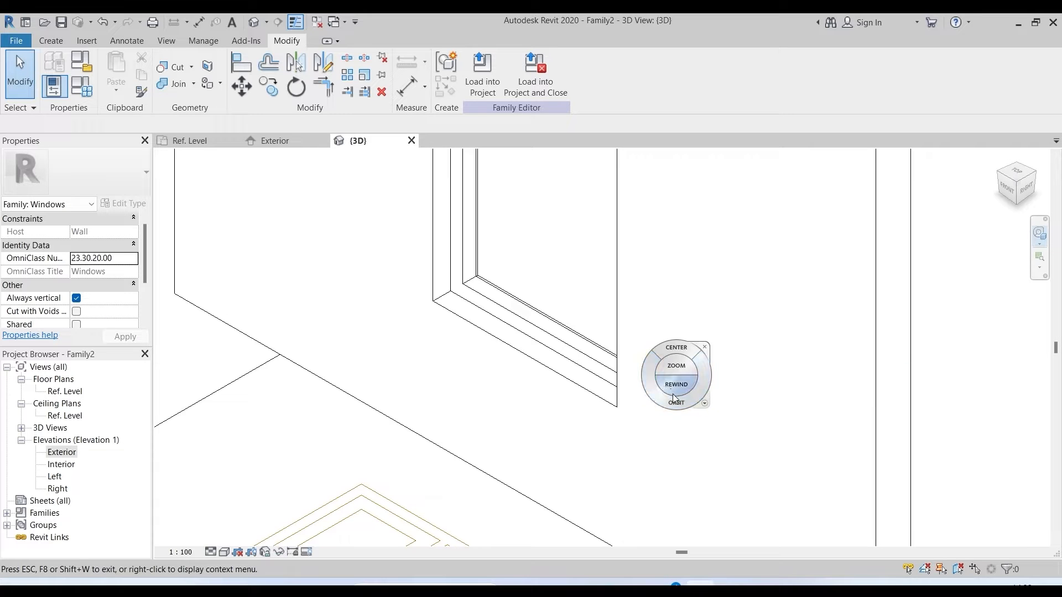
{"action": "left_click_drag", "start_coordinate": [675, 401], "coordinate": [570, 486]}
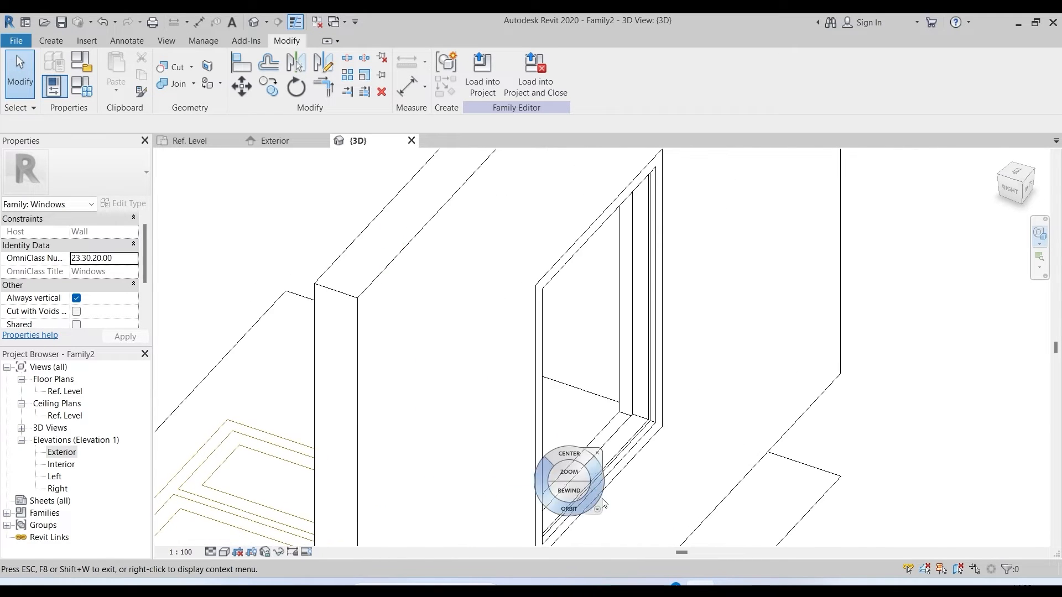
{"action": "key", "text": "Escape"}
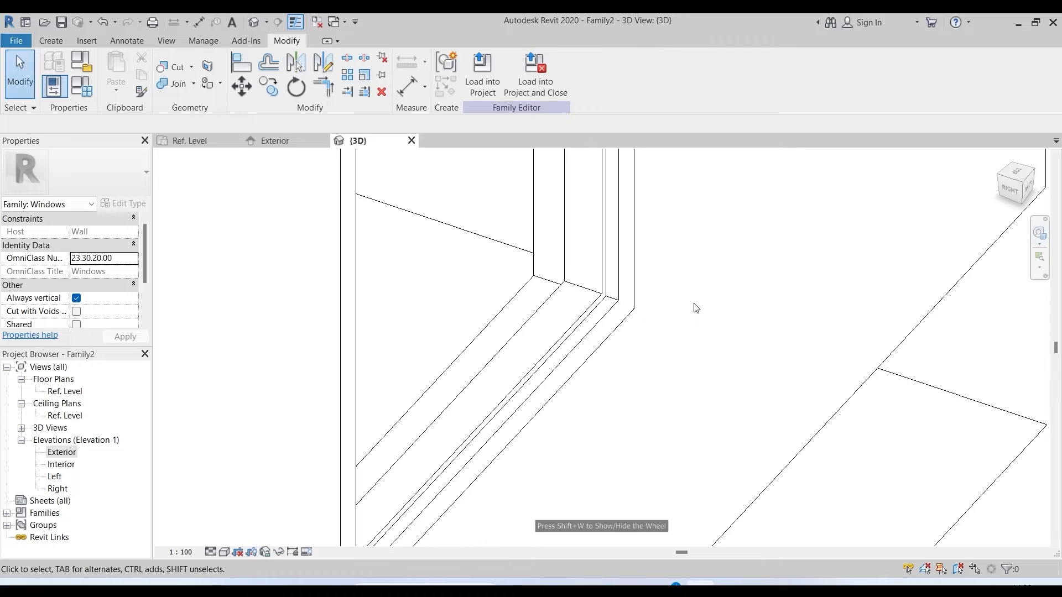
- Inspect the frame's lower corner in the Shaded visual style and return the 3D view to Hidden Line
{"action": "left_click", "coordinate": [224, 551]}
{"action": "left_click", "coordinate": [247, 496]}
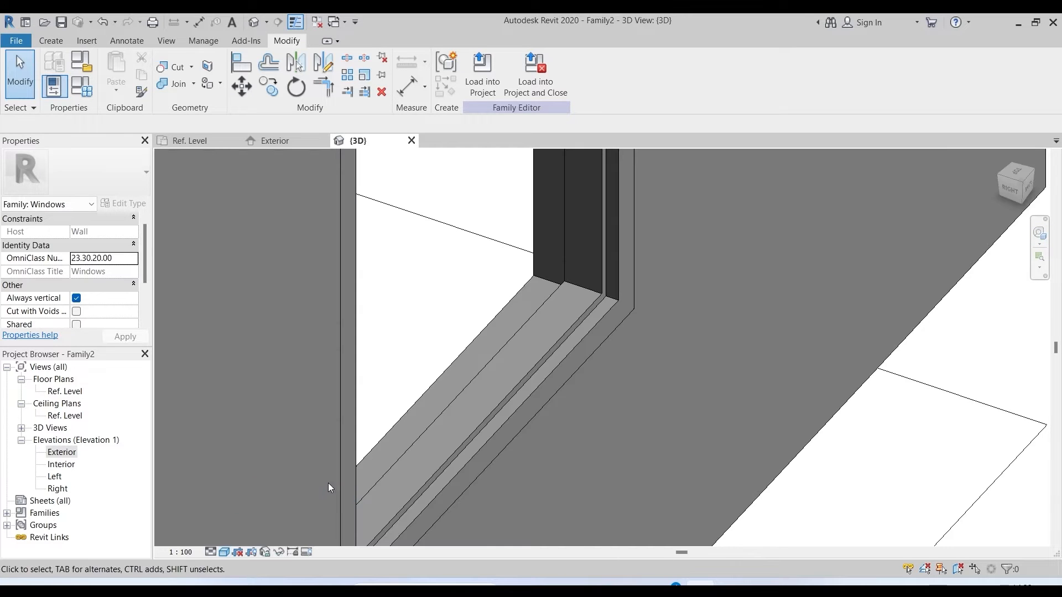
{"action": "scroll", "coordinate": [633, 322], "scroll_direction": "up", "scroll_amount": 1}
{"action": "scroll", "coordinate": [566, 370], "scroll_direction": "down", "scroll_amount": 4}
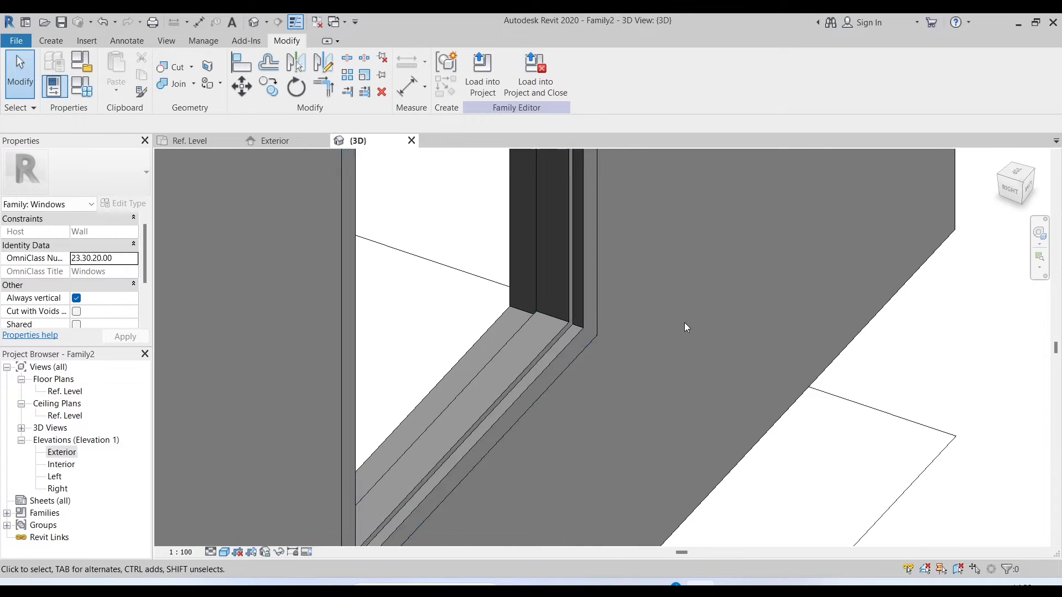
{"action": "left_click", "coordinate": [224, 552]}
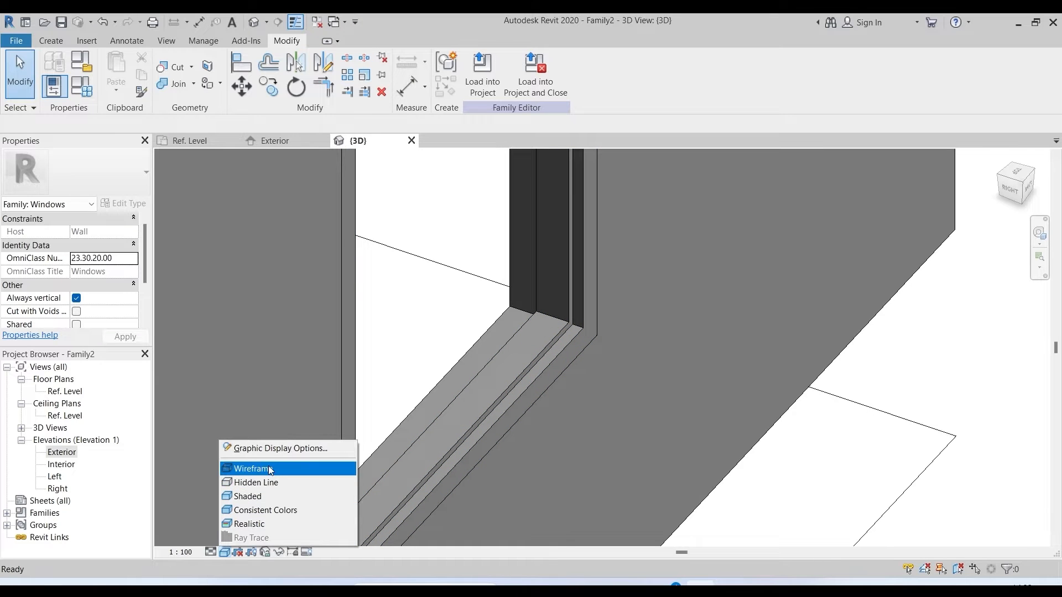
{"action": "left_click", "coordinate": [271, 469]}
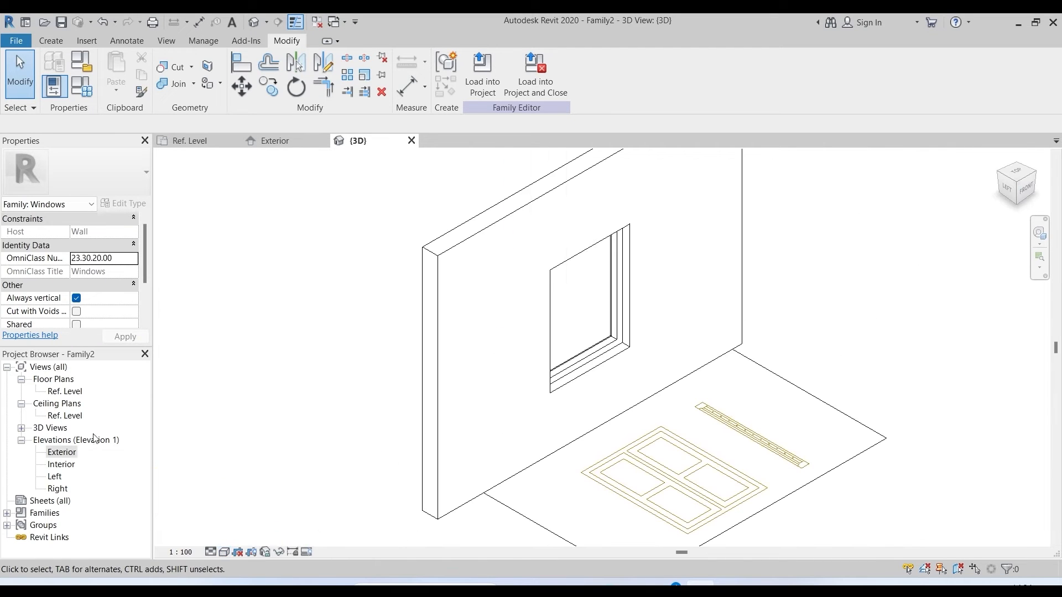
- In the Ref. Level floor plan, start an extrusion and trace the imported center mullion section, 4 wide at the exterior face and 7 wide behind
{"action": "double_click", "coordinate": [65, 391]}
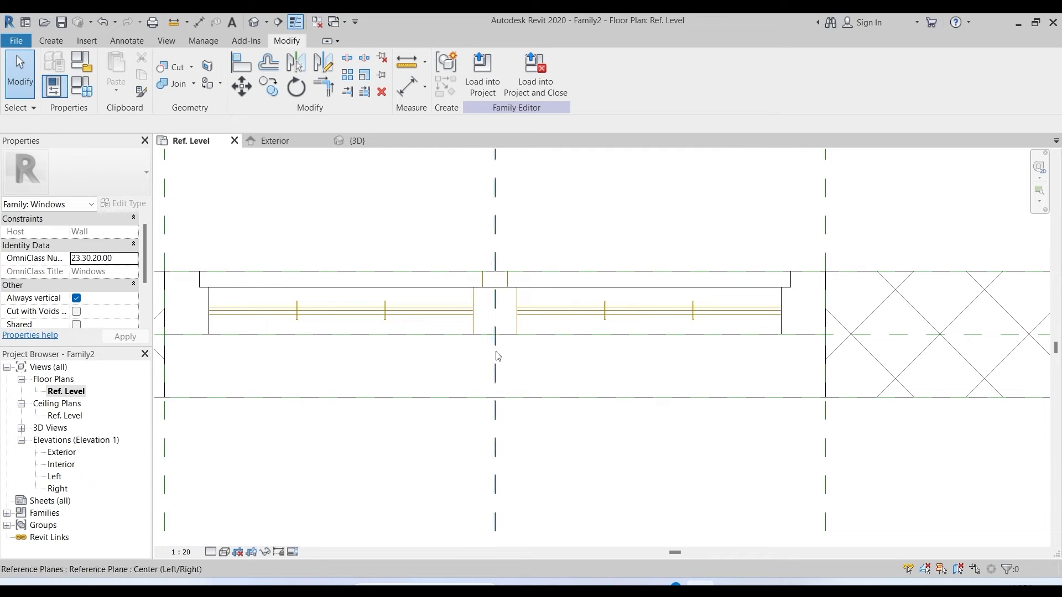
{"action": "left_click", "coordinate": [52, 41]}
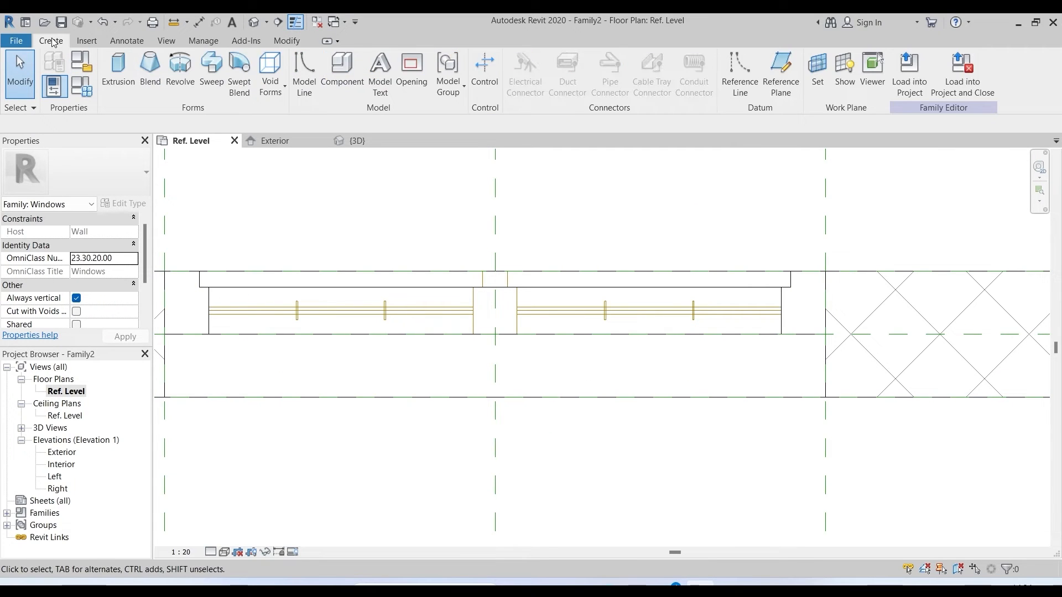
{"action": "left_click", "coordinate": [118, 71]}
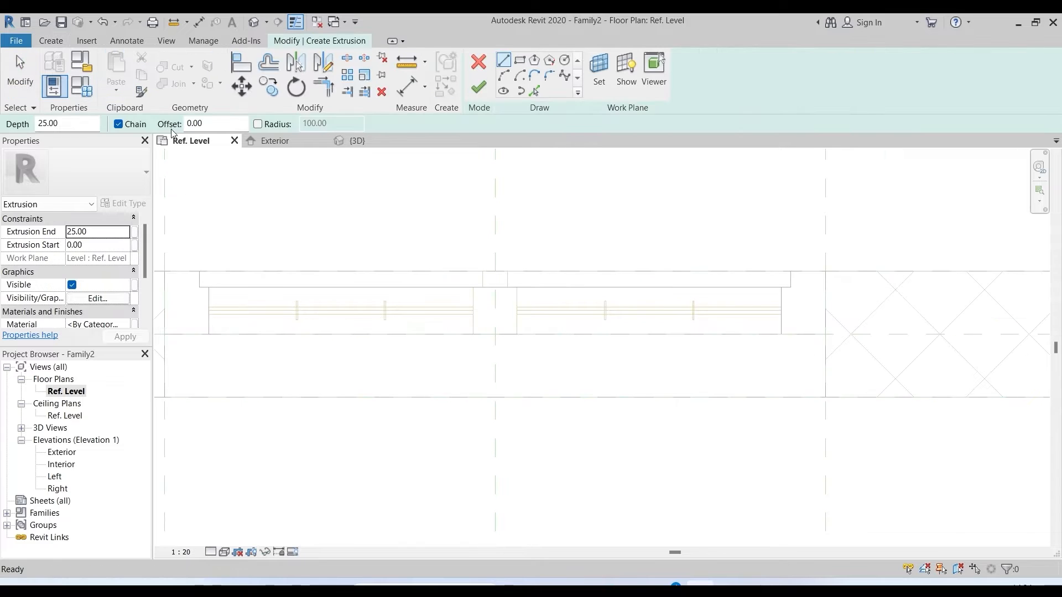
{"action": "left_click", "coordinate": [504, 62]}
{"action": "scroll", "coordinate": [492, 284], "scroll_direction": "up", "scroll_amount": 2}
{"action": "left_click", "coordinate": [485, 261]}
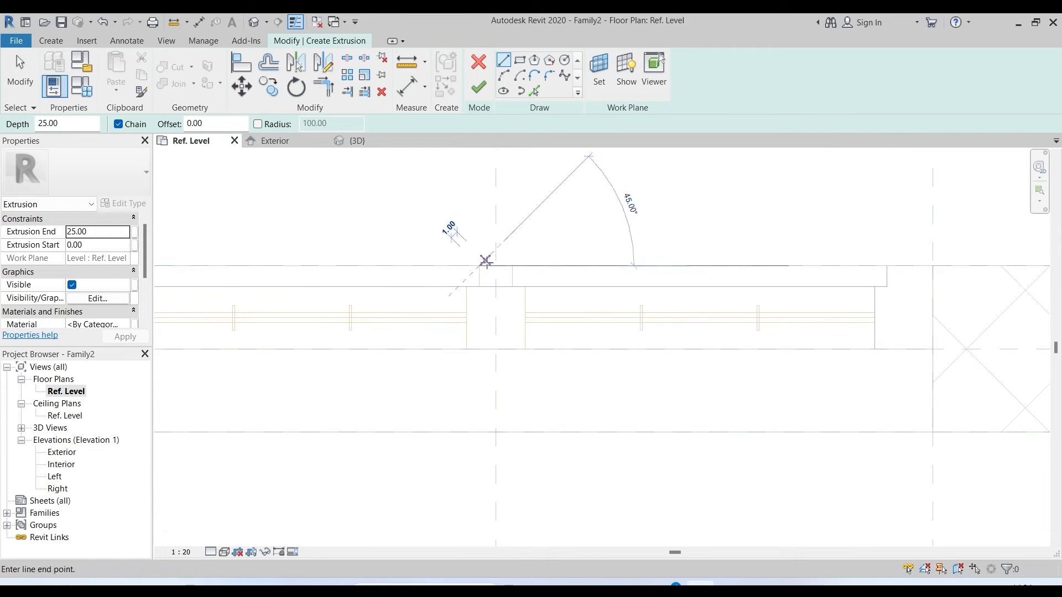
{"action": "left_click", "coordinate": [512, 266]}
{"action": "left_click", "coordinate": [512, 286]}
{"action": "left_click", "coordinate": [524, 286]}
{"action": "left_click", "coordinate": [524, 348]}
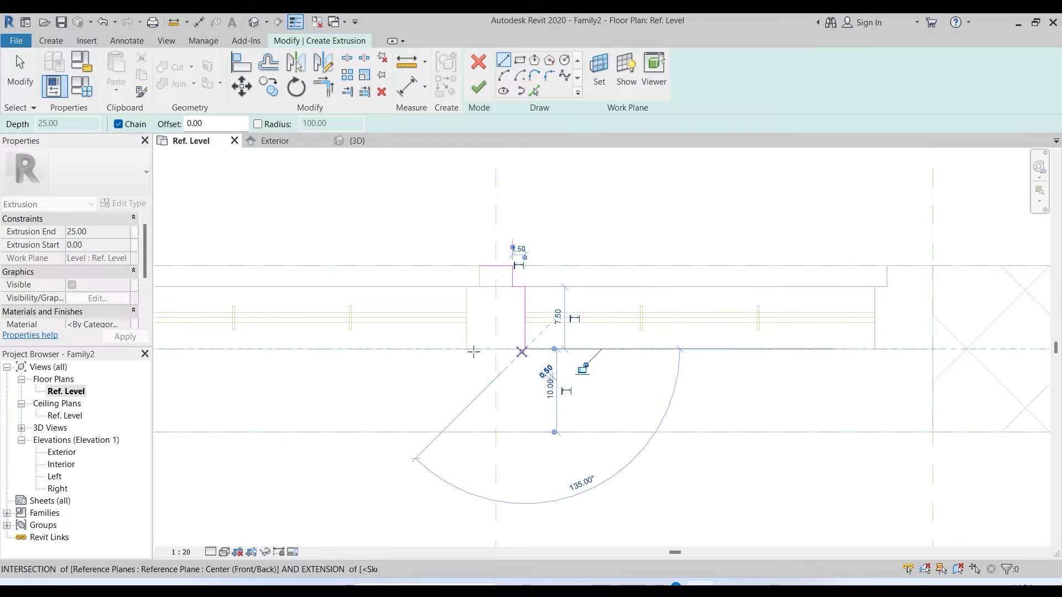
{"action": "left_click", "coordinate": [466, 349]}
{"action": "left_click", "coordinate": [466, 287]}
{"action": "left_click", "coordinate": [479, 286]}
{"action": "left_click", "coordinate": [479, 266]}
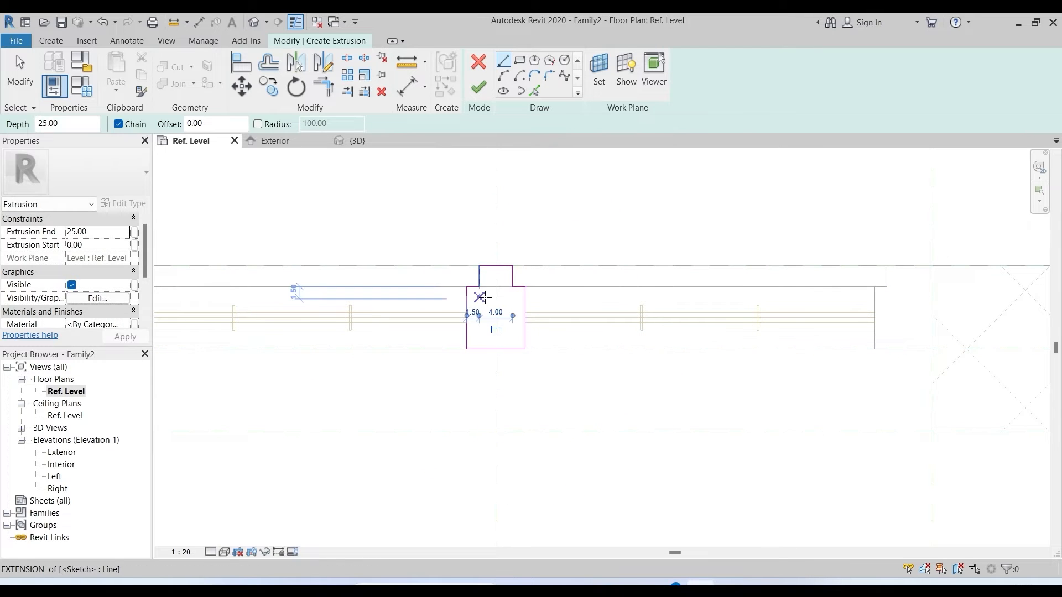
{"action": "key", "text": "Escape"}
{"action": "key", "text": "Escape"}
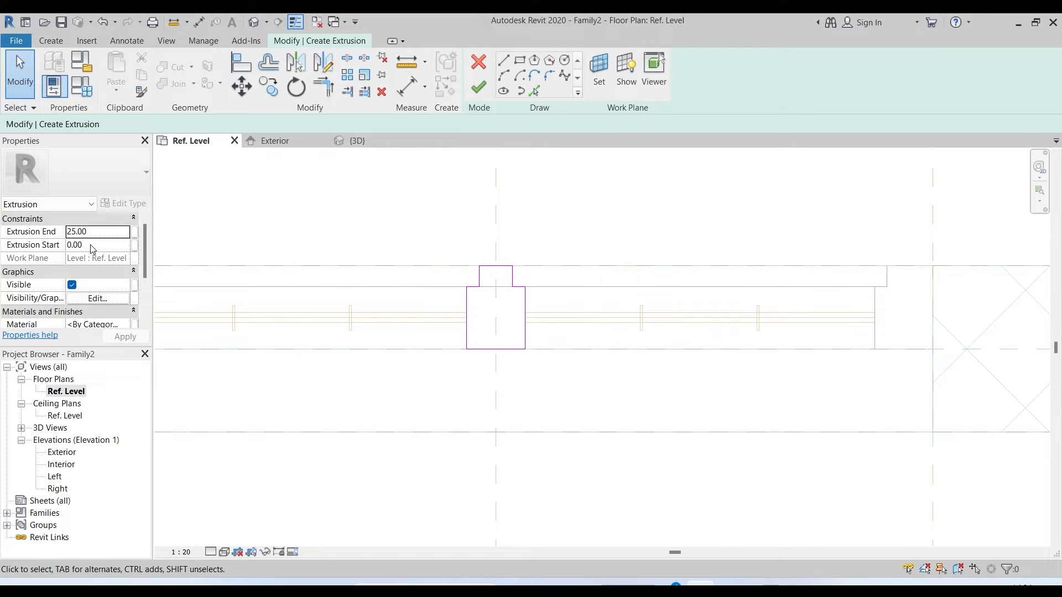
- Set the mullion extrusion's start to 70 and its end to 210
{"action": "left_click", "coordinate": [55, 245]}
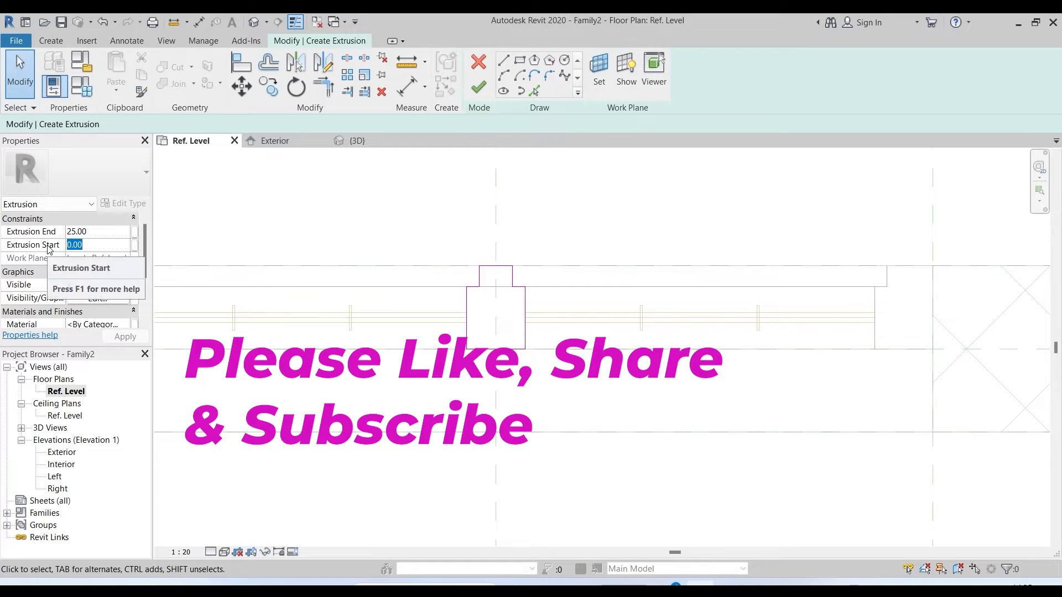
{"action": "type", "text": "70"}
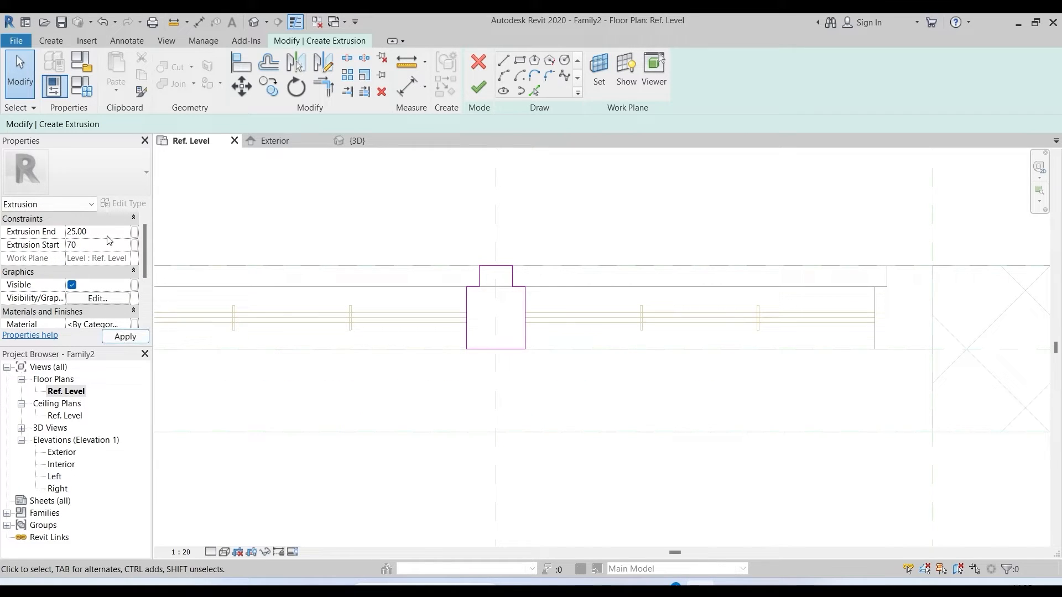
{"action": "left_click", "coordinate": [100, 233]}
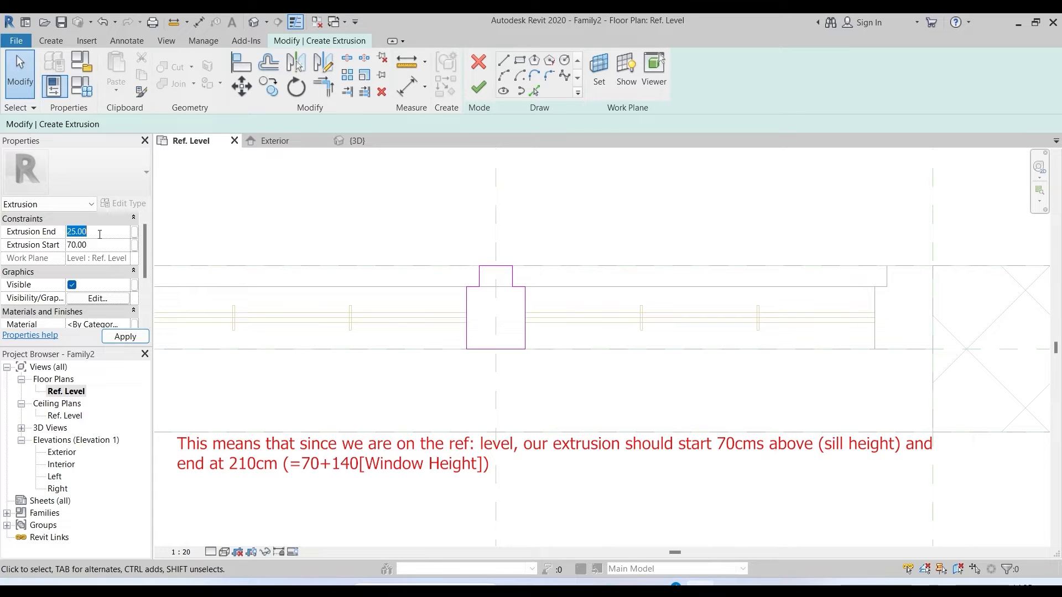
{"action": "type", "text": "14"}
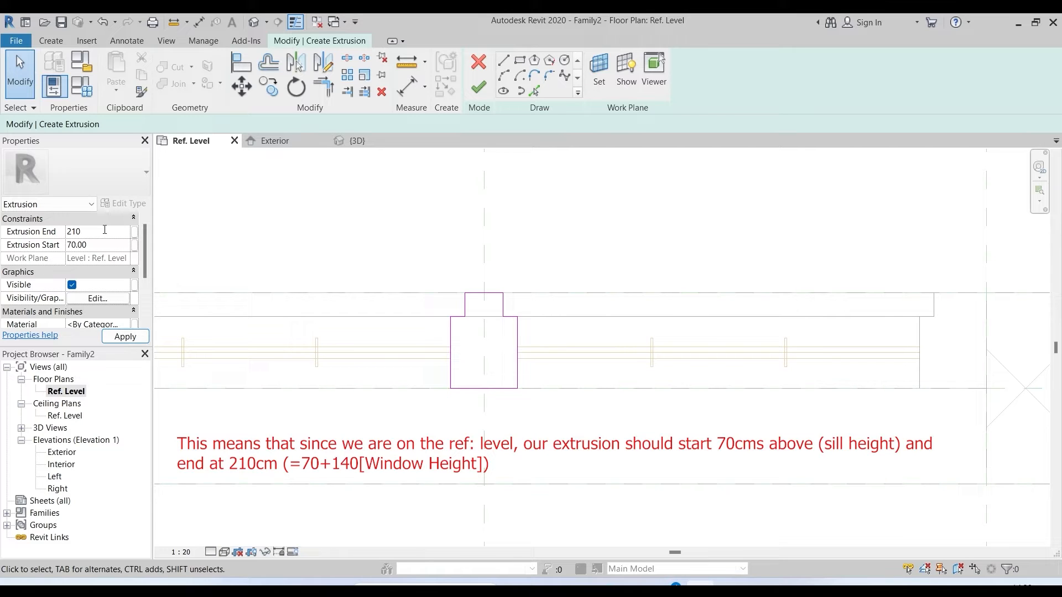
- Finish the center mullion extrusion with its entered start and end values and open the Exterior elevation
{"action": "left_click", "coordinate": [125, 339]}
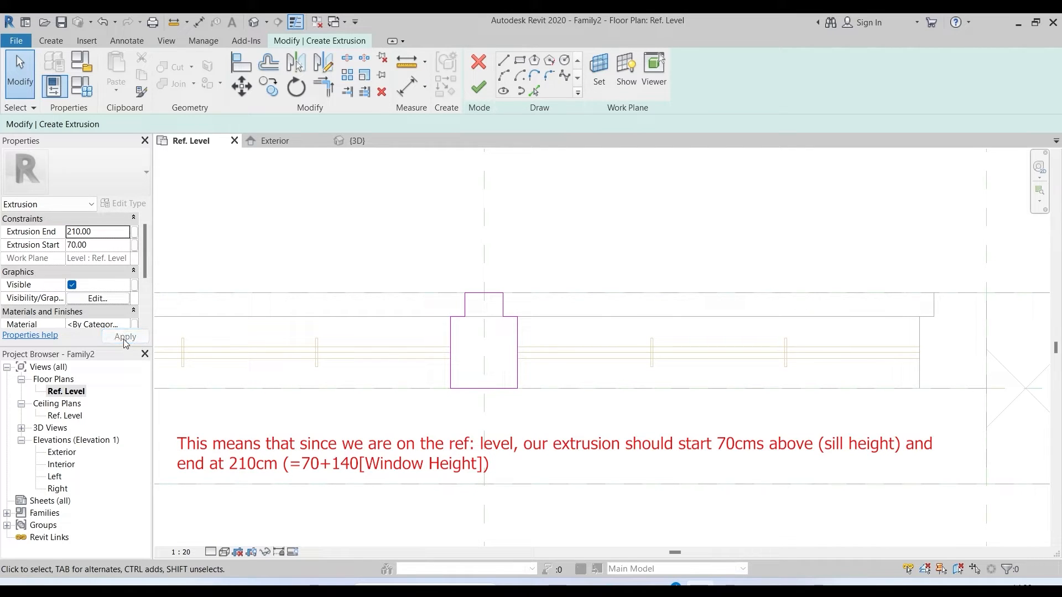
{"action": "left_click", "coordinate": [477, 90]}
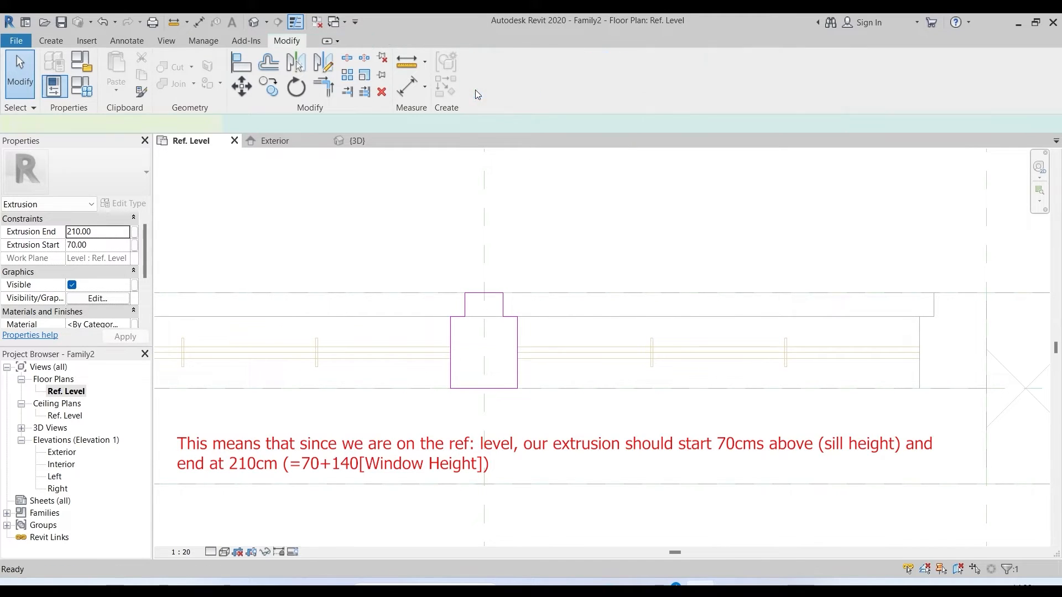
{"action": "double_click", "coordinate": [61, 452]}
{"action": "scroll", "coordinate": [525, 337], "scroll_direction": "up", "scroll_amount": 3}
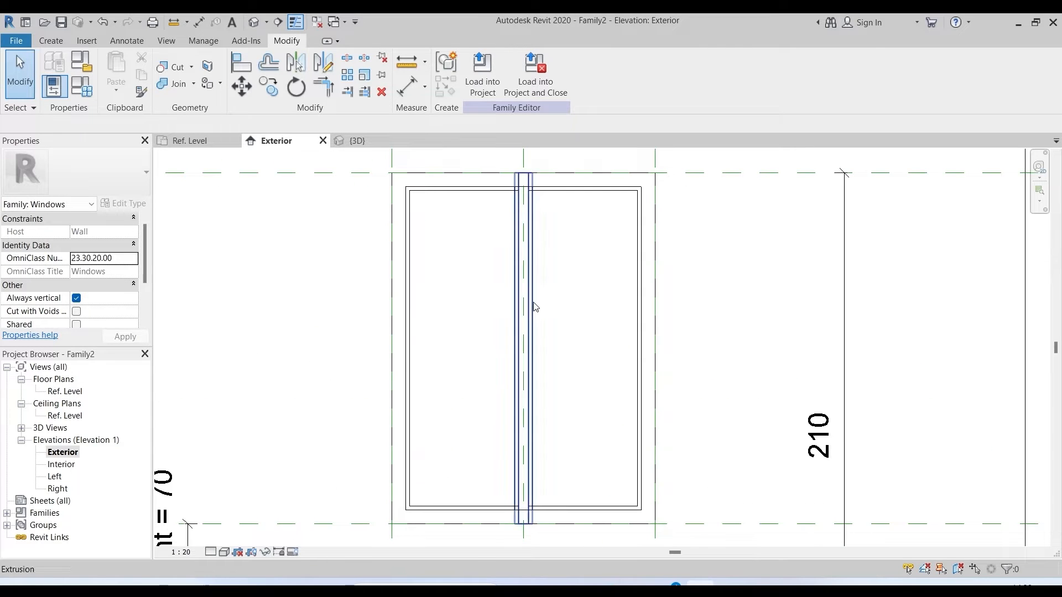
- Shorten the mullion extrusion at both ends and align its upper end to the Head reference plane and its lower end to the Sill plane
{"action": "left_click", "coordinate": [535, 466]}
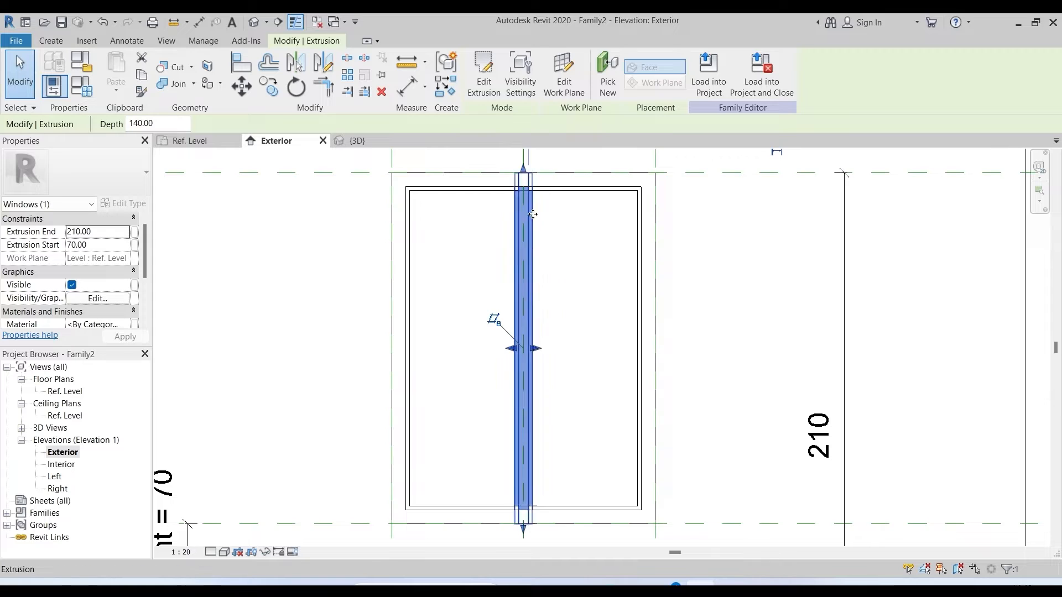
{"action": "key", "text": "Delete"}
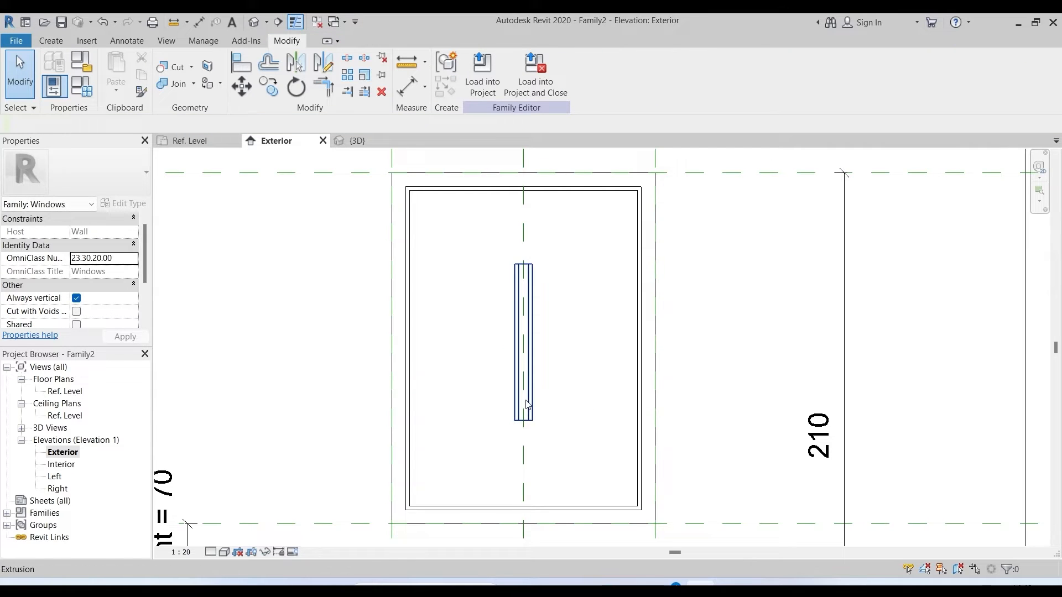
{"action": "left_click", "coordinate": [239, 65]}
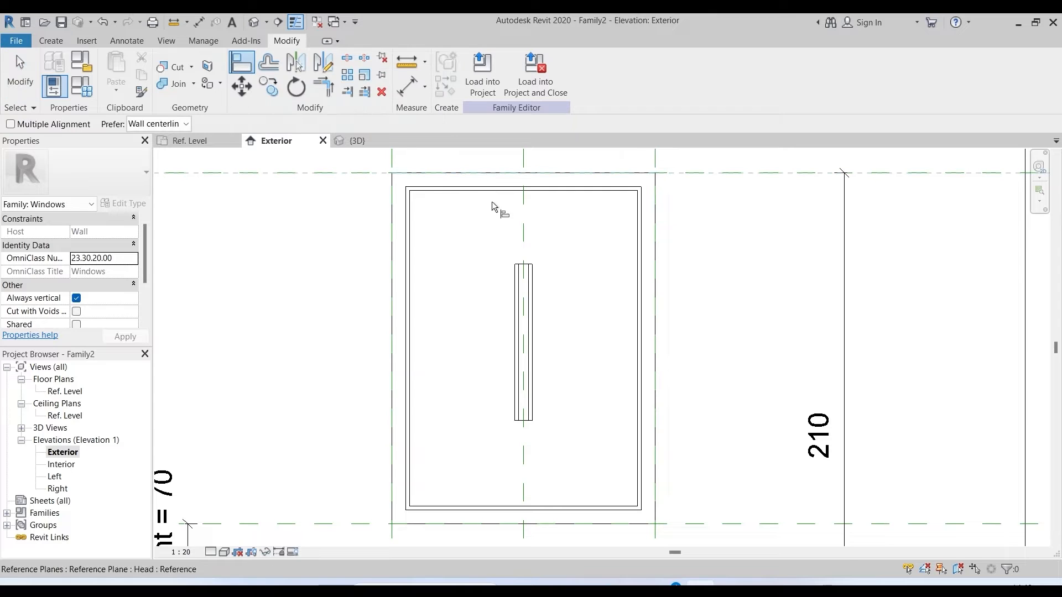
{"action": "left_click", "coordinate": [525, 268]}
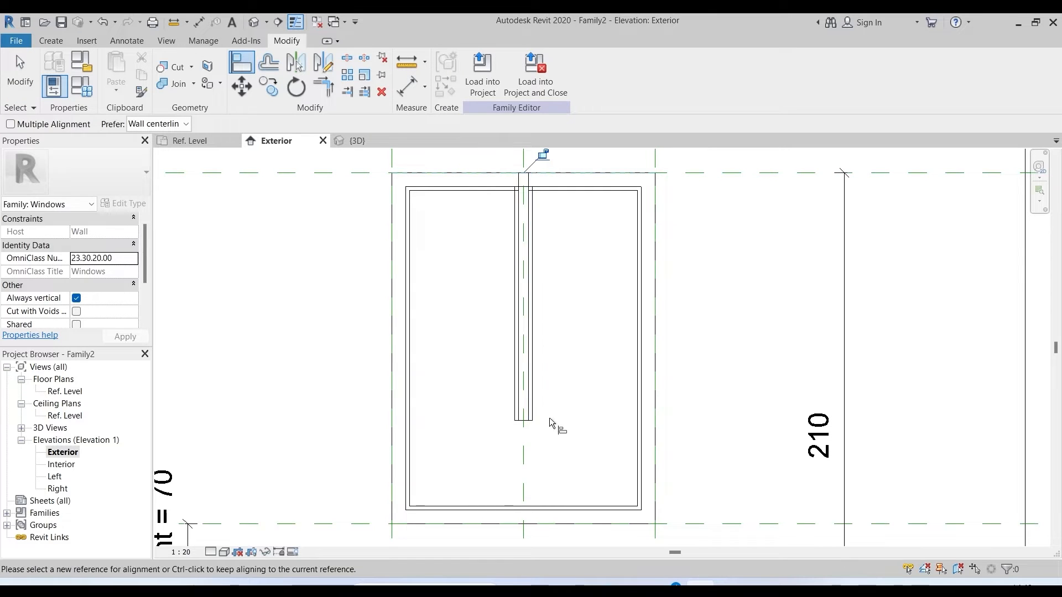
{"action": "left_click", "coordinate": [446, 526]}
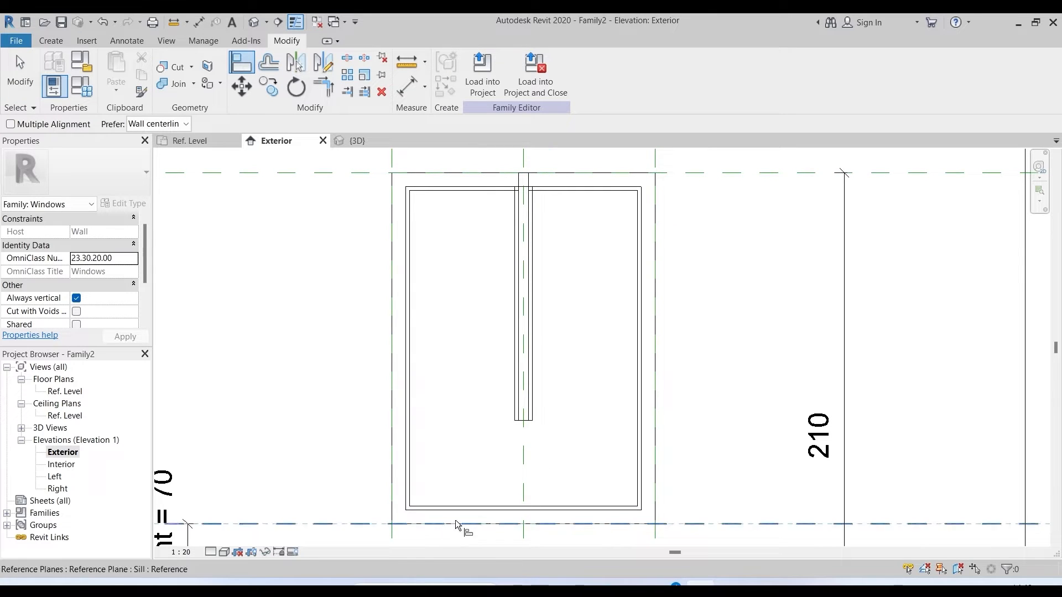
{"action": "left_click", "coordinate": [524, 420]}
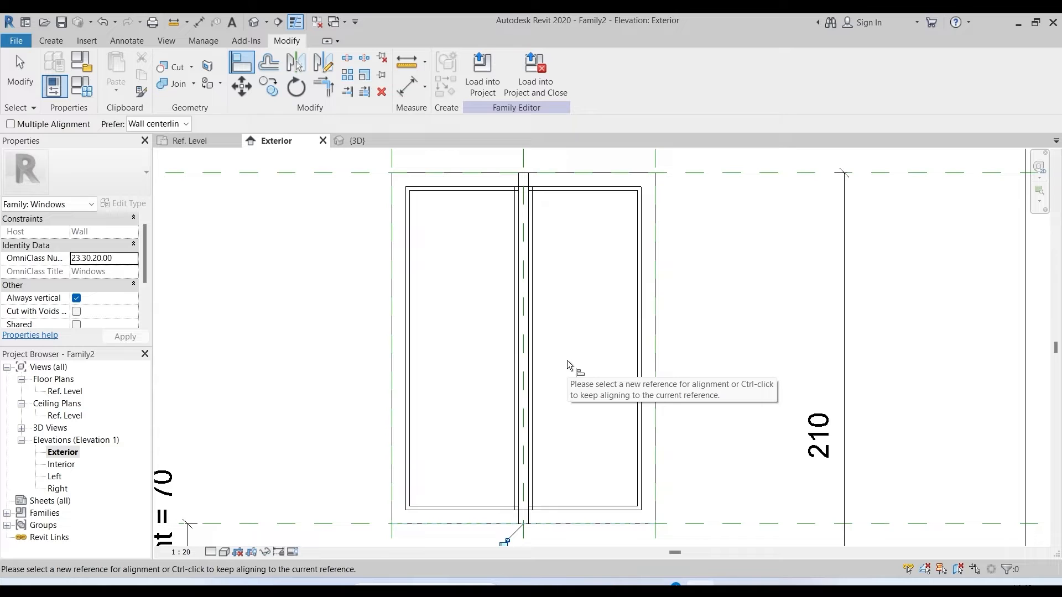
{"action": "key", "text": "Escape"}
{"action": "key", "text": "Escape"}
- In the Ref. Level floor plan, draw a horizontal reference plane along the frame's inner face, from the opening's left edge to beyond the wall's right end
{"action": "double_click", "coordinate": [65, 391]}
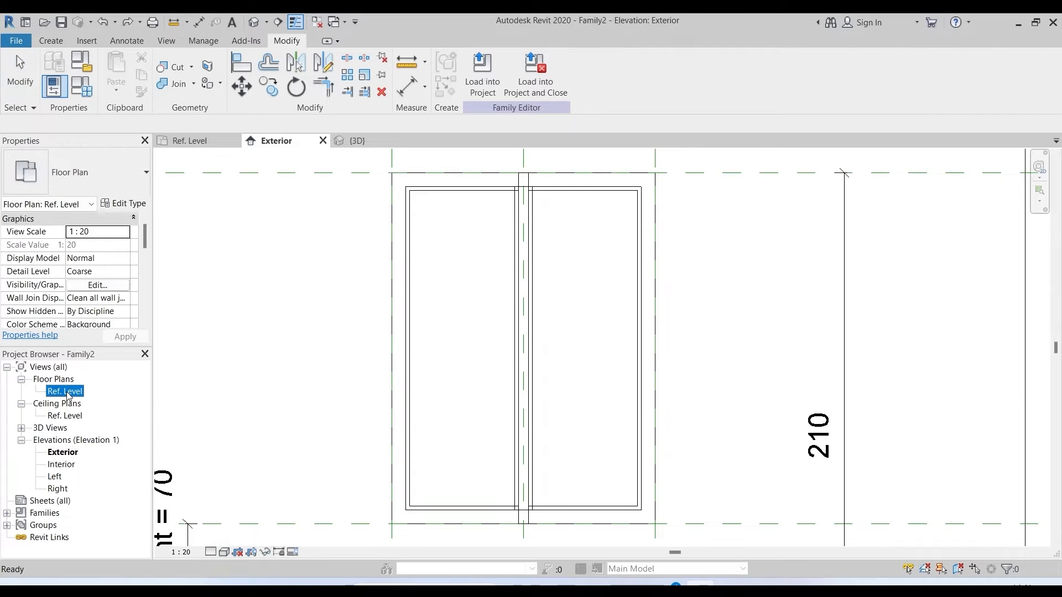
{"action": "scroll", "coordinate": [710, 363], "scroll_direction": "down", "scroll_amount": 5}
{"action": "scroll", "coordinate": [454, 389], "scroll_direction": "up", "scroll_amount": 4}
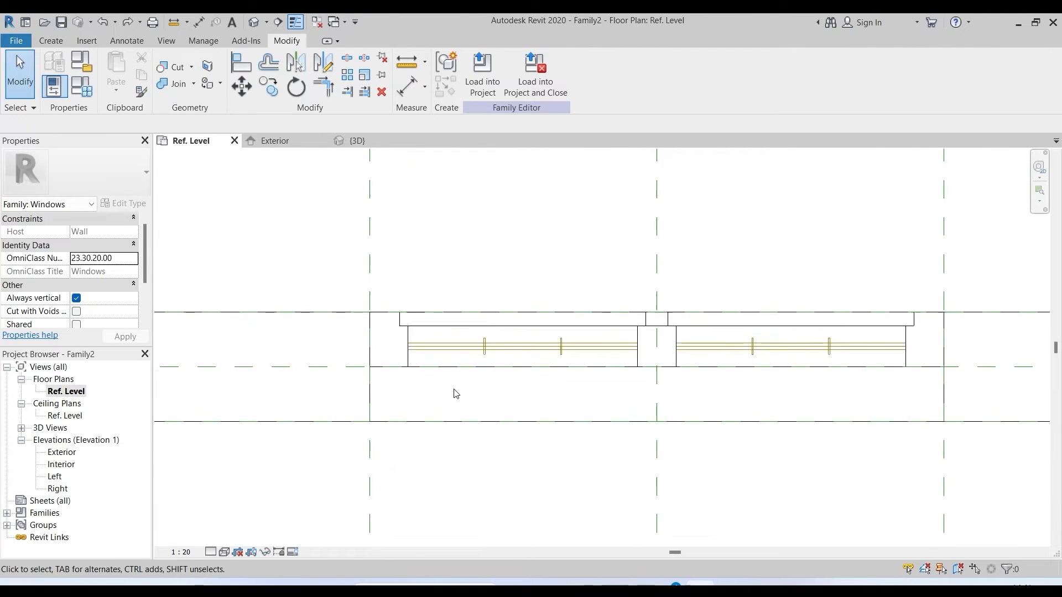
{"action": "scroll", "coordinate": [409, 366], "scroll_direction": "down", "scroll_amount": 2}
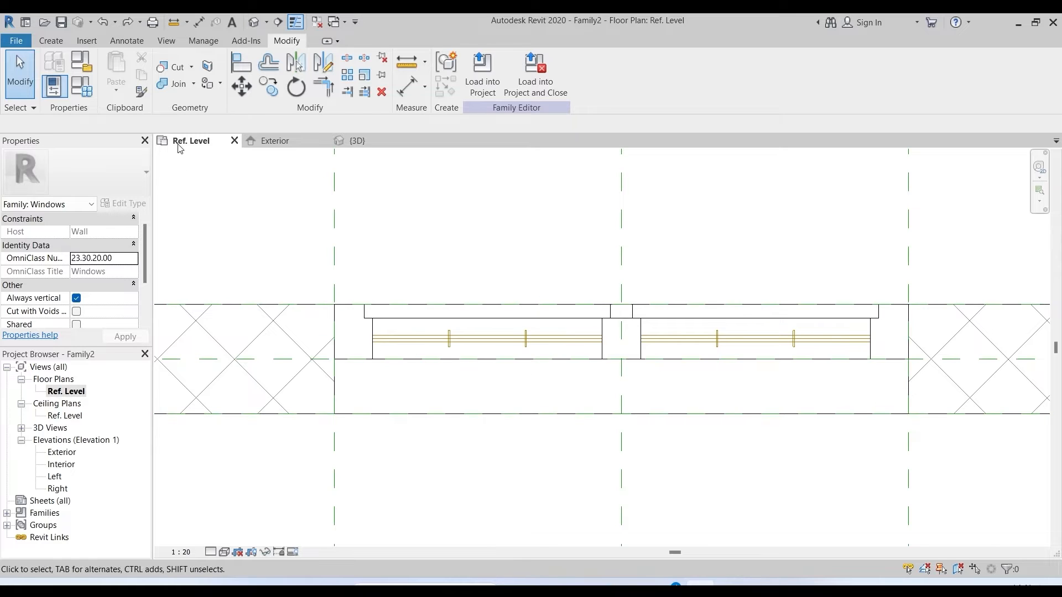
{"action": "left_click", "coordinate": [51, 41]}
{"action": "left_click", "coordinate": [780, 69]}
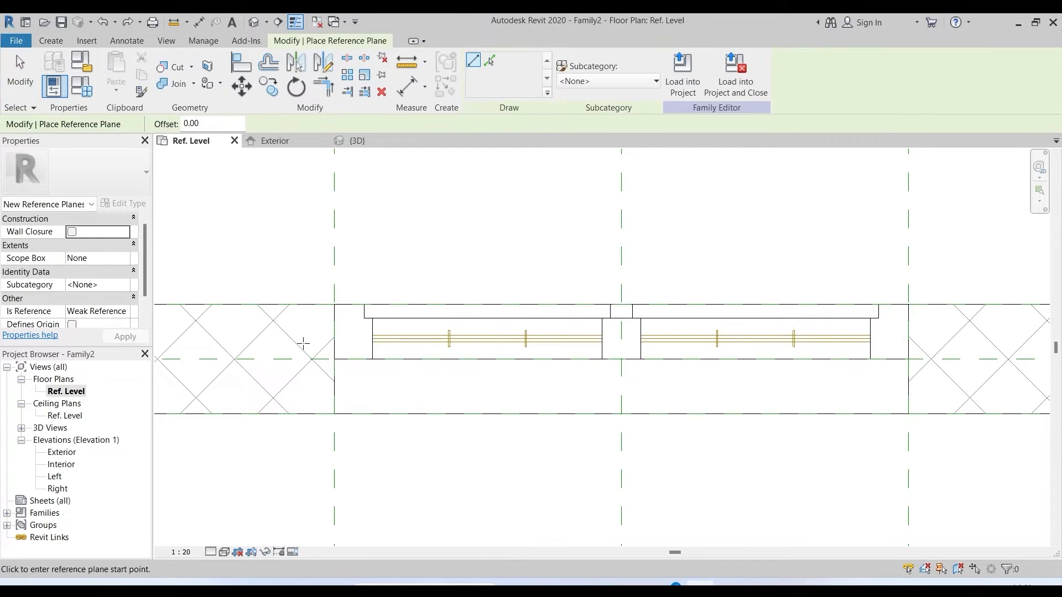
{"action": "left_click", "coordinate": [334, 359]}
{"action": "scroll", "coordinate": [357, 369], "scroll_direction": "down", "scroll_amount": 4}
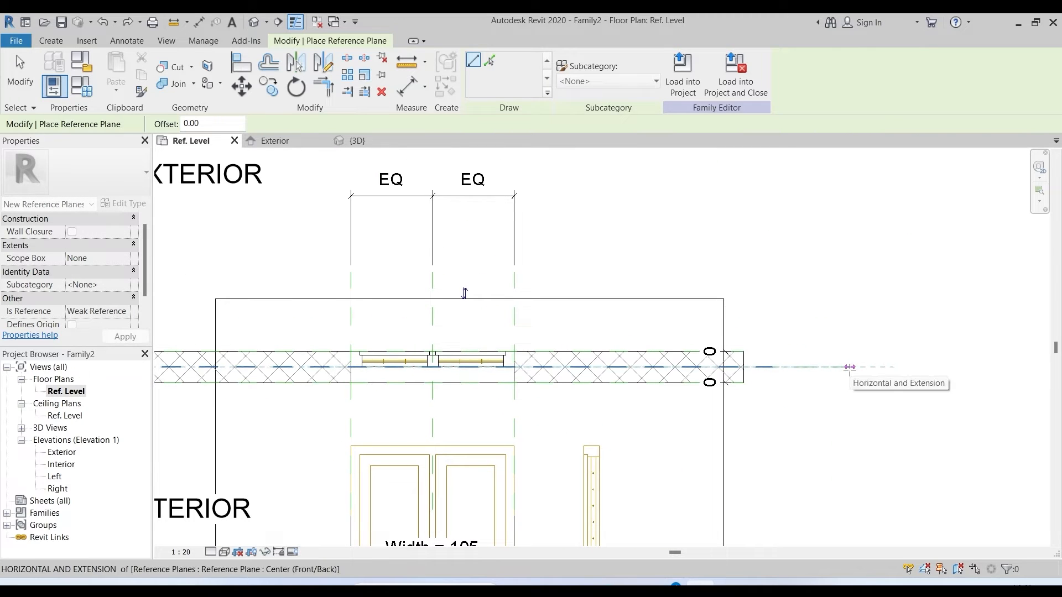
{"action": "left_click", "coordinate": [862, 367]}
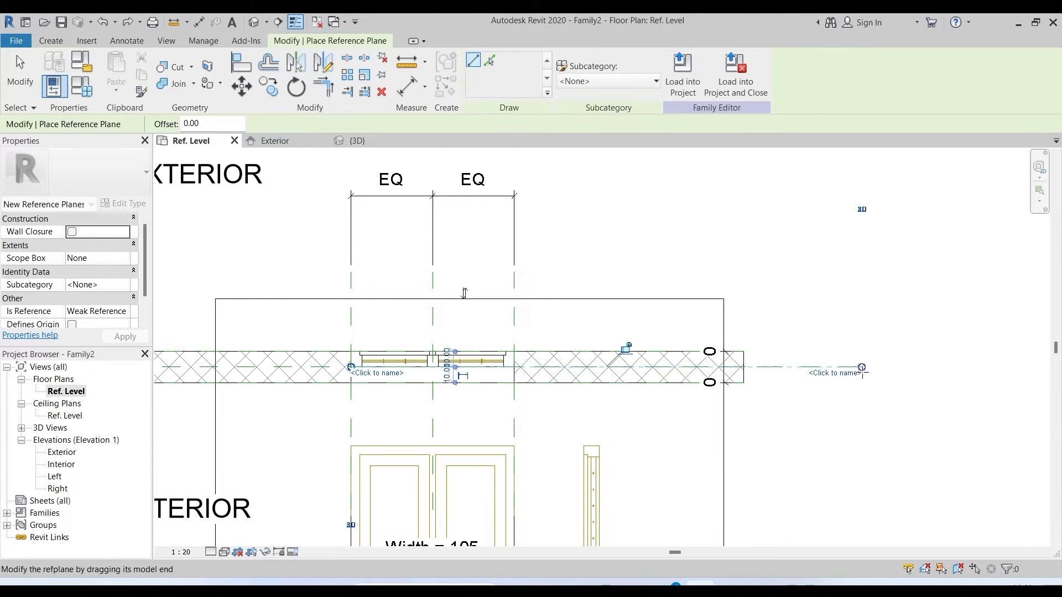
{"action": "key", "text": "Escape"}
- Name the new reference plane Frame Inside
{"action": "left_click", "coordinate": [846, 373]}
{"action": "type", "text": "Frame Inside"}
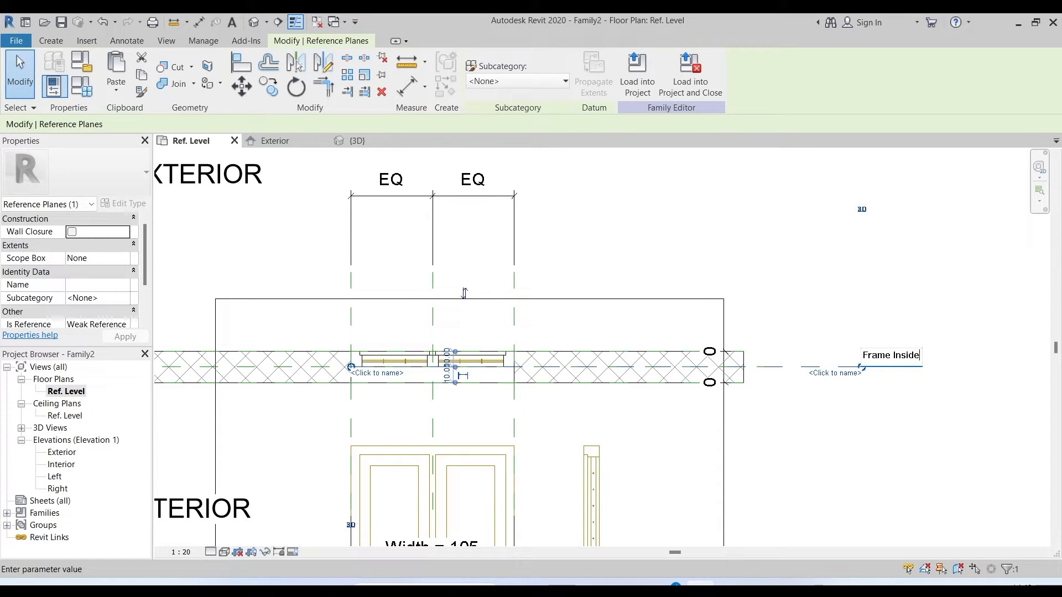
{"action": "left_click", "coordinate": [950, 432]}
- Align the frame sweep's inner face to the Frame Inside reference plane and lock the alignment
{"action": "scroll", "coordinate": [449, 365], "scroll_direction": "up", "scroll_amount": 4}
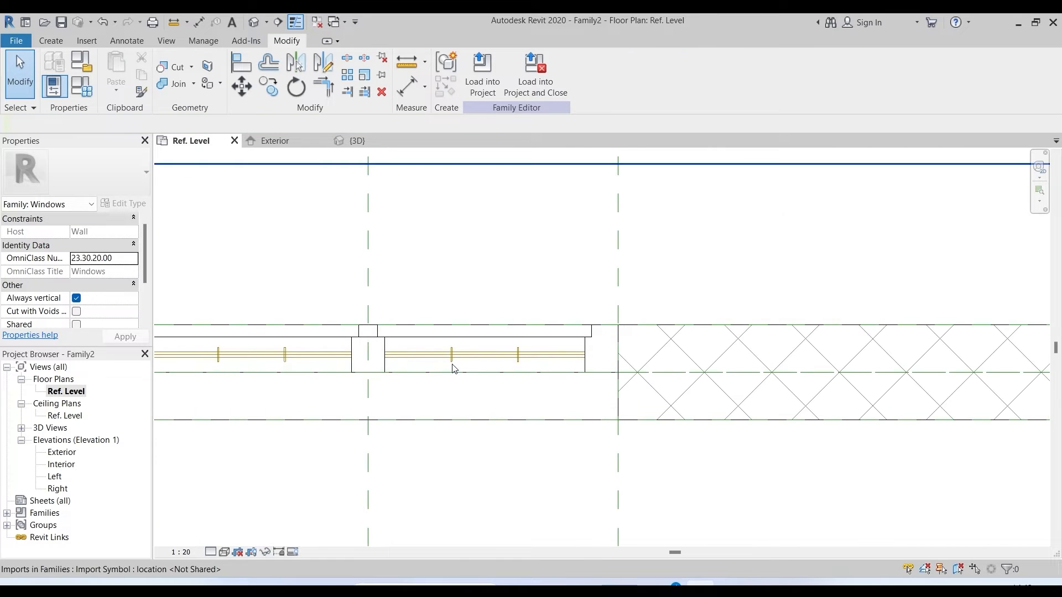
{"action": "left_click", "coordinate": [243, 69]}
{"action": "scroll", "coordinate": [220, 304], "scroll_direction": "down", "scroll_amount": 3}
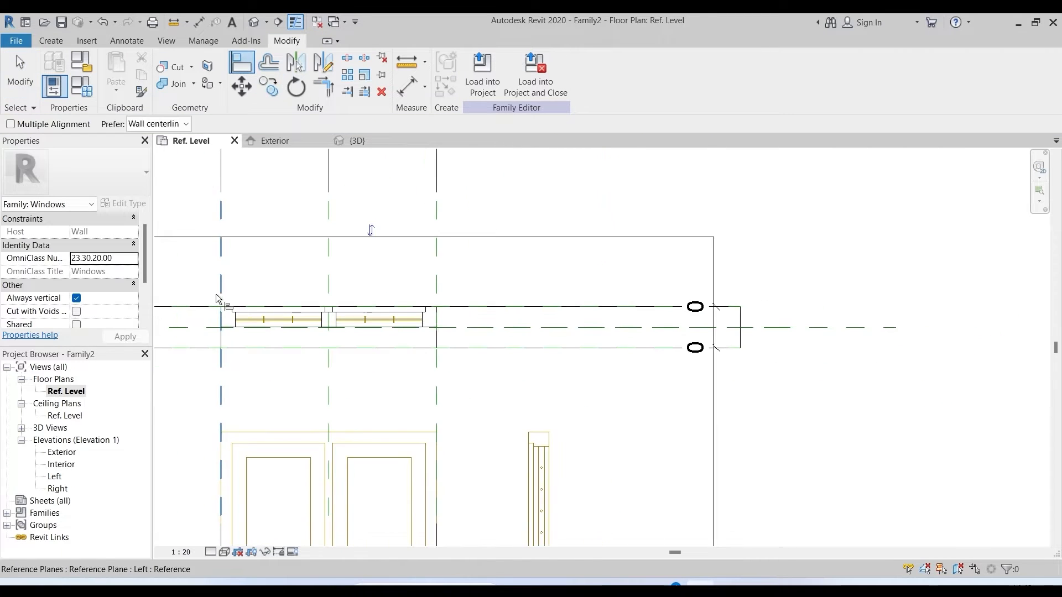
{"action": "left_click", "coordinate": [887, 330]}
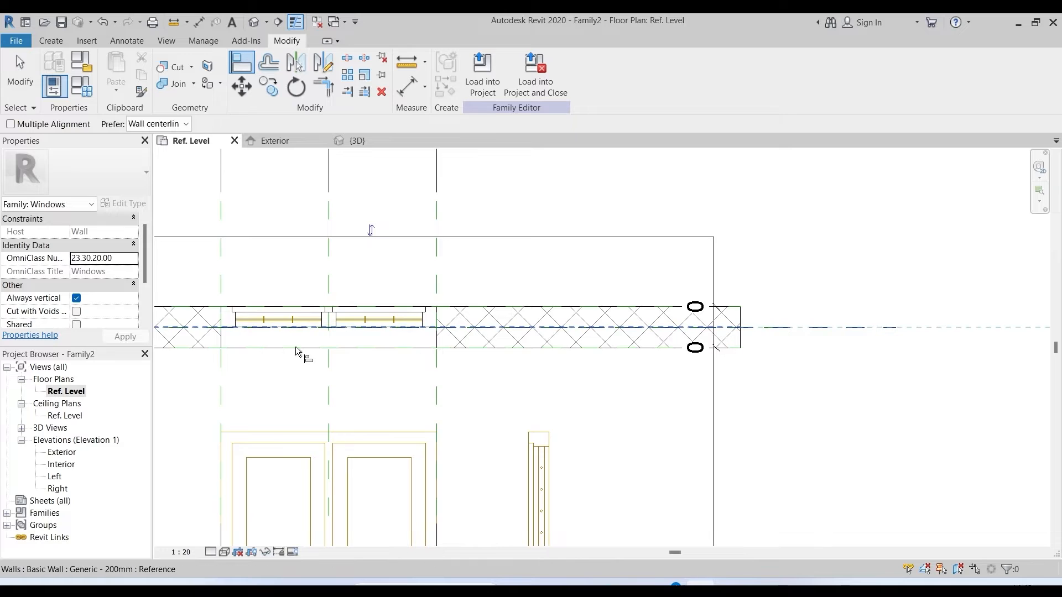
{"action": "scroll", "coordinate": [227, 348], "scroll_direction": "up", "scroll_amount": 4}
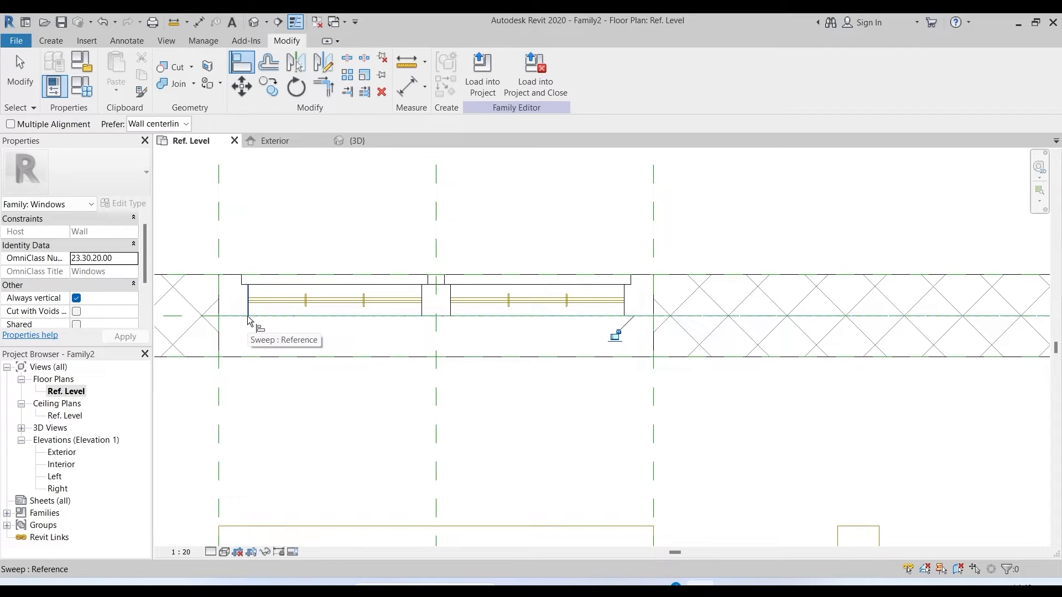
{"action": "left_click", "coordinate": [617, 336]}
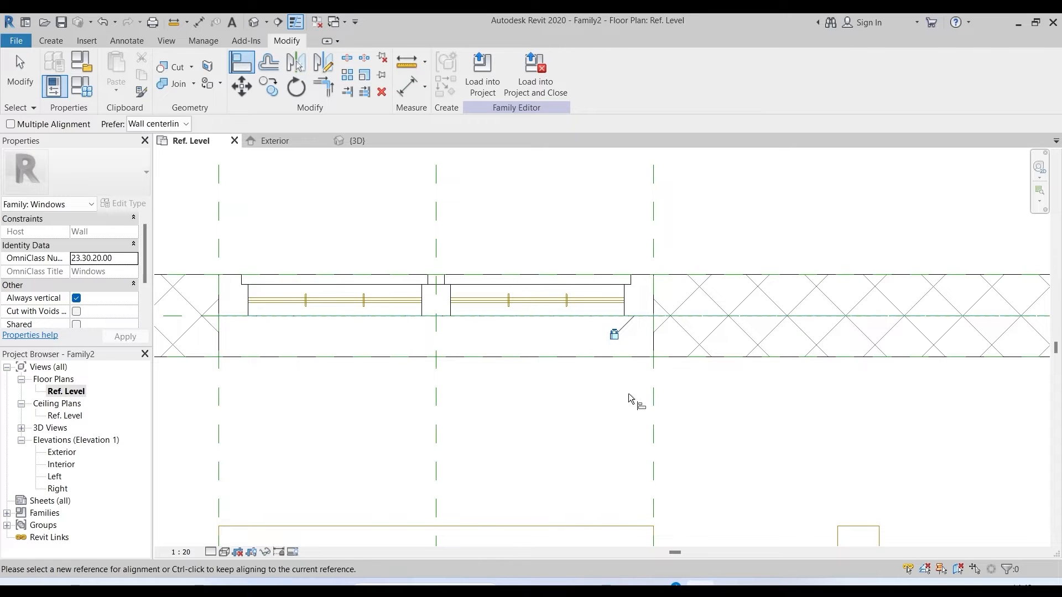
{"action": "key", "text": "Escape"}
- Align the center mullion extrusion's inner face to the Frame Inside reference plane and lock the alignment
{"action": "scroll", "coordinate": [287, 346], "scroll_direction": "down", "scroll_amount": 3}
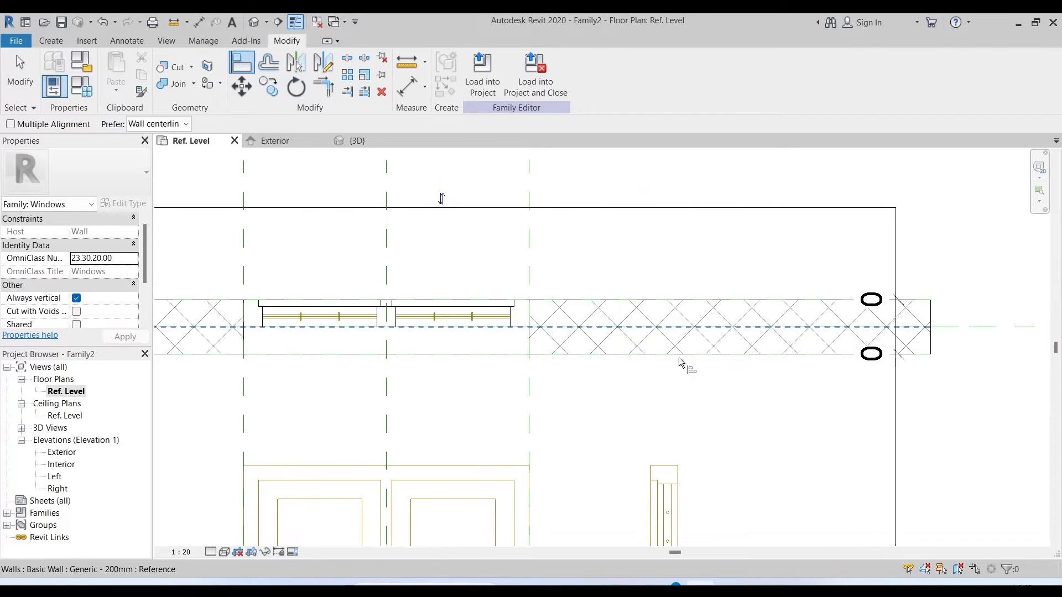
{"action": "scroll", "coordinate": [374, 365], "scroll_direction": "down", "scroll_amount": 2}
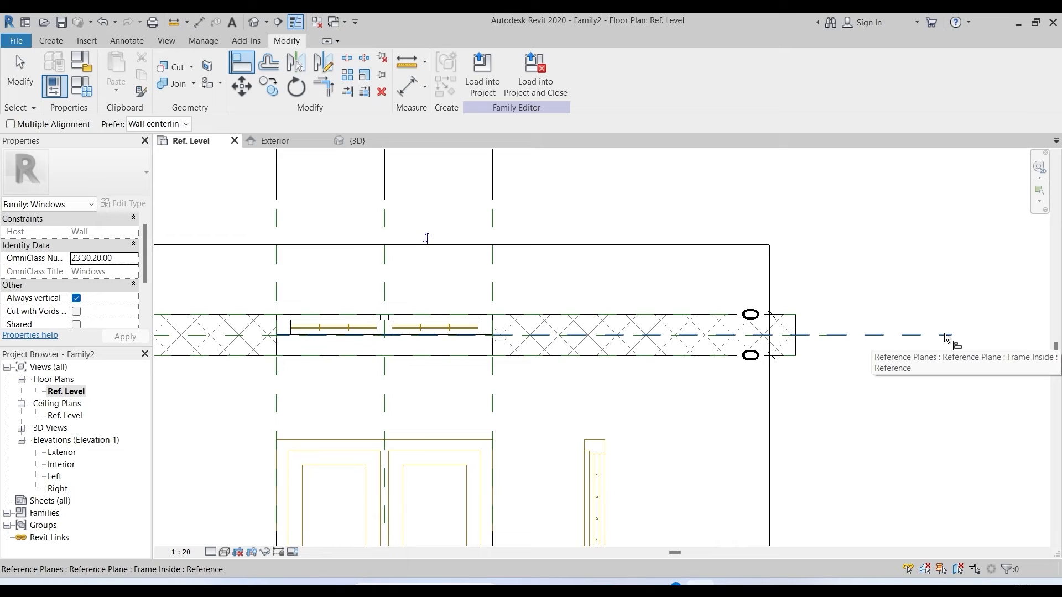
{"action": "scroll", "coordinate": [376, 339], "scroll_direction": "up", "scroll_amount": 5}
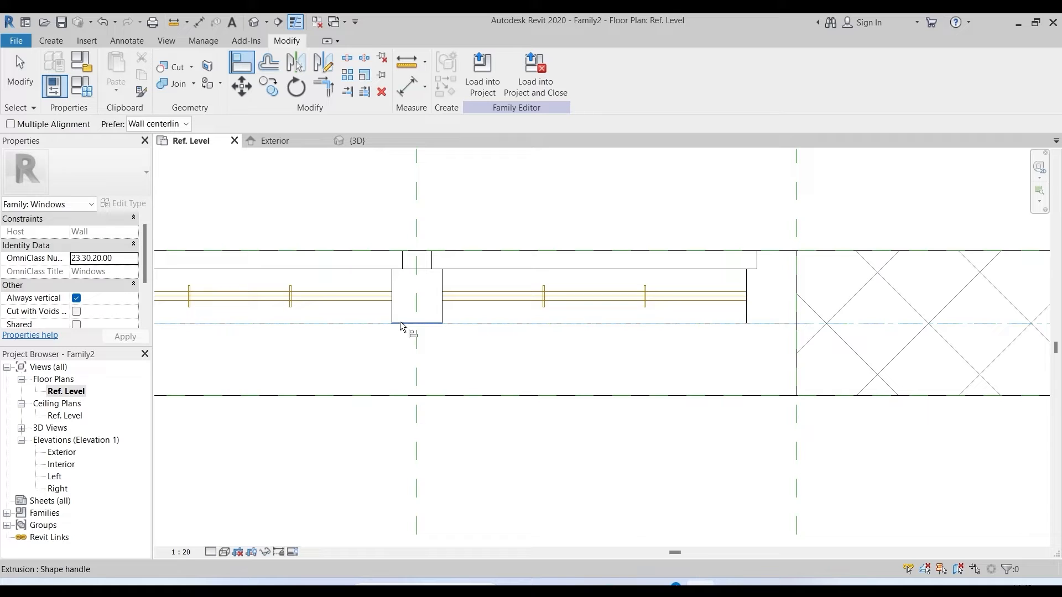
{"action": "left_click", "coordinate": [401, 323]}
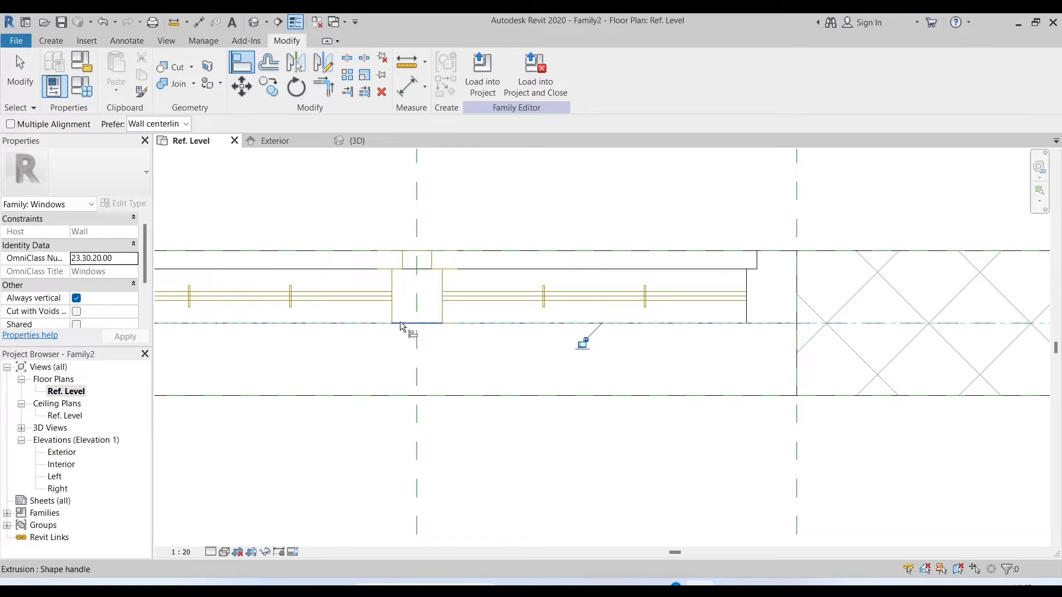
{"action": "left_click", "coordinate": [583, 343]}
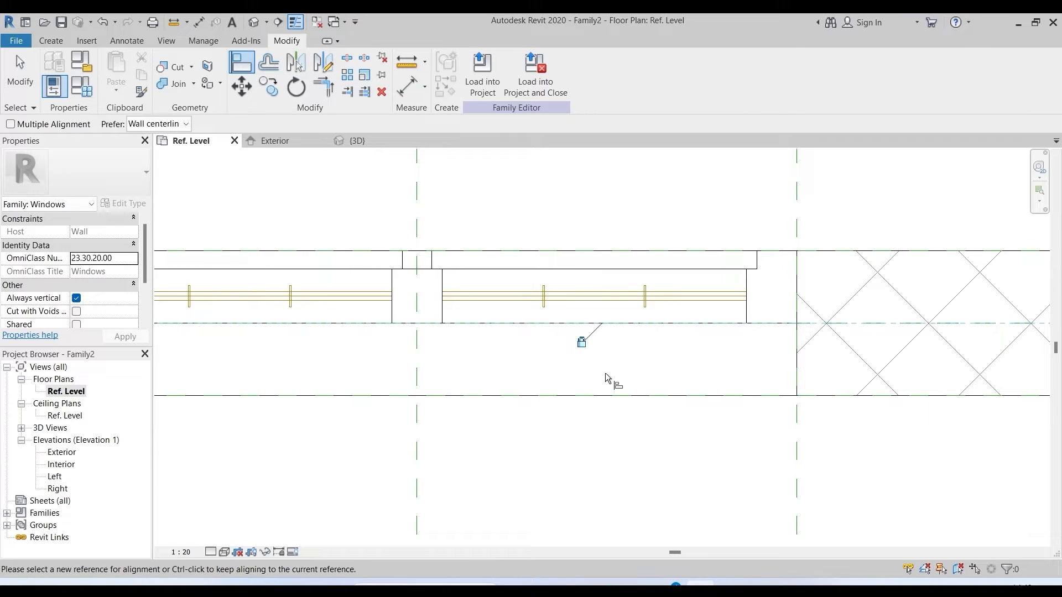
{"action": "key", "text": "Escape"}
{"action": "key", "text": "Escape"}
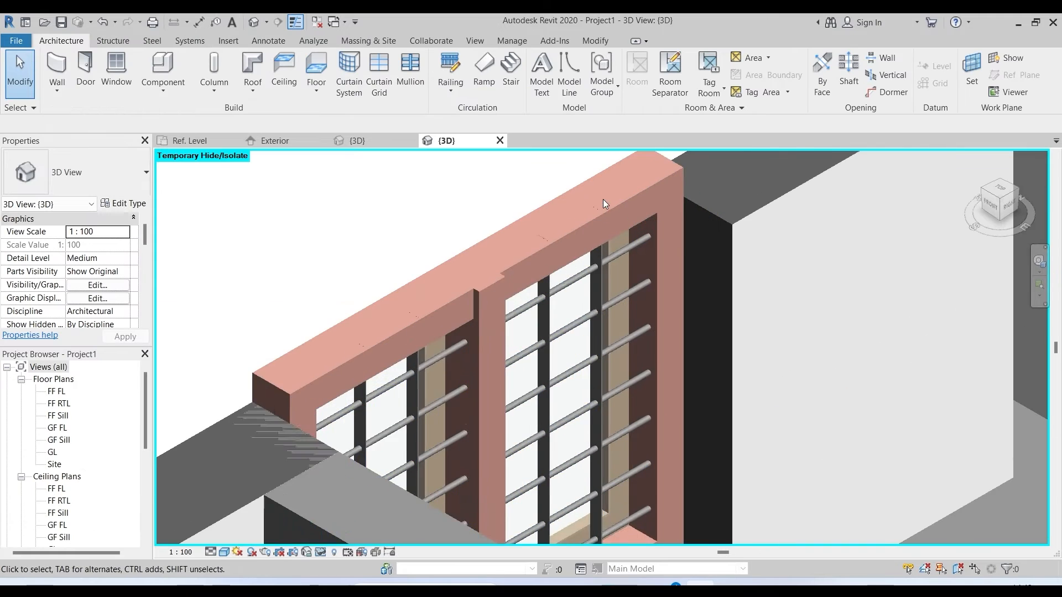
- Examine the head of the completed window in Project1's 3D view, close that view and return to the family's floor plan
{"action": "scroll", "coordinate": [601, 200], "scroll_direction": "up", "scroll_amount": 3}
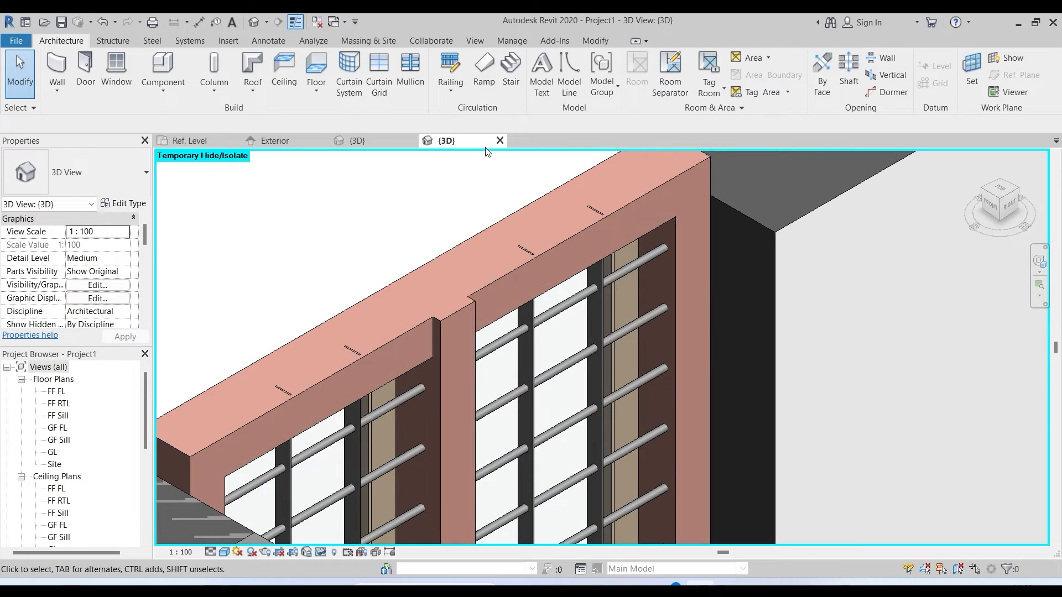
{"action": "left_click", "coordinate": [499, 141]}
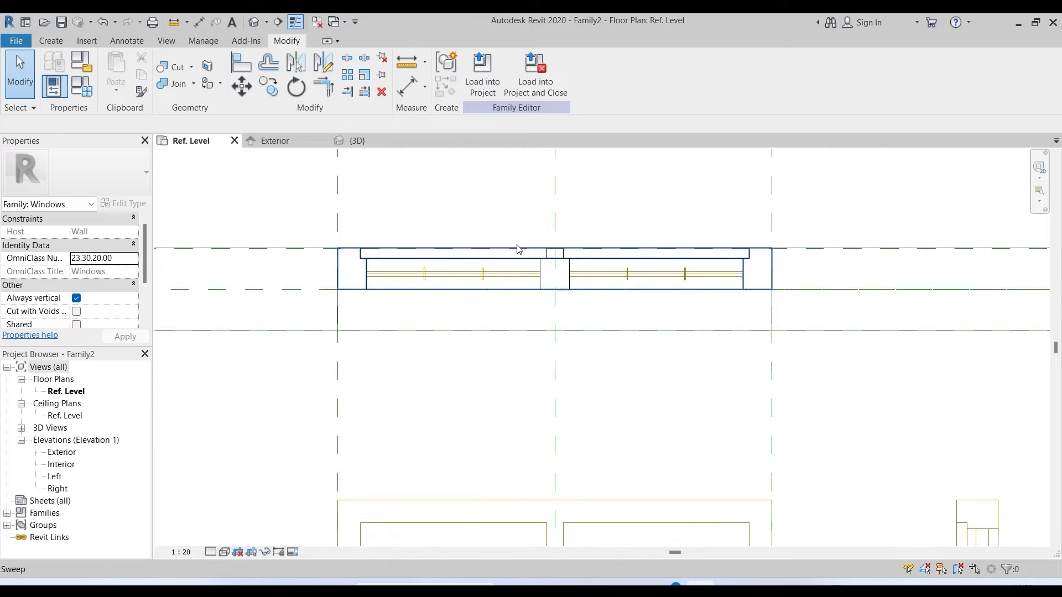
{"action": "scroll", "coordinate": [518, 247], "scroll_direction": "up", "scroll_amount": 1}
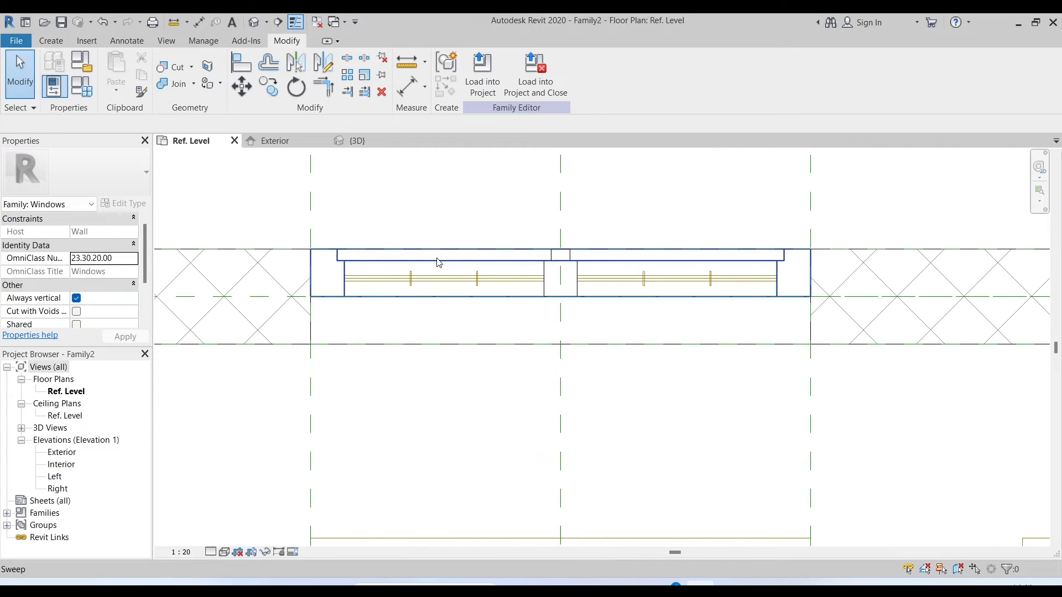
- Import w2.dwg into the Exterior elevation in centimeters, positioned Auto - Origin to Origin and placed at Ref. Level
{"action": "double_click", "coordinate": [61, 453]}
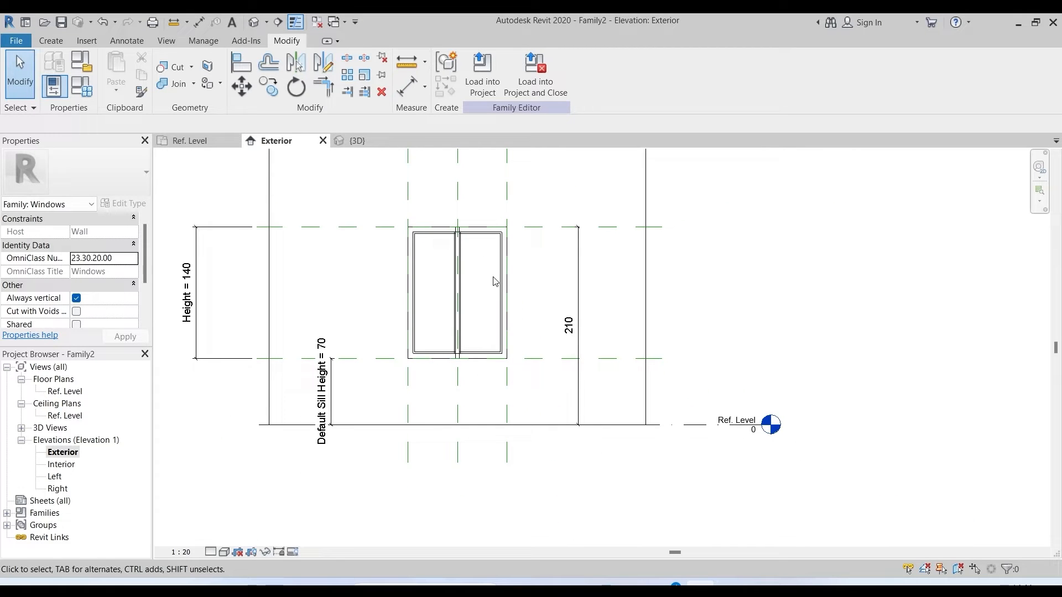
{"action": "left_click", "coordinate": [89, 42]}
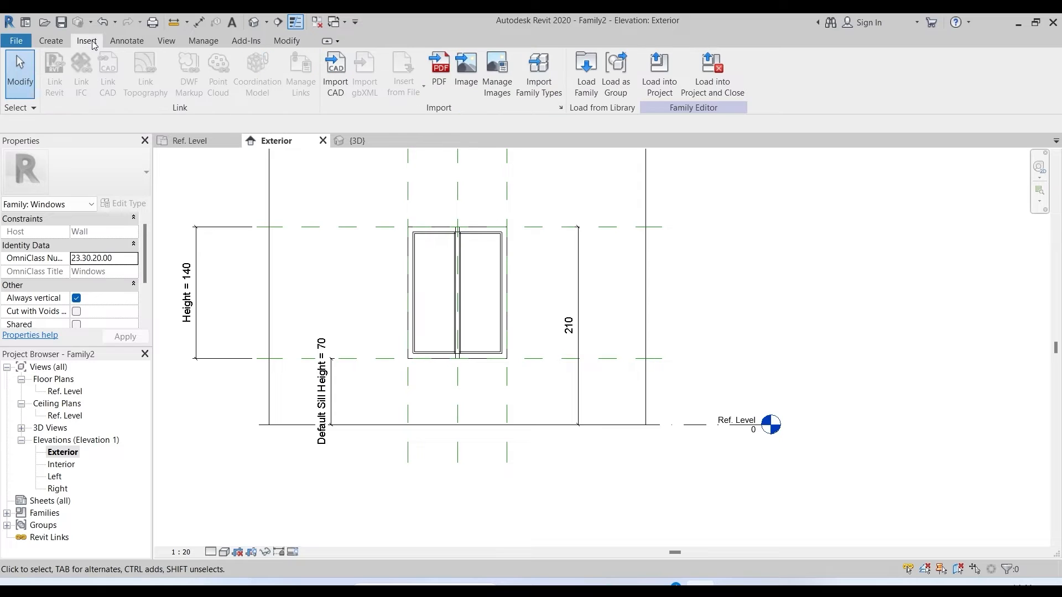
{"action": "left_click", "coordinate": [342, 71]}
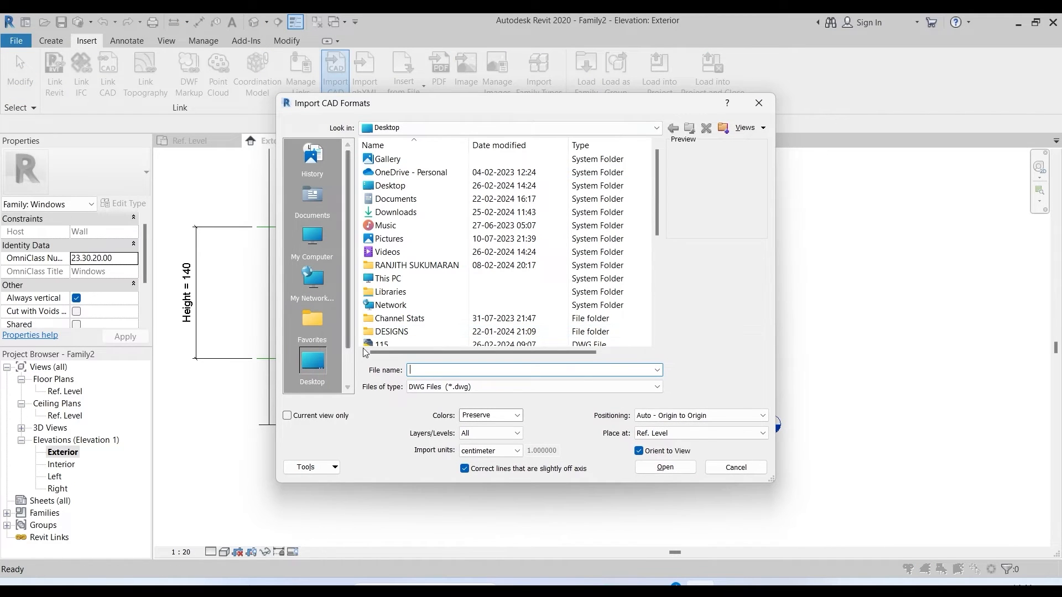
{"action": "scroll", "coordinate": [432, 331], "scroll_direction": "down", "scroll_amount": 2}
{"action": "left_click", "coordinate": [380, 319]}
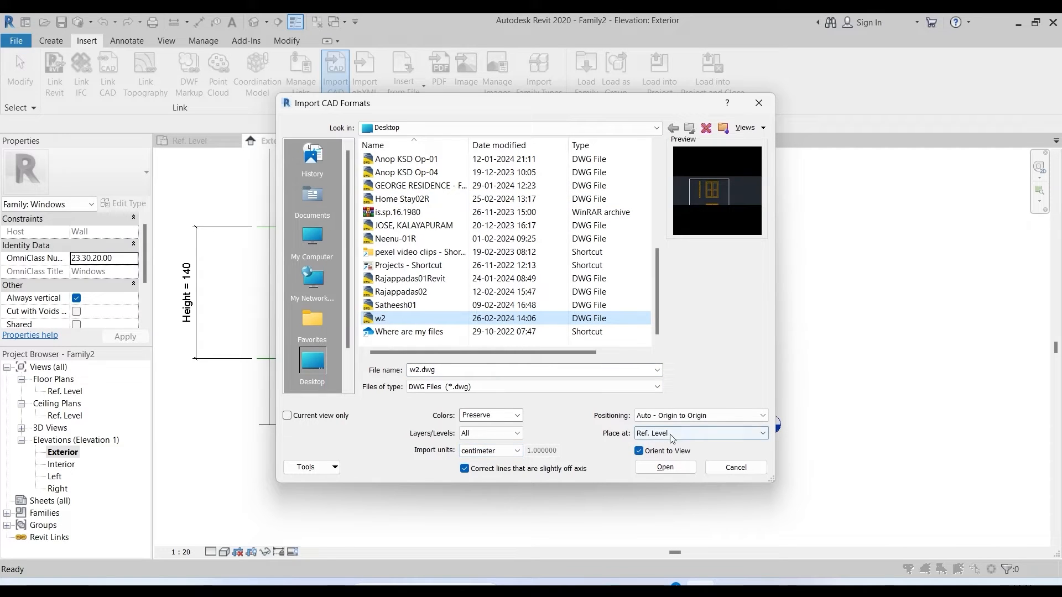
{"action": "left_click", "coordinate": [666, 468]}
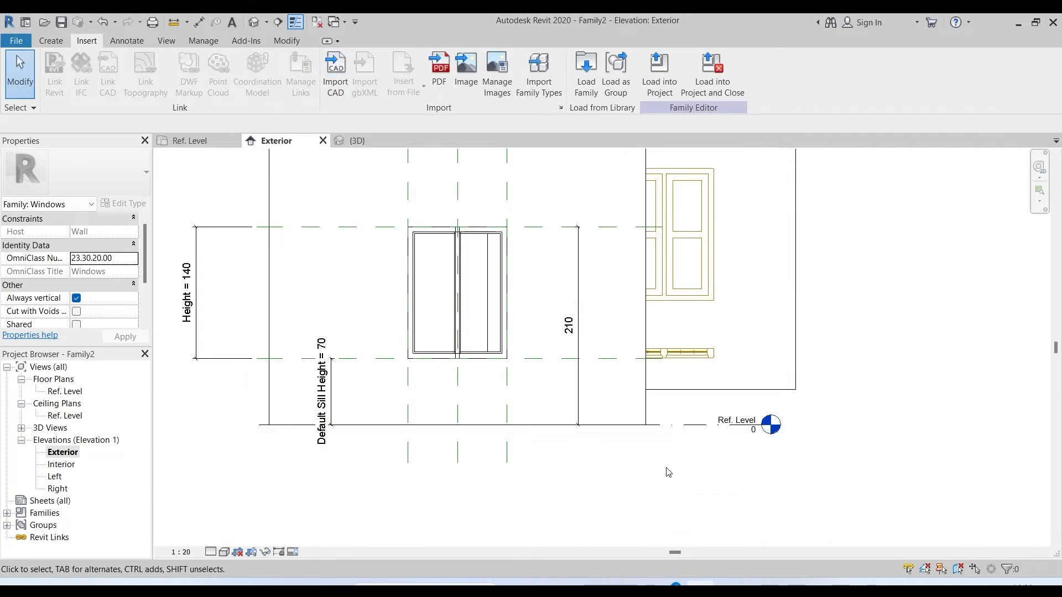
- Move the imported w2.dwg drawing horizontally about 400 cm so it sits clear of the host wall
{"action": "scroll", "coordinate": [730, 232], "scroll_direction": "down", "scroll_amount": 1}
{"action": "middle_click_drag", "start_coordinate": [731, 233], "coordinate": [453, 307]}
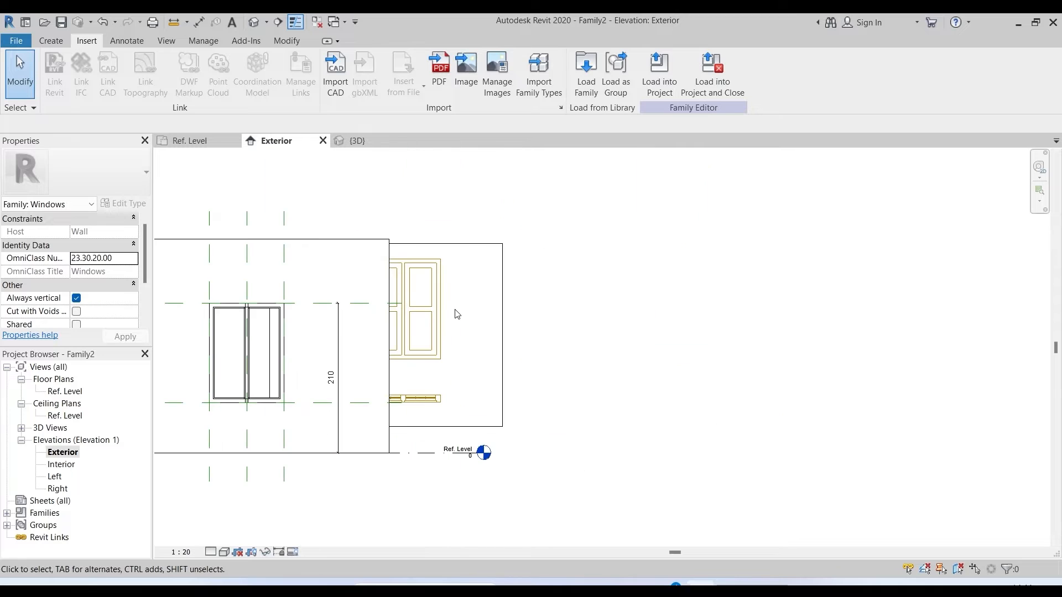
{"action": "left_click", "coordinate": [449, 247]}
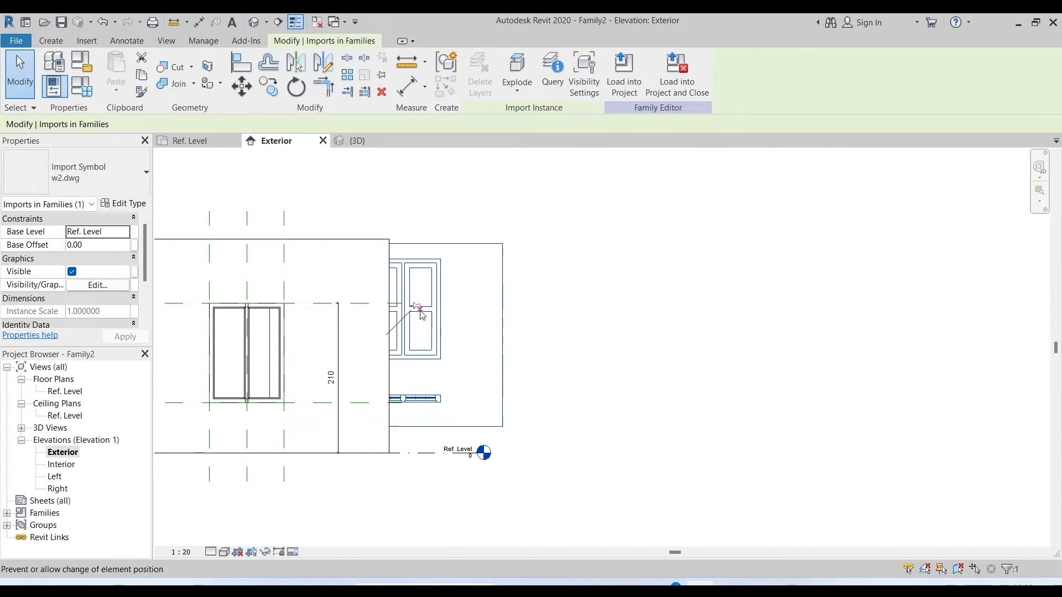
{"action": "key", "text": "m"}
{"action": "key", "text": "v"}
{"action": "left_click", "coordinate": [503, 243]}
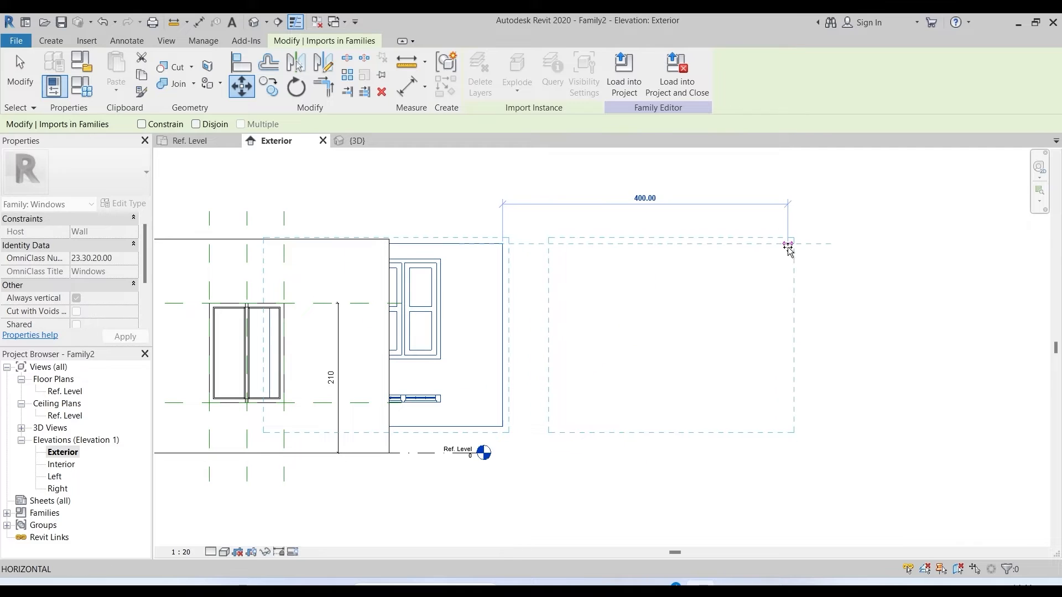
{"action": "left_click", "coordinate": [791, 245]}
{"action": "key", "text": "Escape"}
- Move w2.dwg so the upper-left corner of its window elevation meets the upper-left corner of the window opening
{"action": "scroll", "coordinate": [757, 224], "scroll_direction": "up", "scroll_amount": 3}
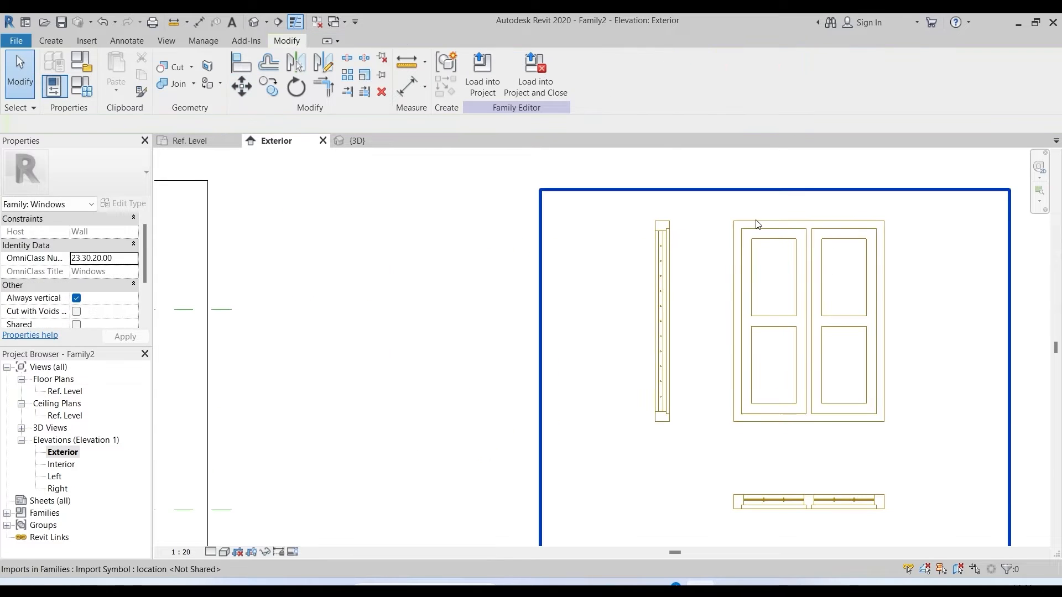
{"action": "left_click", "coordinate": [748, 233]}
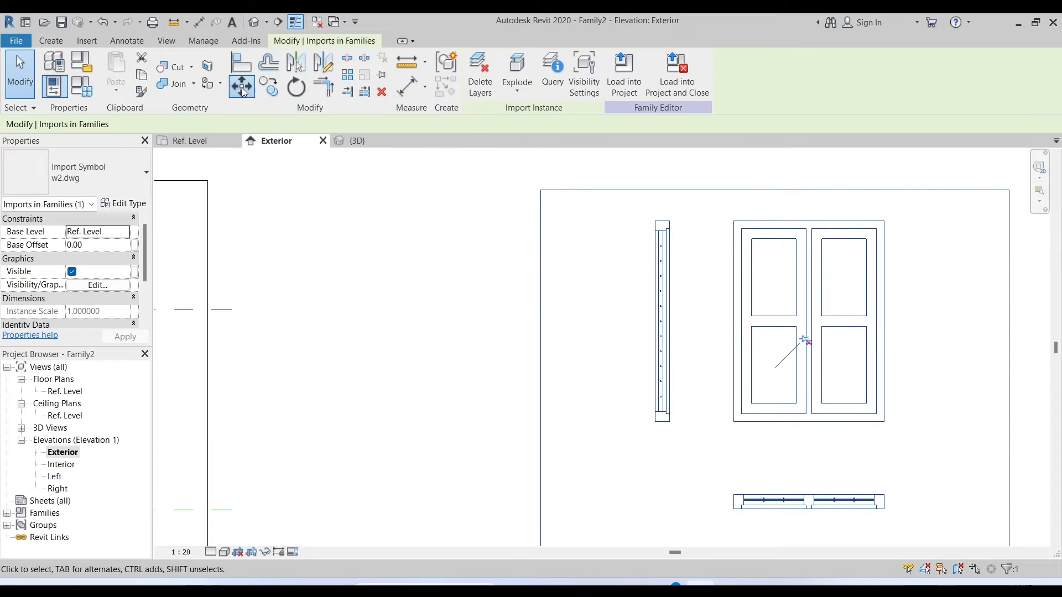
{"action": "key", "text": "m"}
{"action": "key", "text": "v"}
{"action": "left_click", "coordinate": [738, 221]}
{"action": "scroll", "coordinate": [871, 270], "scroll_direction": "down", "scroll_amount": 3}
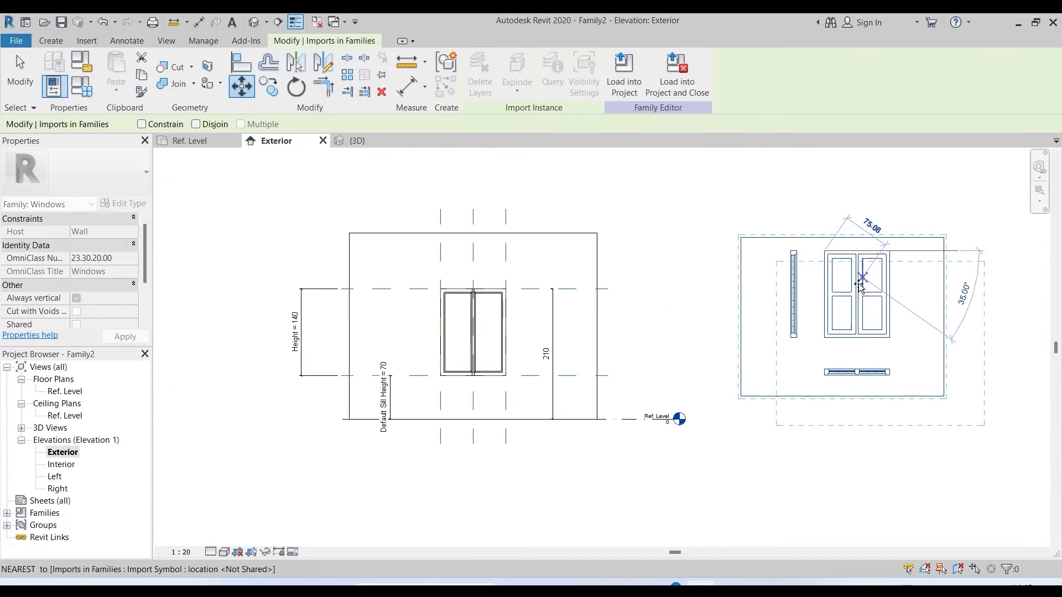
{"action": "scroll", "coordinate": [473, 302], "scroll_direction": "up", "scroll_amount": 4}
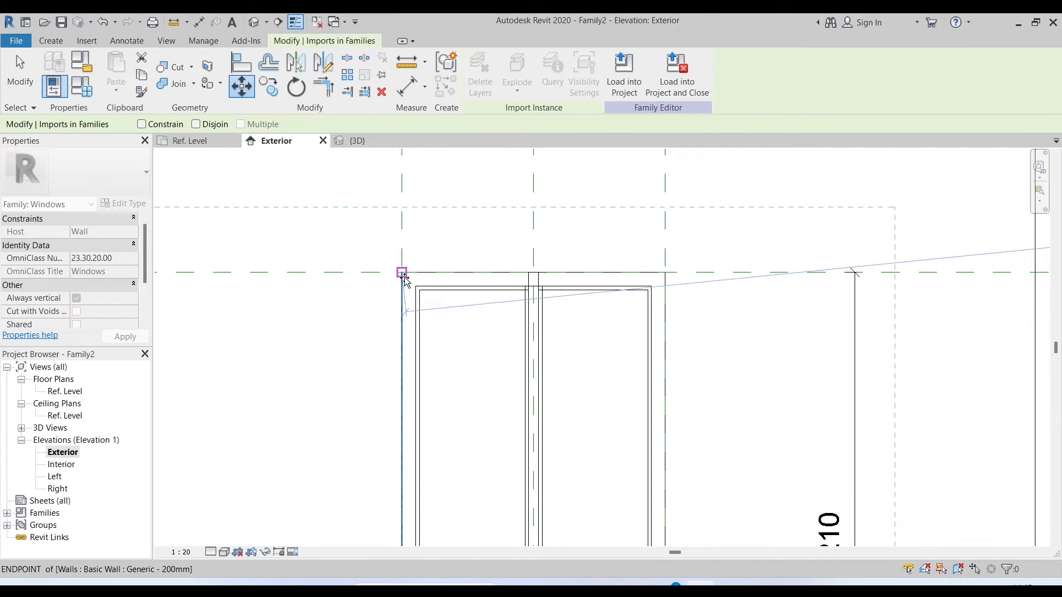
{"action": "left_click", "coordinate": [404, 277]}
{"action": "scroll", "coordinate": [564, 332], "scroll_direction": "up", "scroll_amount": 3}
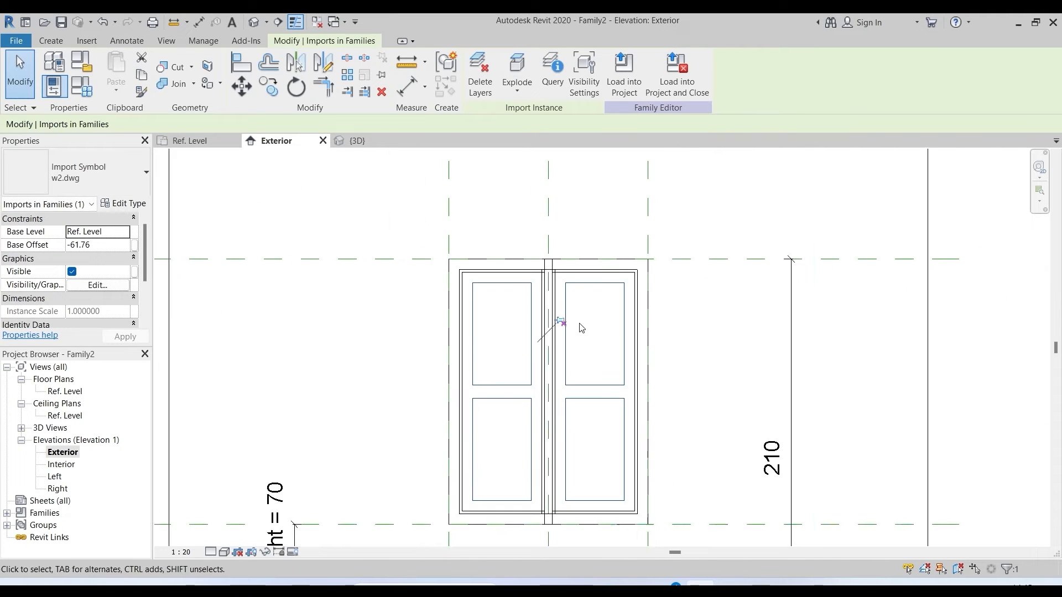
{"action": "left_click", "coordinate": [865, 290]}
- Join the geometry of the window frame sweep with the center mullion extrusion
{"action": "scroll", "coordinate": [727, 256], "scroll_direction": "down", "scroll_amount": 2}
{"action": "scroll", "coordinate": [735, 256], "scroll_direction": "down", "scroll_amount": 1}
{"action": "scroll", "coordinate": [631, 280], "scroll_direction": "up", "scroll_amount": 4}
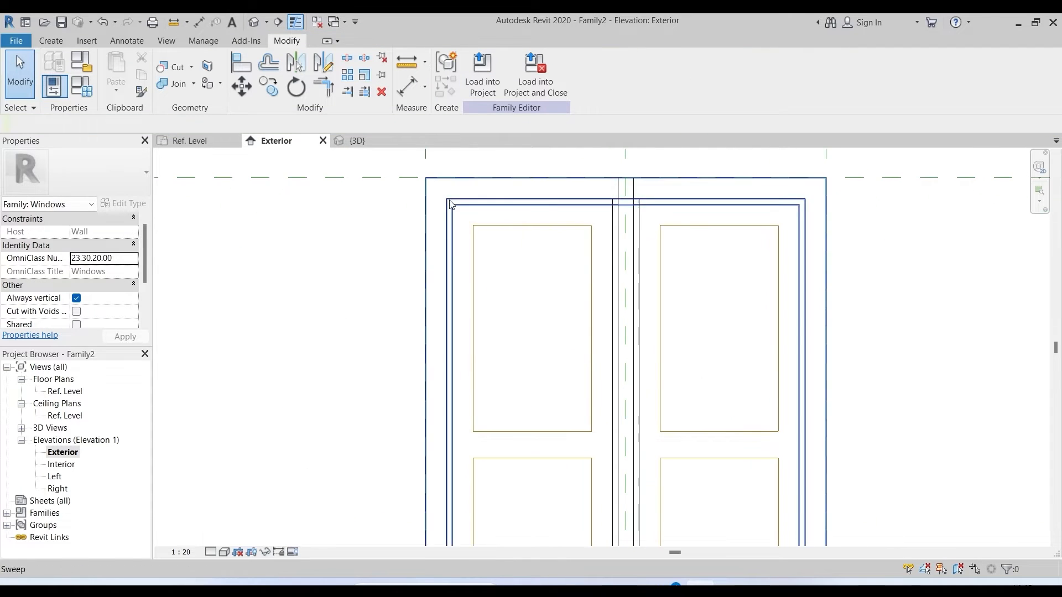
{"action": "scroll", "coordinate": [612, 418], "scroll_direction": "down", "scroll_amount": 4}
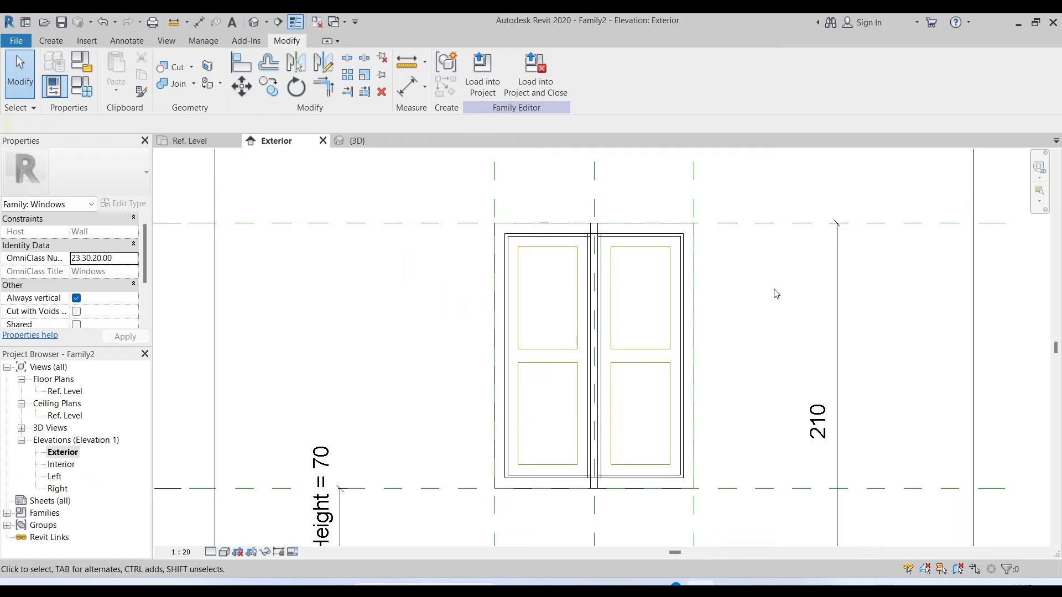
{"action": "scroll", "coordinate": [692, 245], "scroll_direction": "up", "scroll_amount": 3}
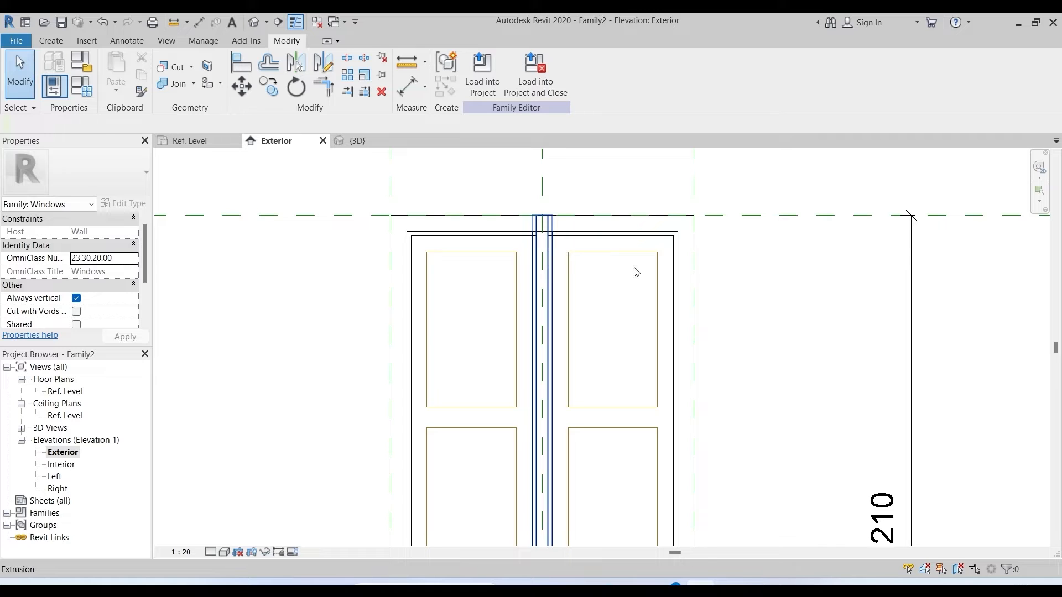
{"action": "left_click", "coordinate": [176, 83]}
{"action": "left_click", "coordinate": [479, 221]}
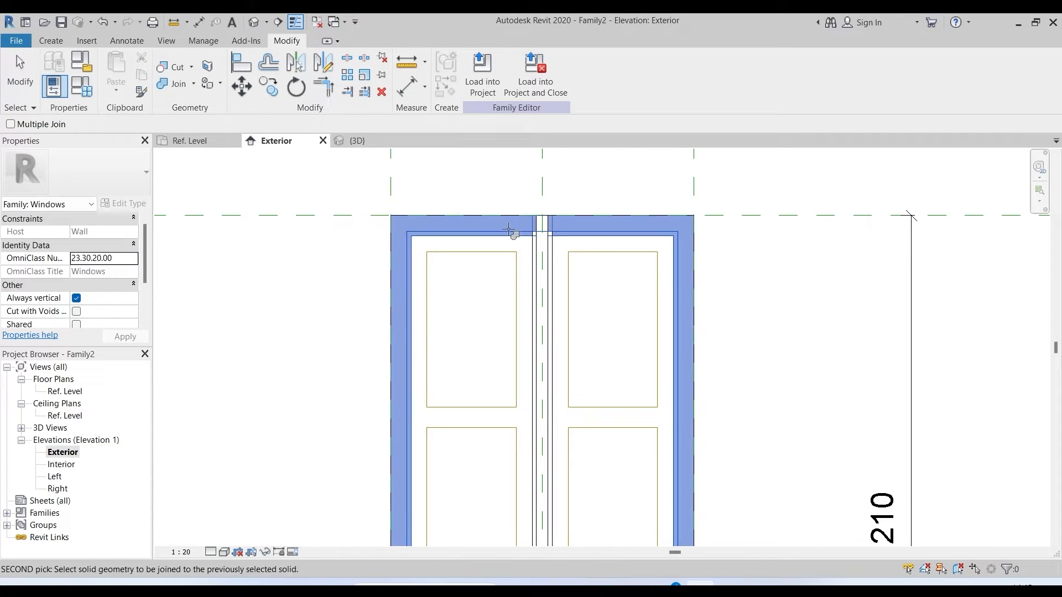
{"action": "left_click", "coordinate": [539, 254]}
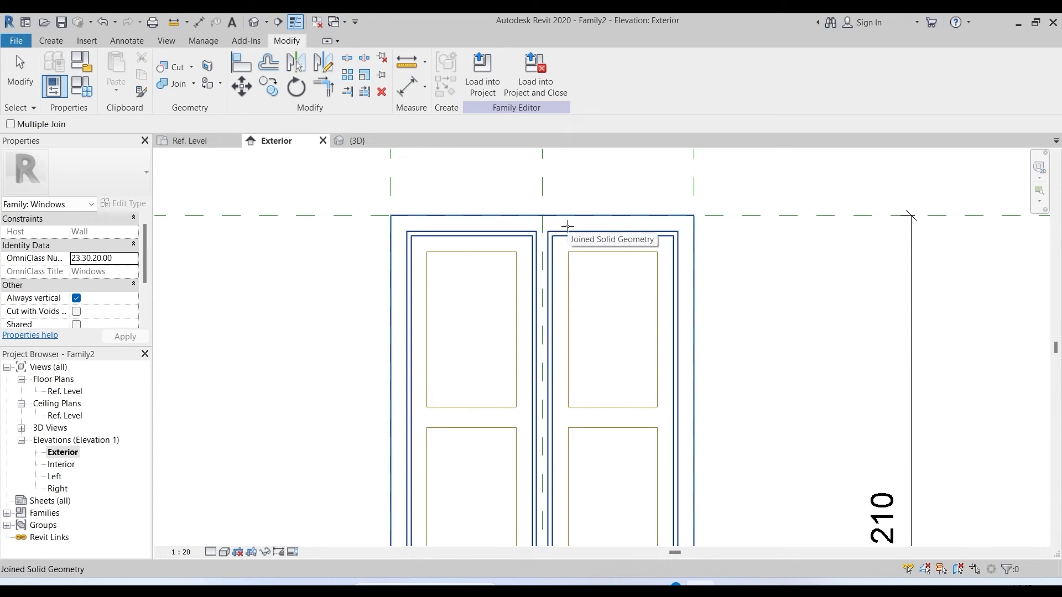
{"action": "key", "text": "Escape"}
{"action": "scroll", "coordinate": [491, 230], "scroll_direction": "down", "scroll_amount": 1}
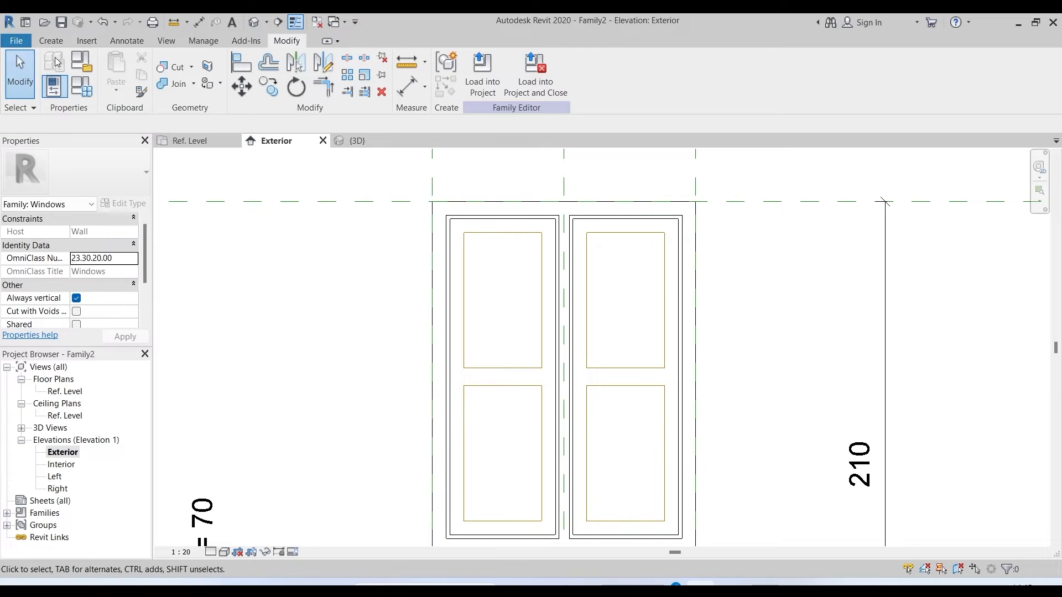
- Start an extrusion and sketch a rectangle along the inner edge of the frame around the left window panel
{"action": "left_click", "coordinate": [51, 41]}
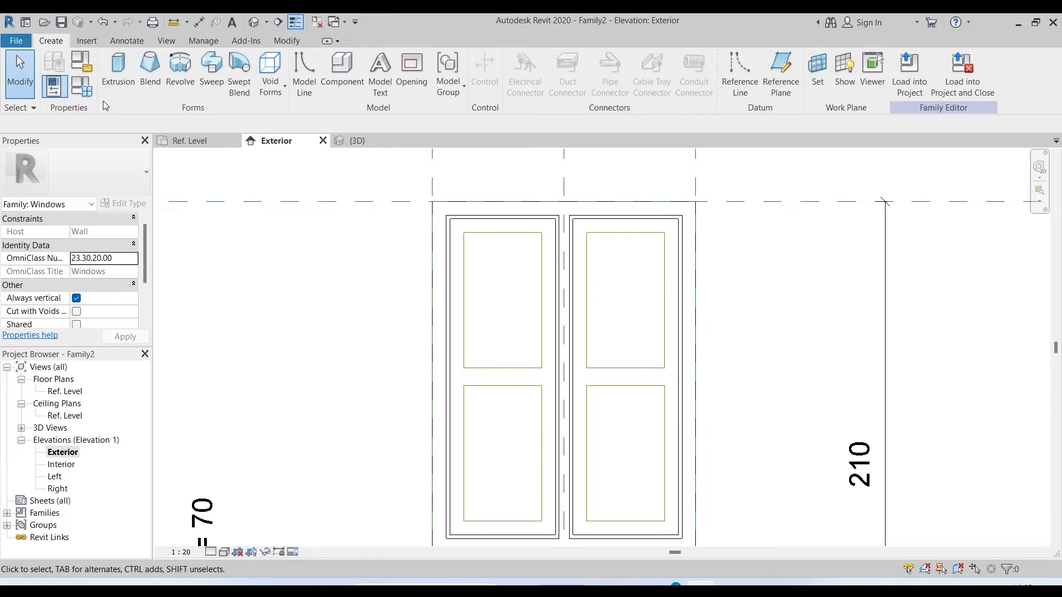
{"action": "left_click", "coordinate": [118, 72]}
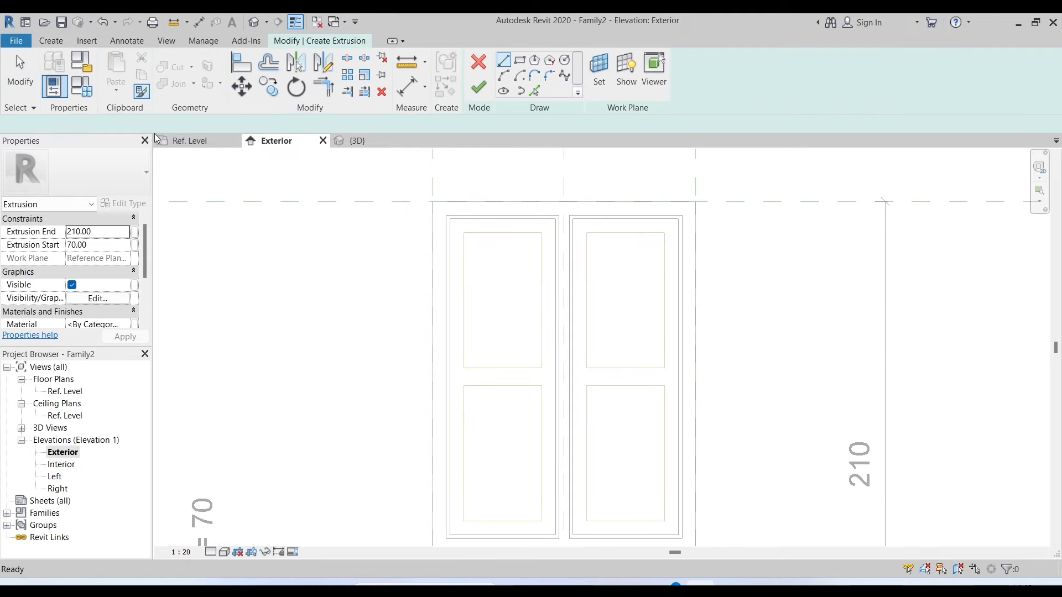
{"action": "left_click", "coordinate": [519, 60]}
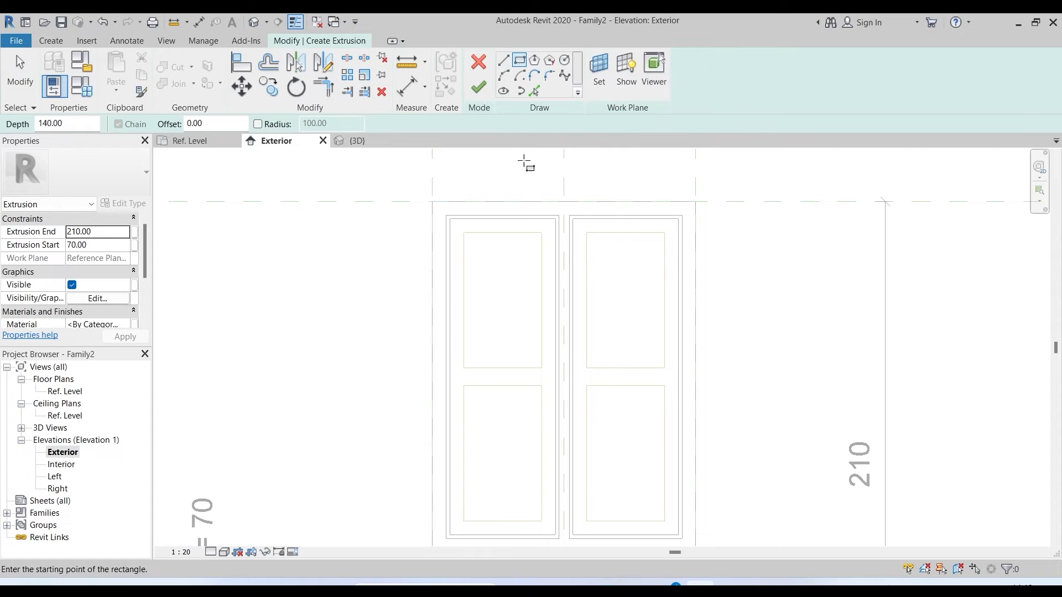
{"action": "scroll", "coordinate": [446, 217], "scroll_direction": "up", "scroll_amount": 2}
{"action": "left_click", "coordinate": [445, 214]}
{"action": "scroll", "coordinate": [501, 209], "scroll_direction": "up", "scroll_amount": 1}
{"action": "scroll", "coordinate": [501, 209], "scroll_direction": "down", "scroll_amount": 4}
{"action": "scroll", "coordinate": [567, 504], "scroll_direction": "up", "scroll_amount": 3}
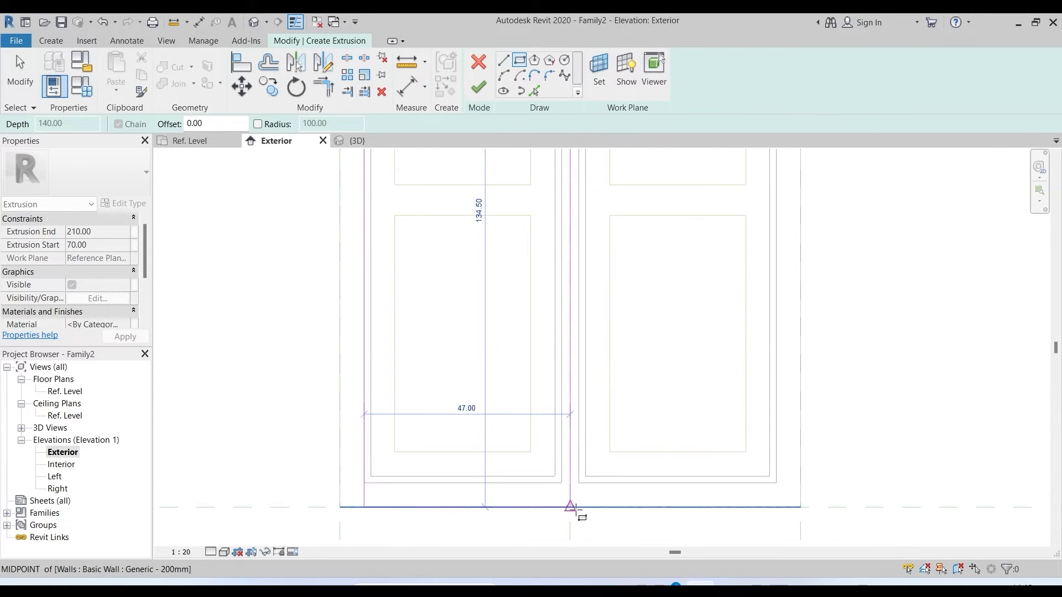
{"action": "left_click", "coordinate": [563, 492]}
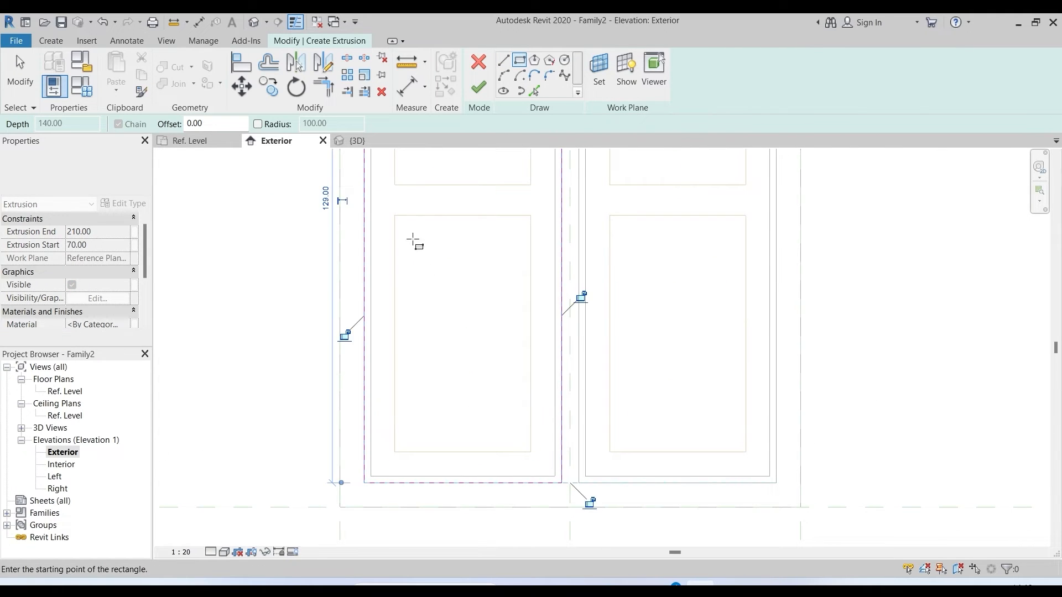
- Trace the left panel's upper and lower pane outlines from the imported drawing as 31 by 54 cm rectangles
{"action": "scroll", "coordinate": [415, 238], "scroll_direction": "down", "scroll_amount": 2}
{"action": "scroll", "coordinate": [467, 260], "scroll_direction": "down", "scroll_amount": 1}
{"action": "left_click", "coordinate": [443, 188]}
{"action": "scroll", "coordinate": [448, 188], "scroll_direction": "up", "scroll_amount": 1}
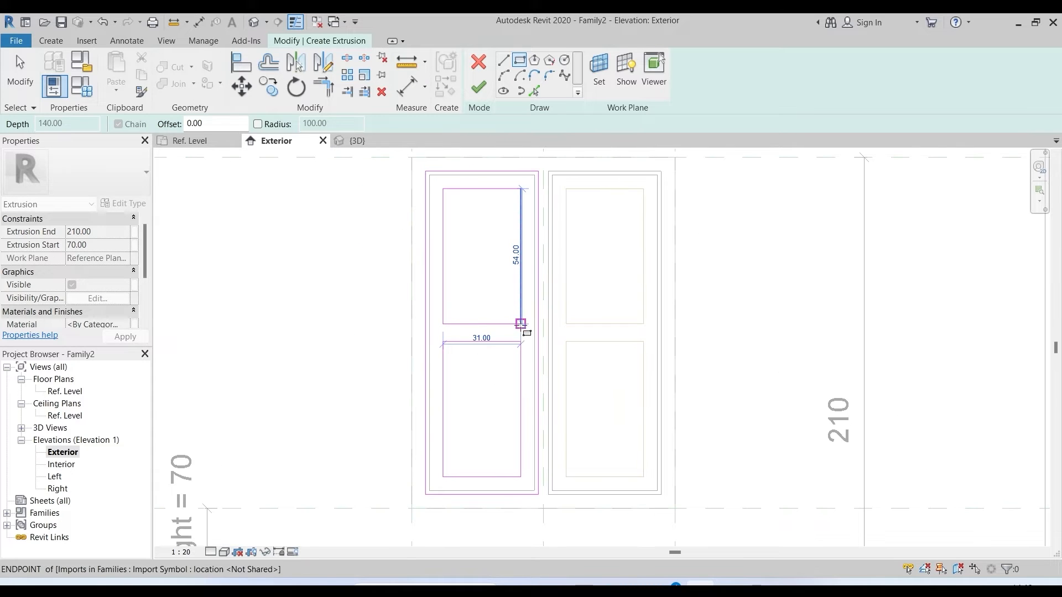
{"action": "left_click", "coordinate": [521, 323]}
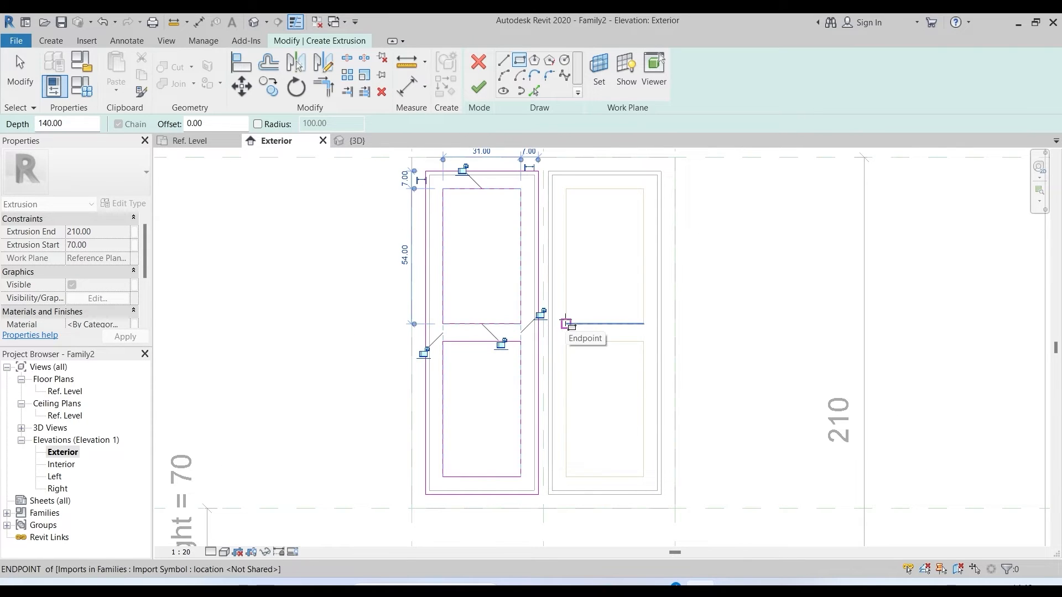
{"action": "key", "text": "Escape"}
{"action": "key", "text": "Escape"}
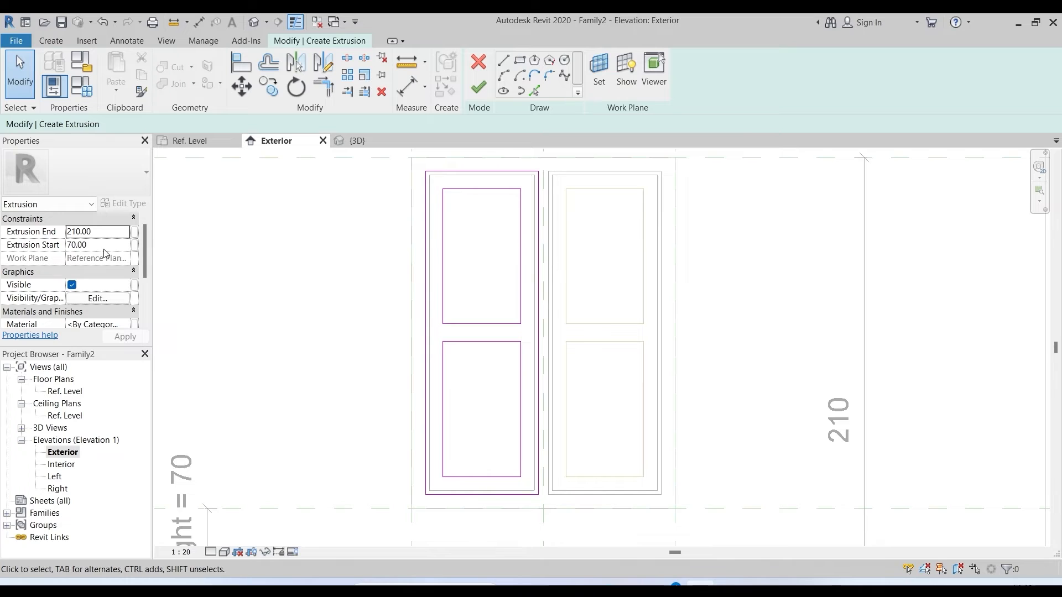
- Set the left panel's extrusion start to 0 and its end to 2.5 cm, and finish the extrusion
{"action": "scroll", "coordinate": [599, 280], "scroll_direction": "down", "scroll_amount": 2}
{"action": "scroll", "coordinate": [303, 371], "scroll_direction": "up", "scroll_amount": 1}
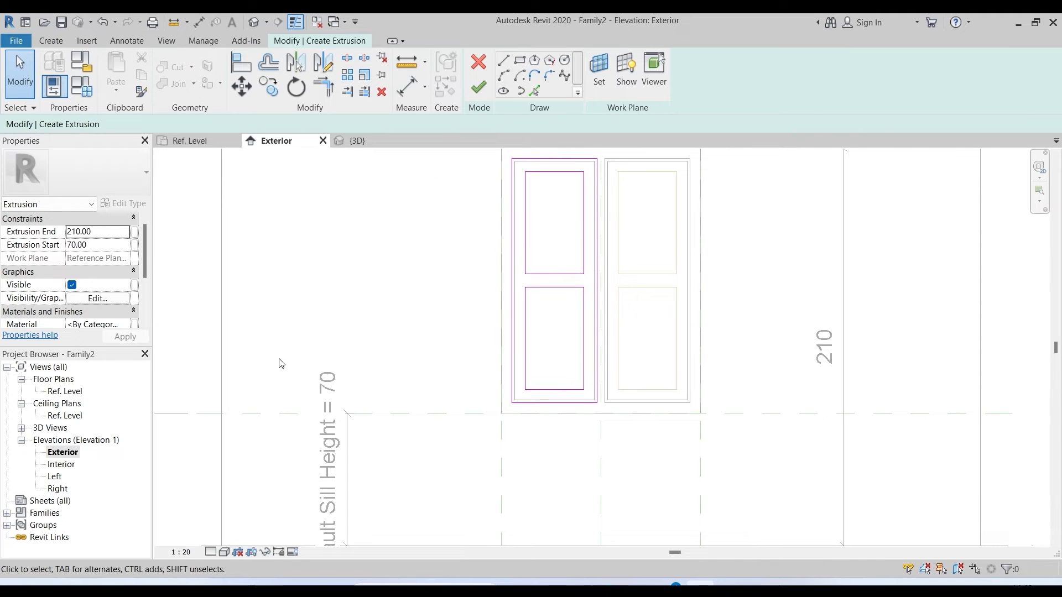
{"action": "left_click", "coordinate": [96, 246]}
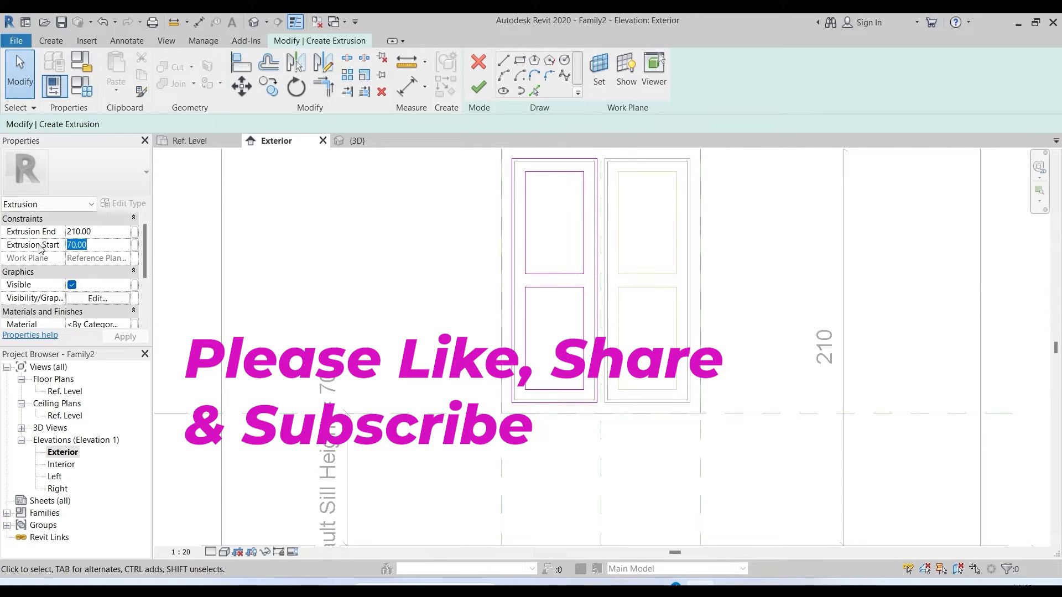
{"action": "key", "text": "Return"}
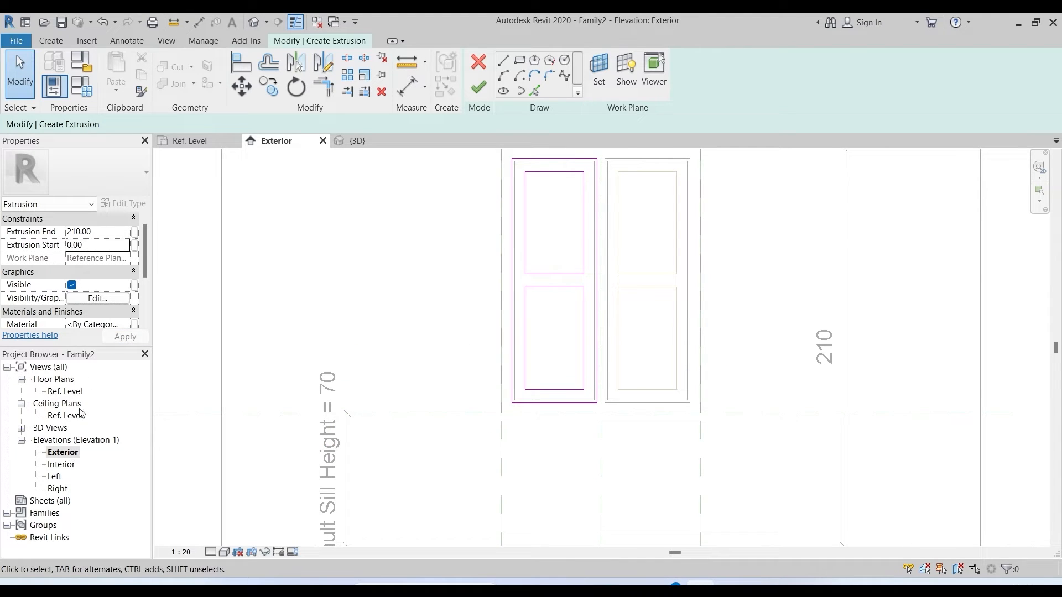
{"action": "left_click", "coordinate": [101, 231]}
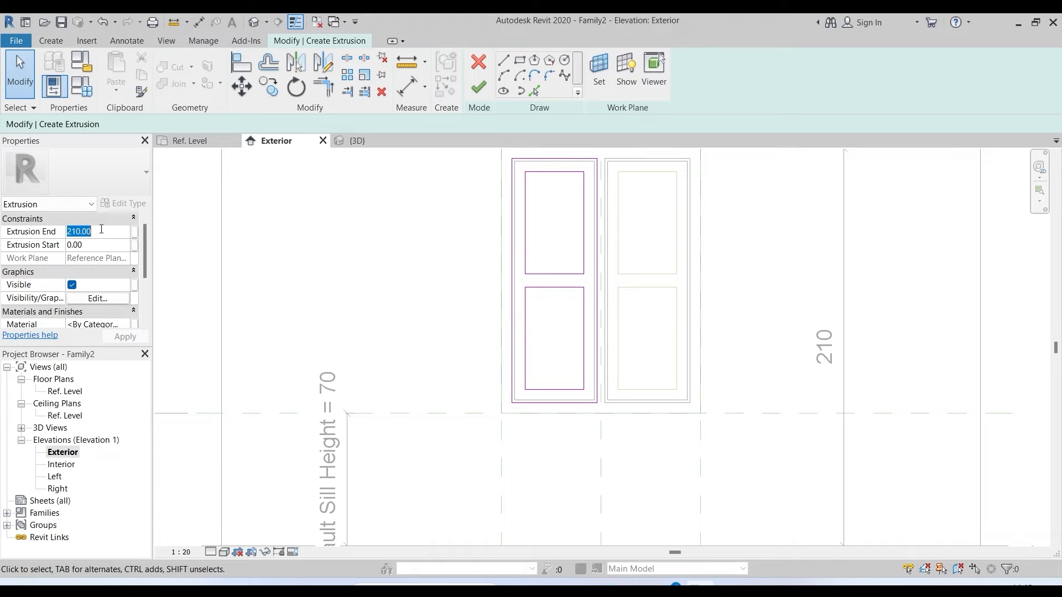
{"action": "type", "text": "2.5"}
{"action": "left_click", "coordinate": [125, 336]}
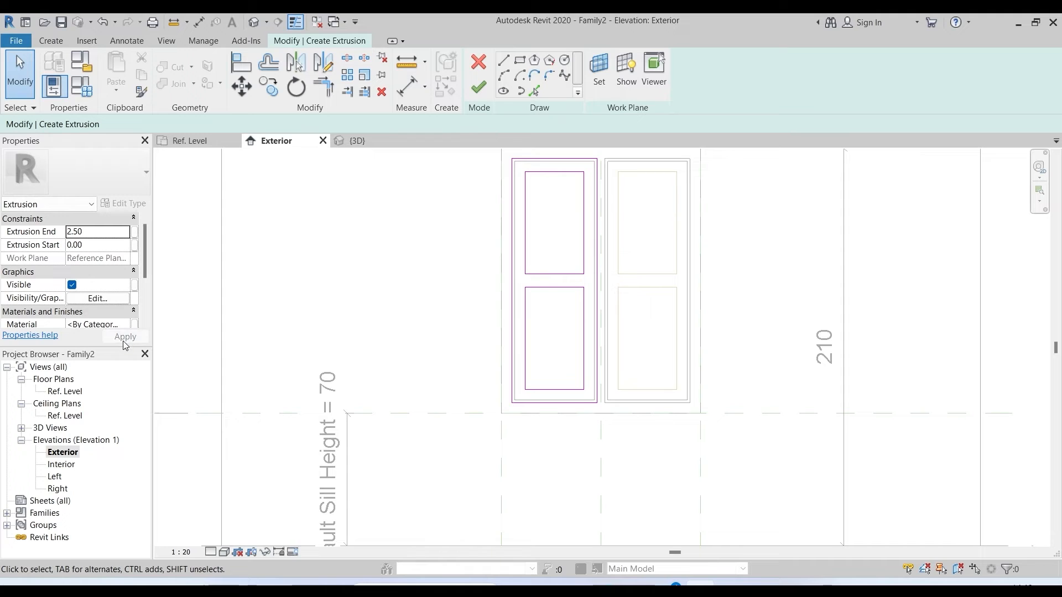
{"action": "left_click", "coordinate": [479, 89]}
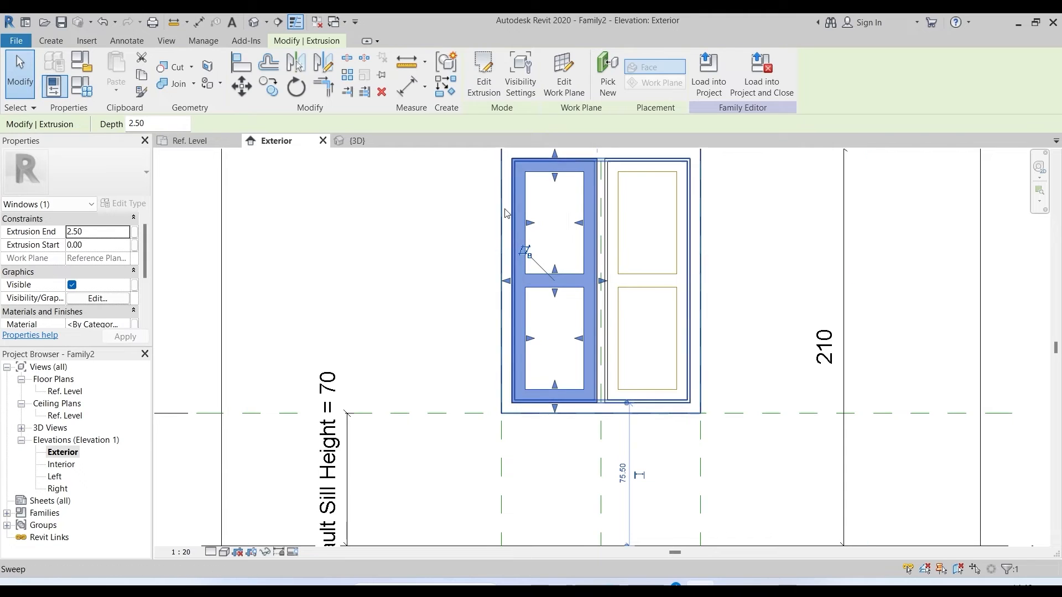
{"action": "left_click", "coordinate": [741, 238]}
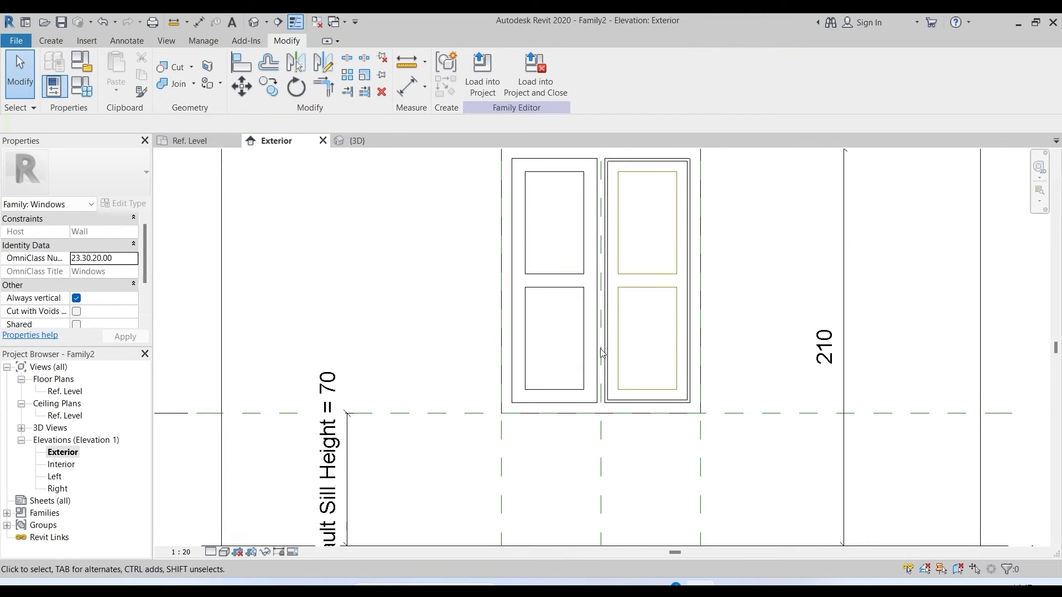
- Check the panel in 3D, return to the Exterior elevation and copy the left panel extrusion into the right frame opening
{"action": "left_click", "coordinate": [254, 21]}
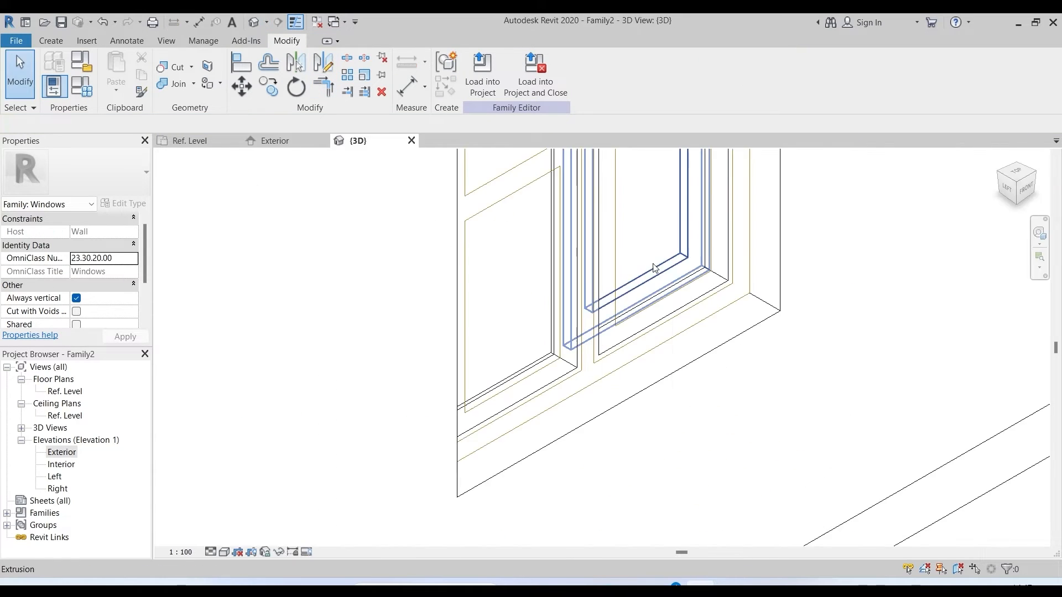
{"action": "double_click", "coordinate": [61, 452]}
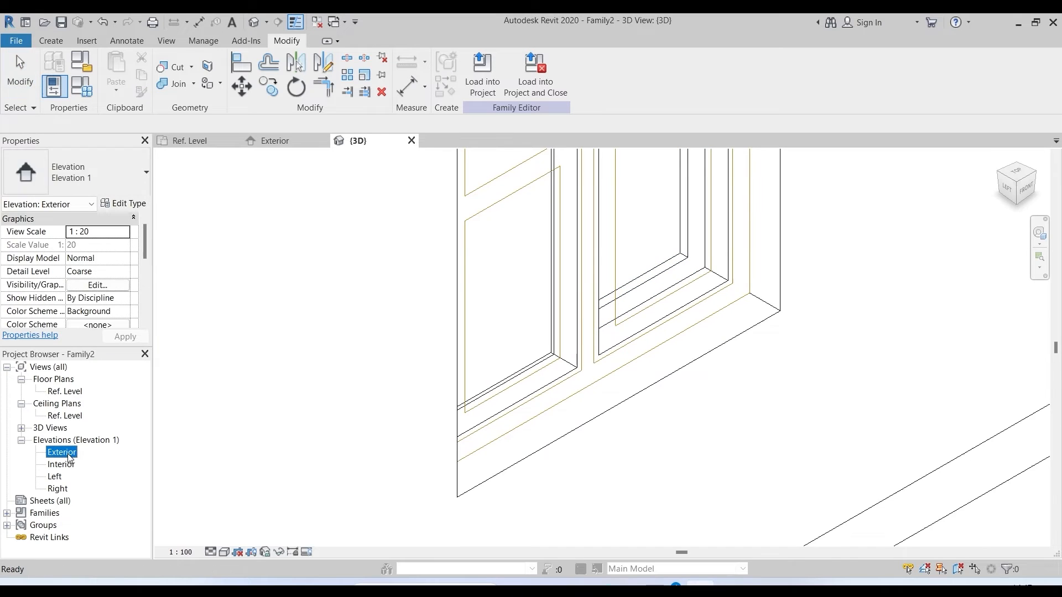
{"action": "left_click", "coordinate": [530, 292]}
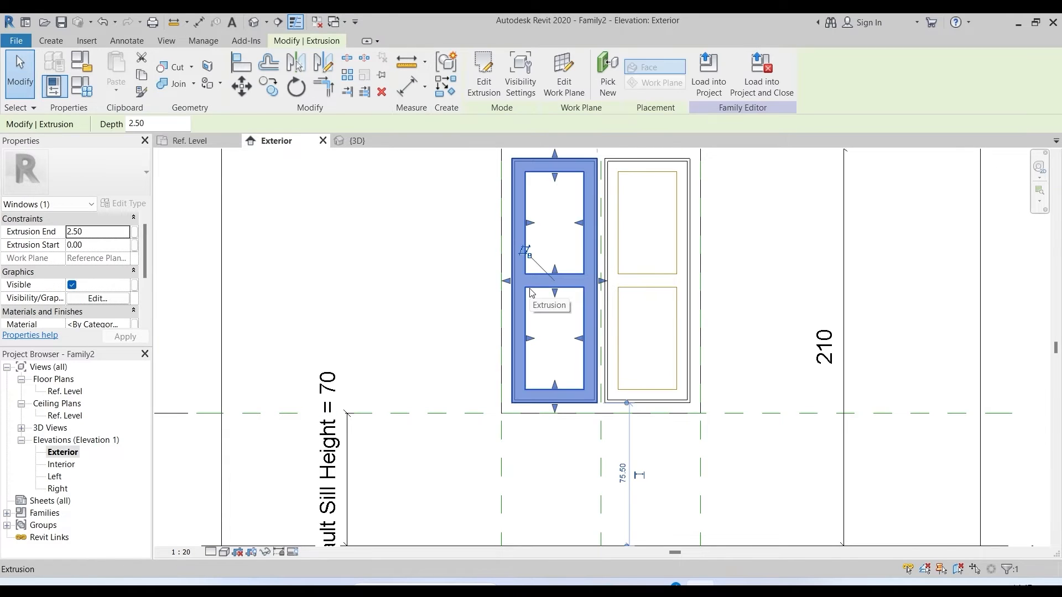
{"action": "left_click", "coordinate": [269, 87]}
{"action": "scroll", "coordinate": [628, 387], "scroll_direction": "up", "scroll_amount": 4}
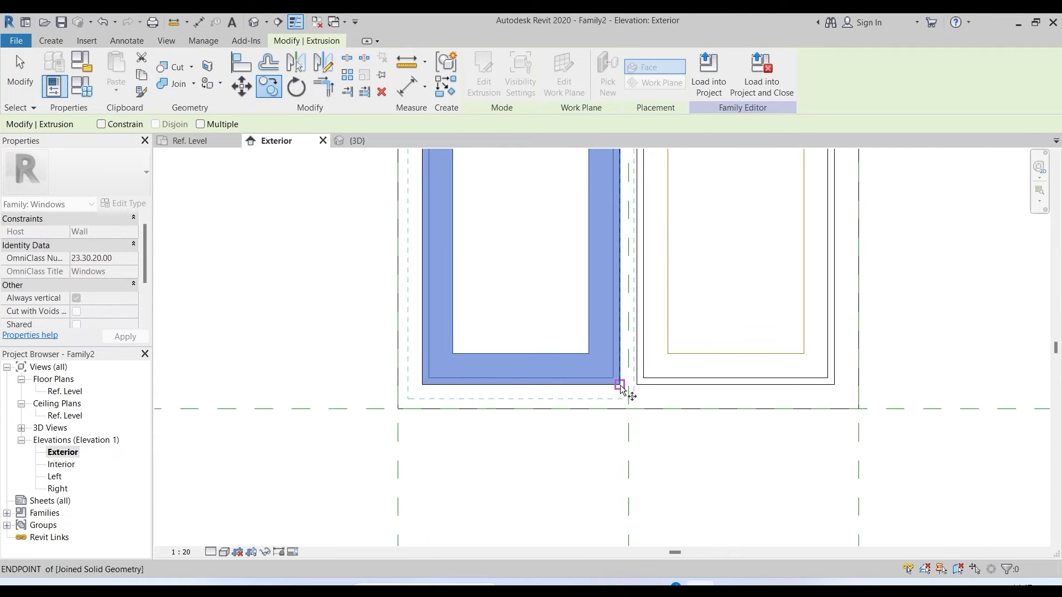
{"action": "left_click", "coordinate": [620, 386]}
{"action": "left_click", "coordinate": [834, 385]}
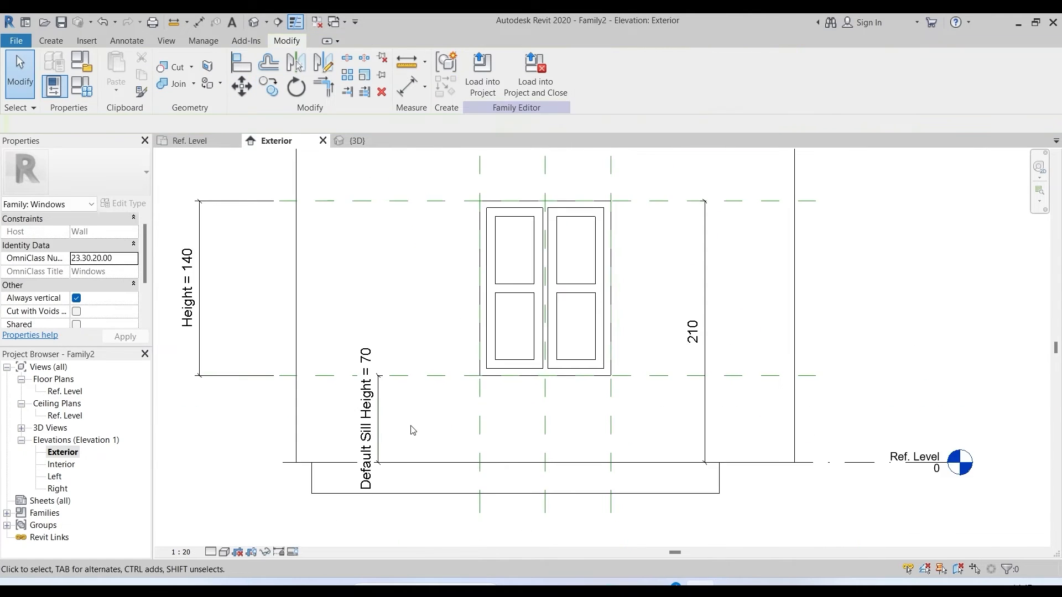
- Open the family's 3D view and set its visual style to Shaded
{"action": "left_click", "coordinate": [254, 23]}
{"action": "left_click", "coordinate": [247, 497]}
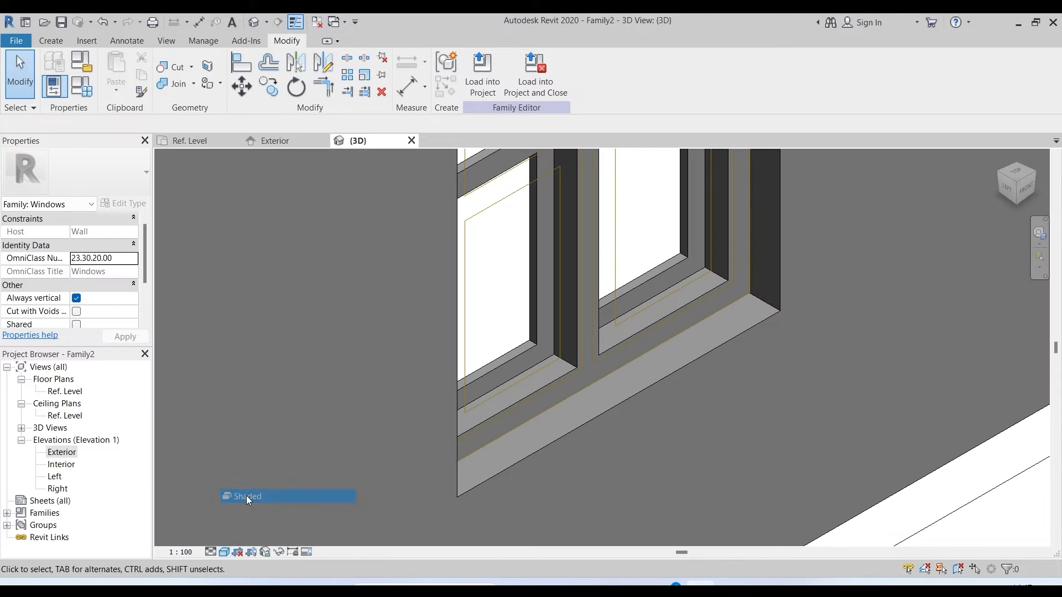
- Inspect the window from the opposite side of the wall in 3D and return to the Exterior elevation
{"action": "scroll", "coordinate": [468, 453], "scroll_direction": "down", "scroll_amount": 5}
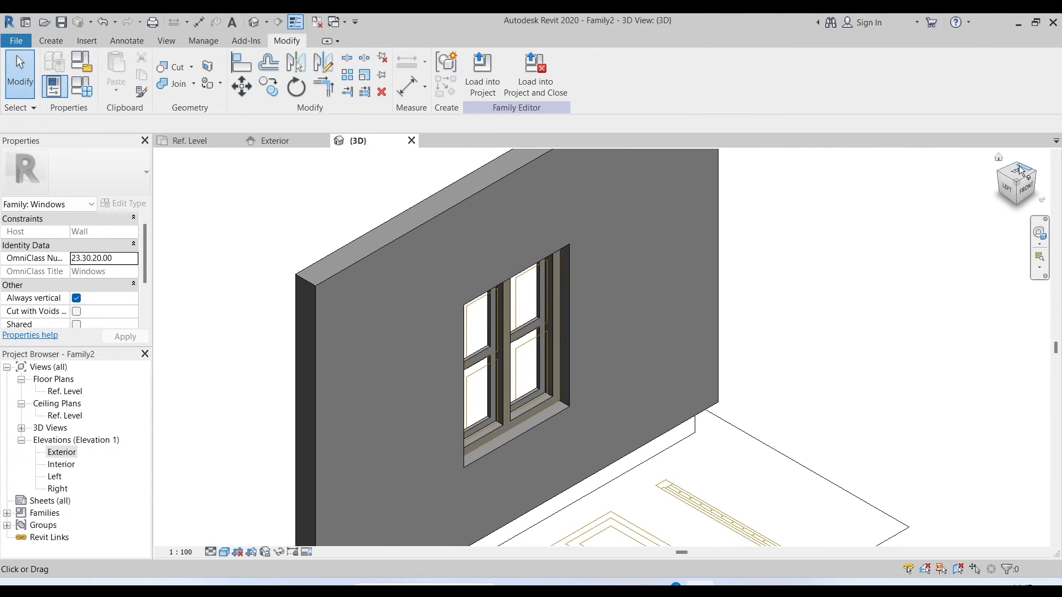
{"action": "left_click", "coordinate": [1016, 168]}
{"action": "scroll", "coordinate": [737, 416], "scroll_direction": "up", "scroll_amount": 5}
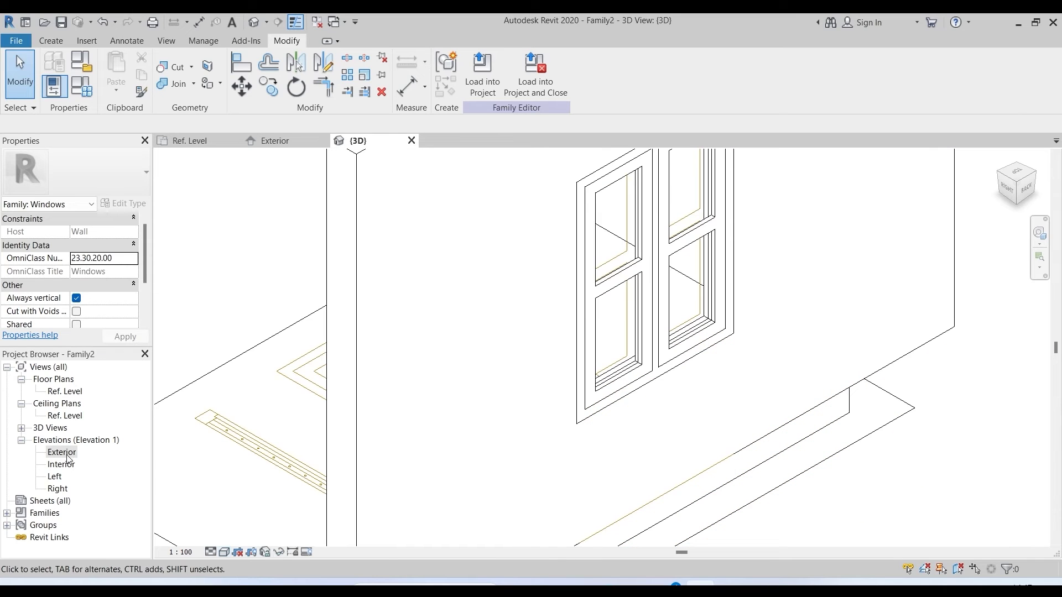
{"action": "double_click", "coordinate": [62, 453]}
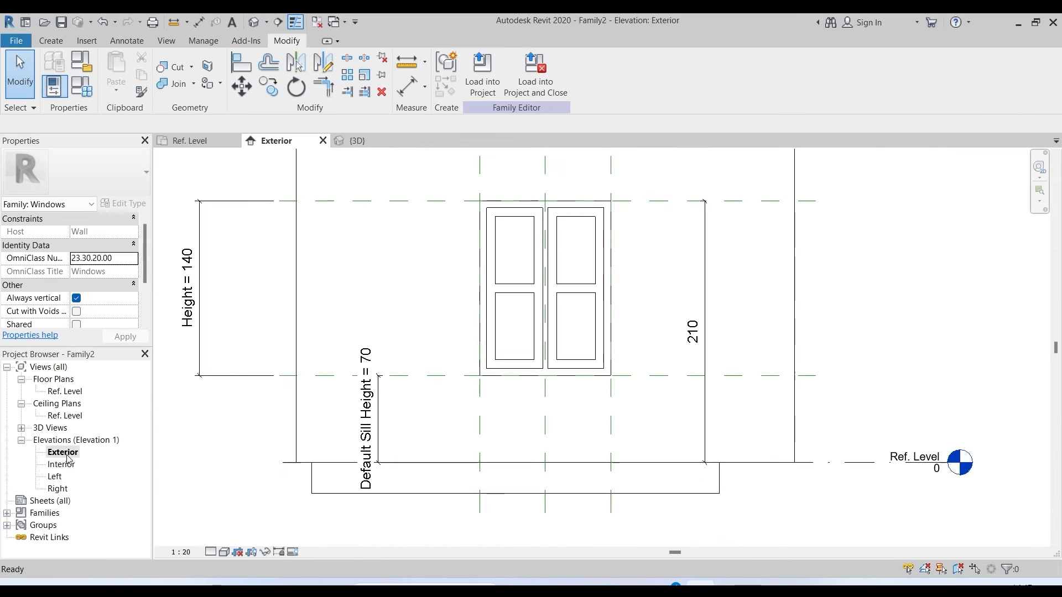
{"action": "scroll", "coordinate": [534, 343], "scroll_direction": "up", "scroll_amount": 2}
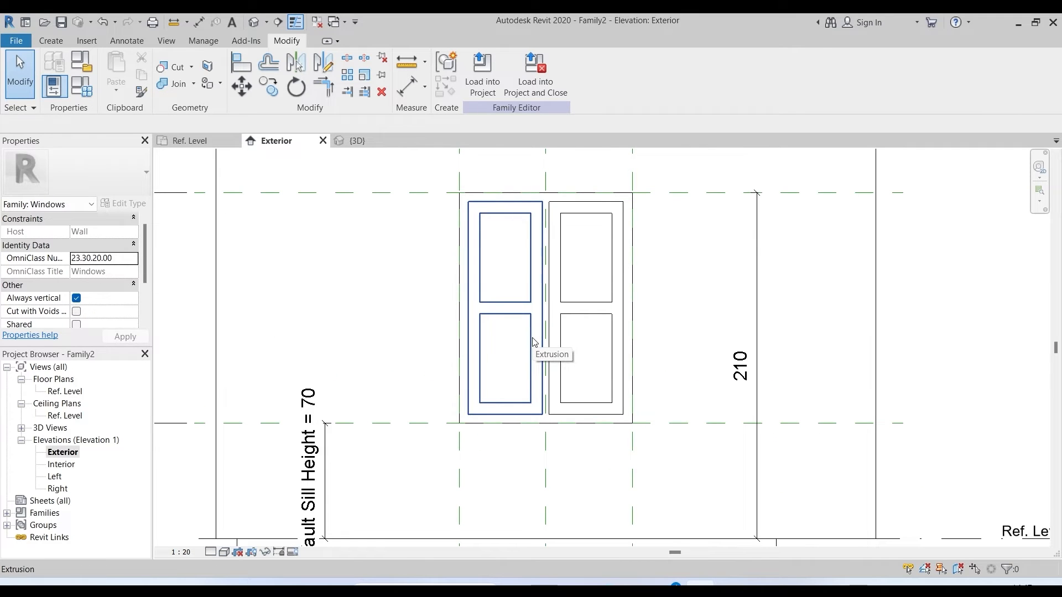
- Start a new extrusion and trace the left panel's lower opening as a 31 by 54 cm rectangle
{"action": "left_click", "coordinate": [53, 41]}
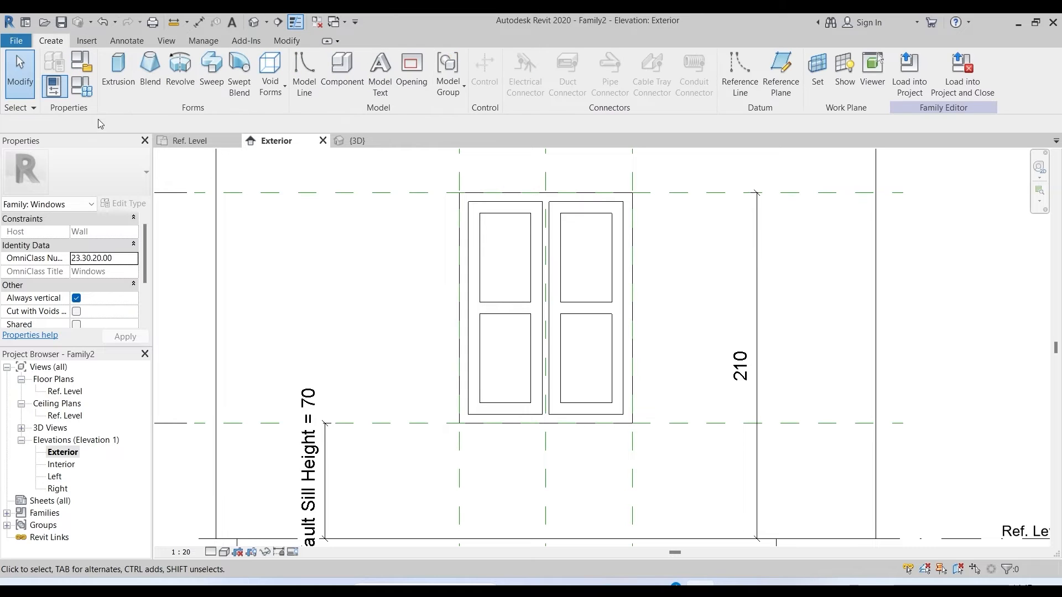
{"action": "left_click", "coordinate": [118, 69]}
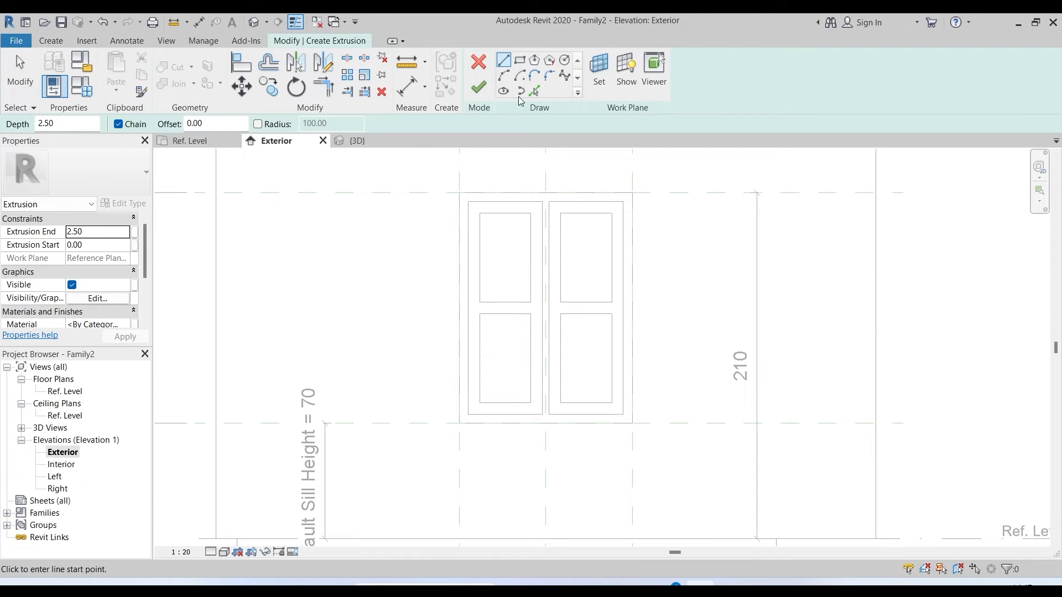
{"action": "left_click", "coordinate": [520, 60]}
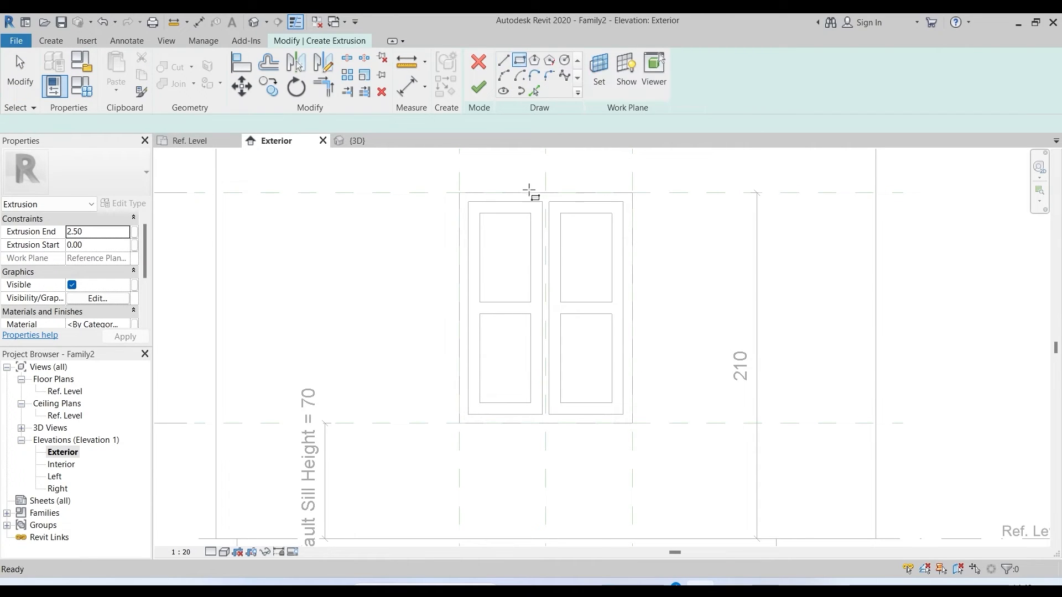
{"action": "scroll", "coordinate": [350, 360], "scroll_direction": "up", "scroll_amount": 2}
{"action": "left_click", "coordinate": [350, 361]}
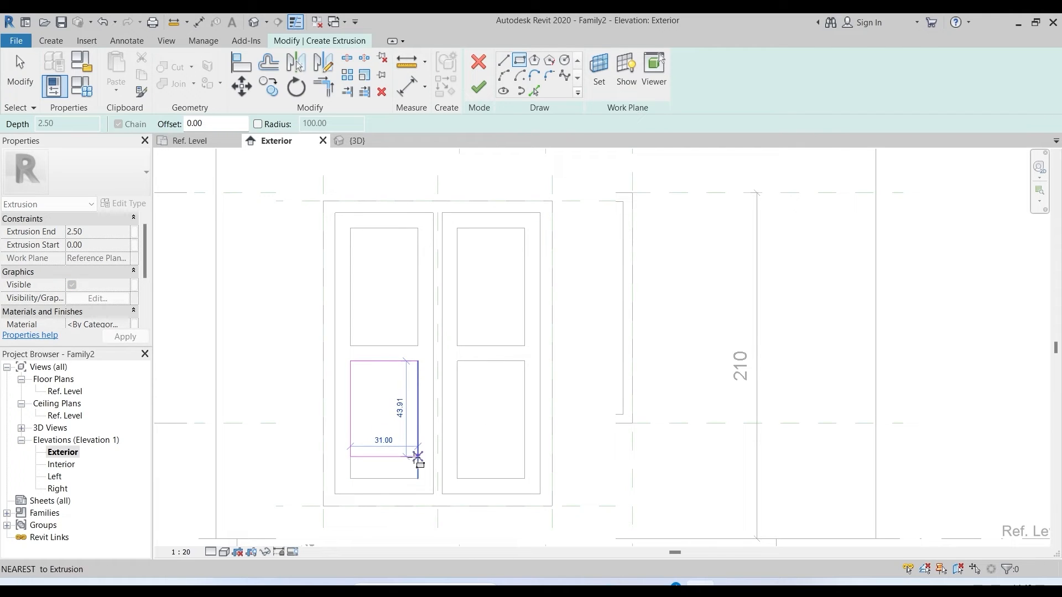
{"action": "left_click", "coordinate": [418, 478]}
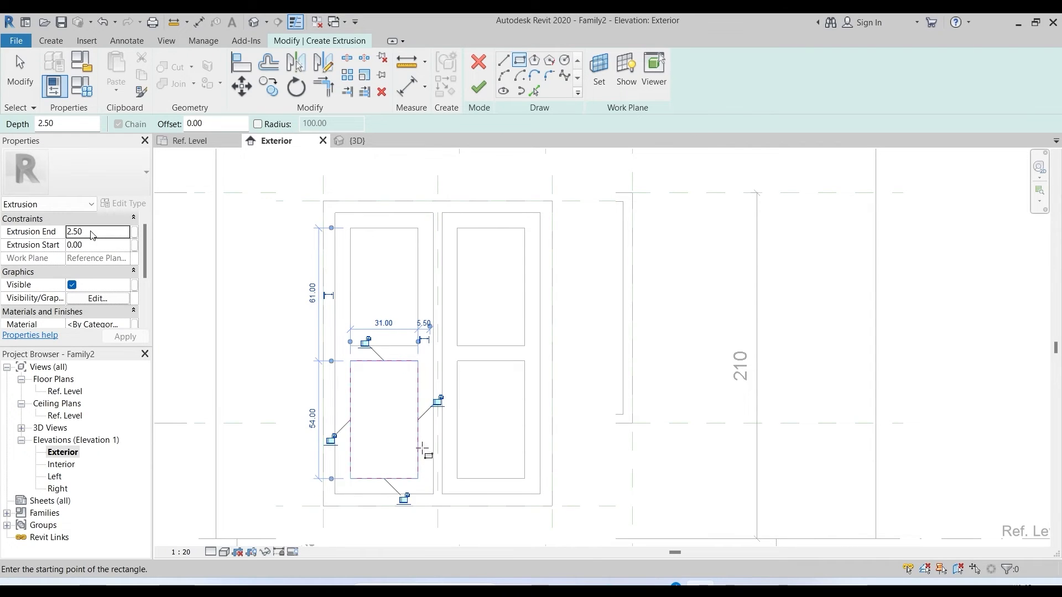
- Set the pane's extrusion end to 0.6 cm and finish the extrusion
{"action": "left_click", "coordinate": [91, 231]}
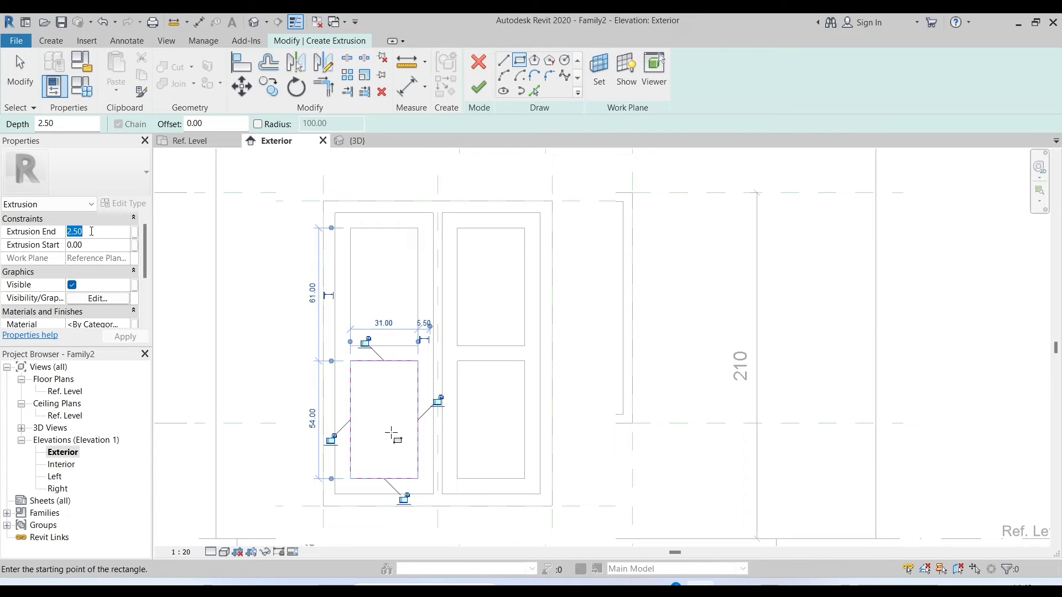
{"action": "type", "text": "."}
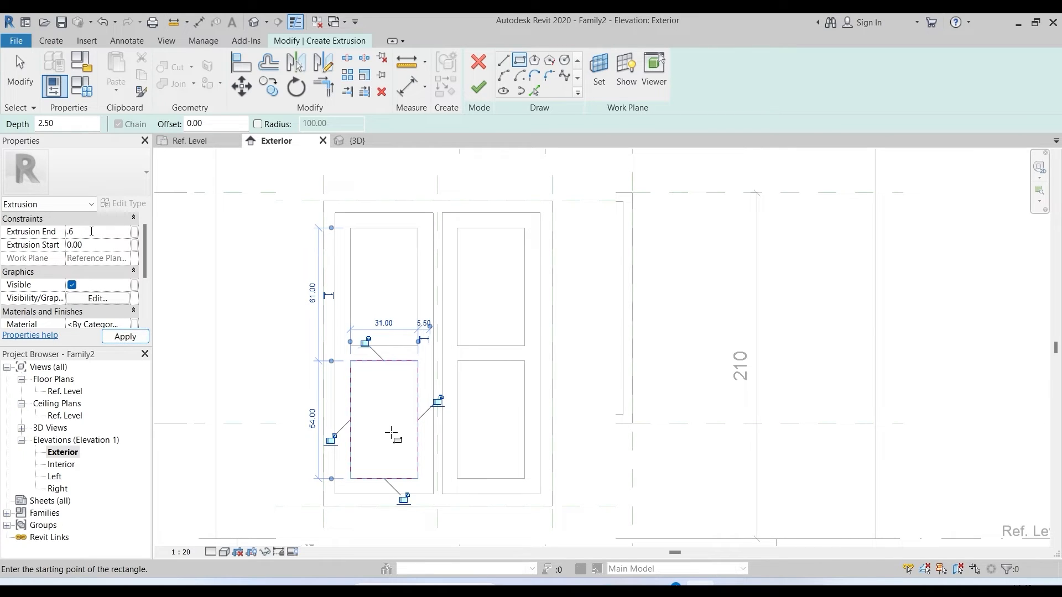
{"action": "type", "text": "6"}
{"action": "left_click", "coordinate": [124, 336]}
{"action": "left_click", "coordinate": [479, 89]}
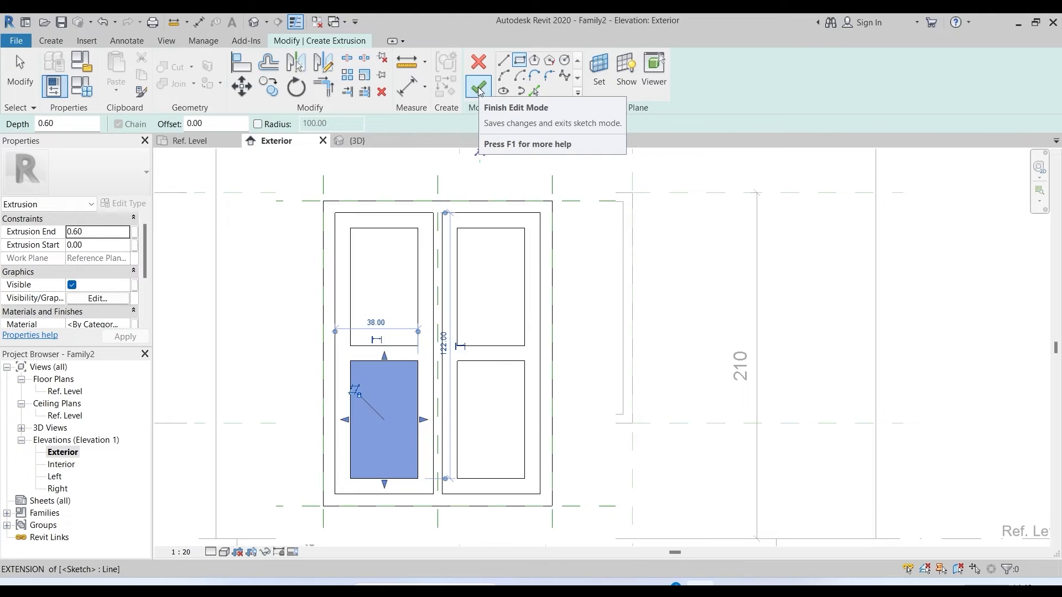
{"action": "left_click", "coordinate": [479, 90]}
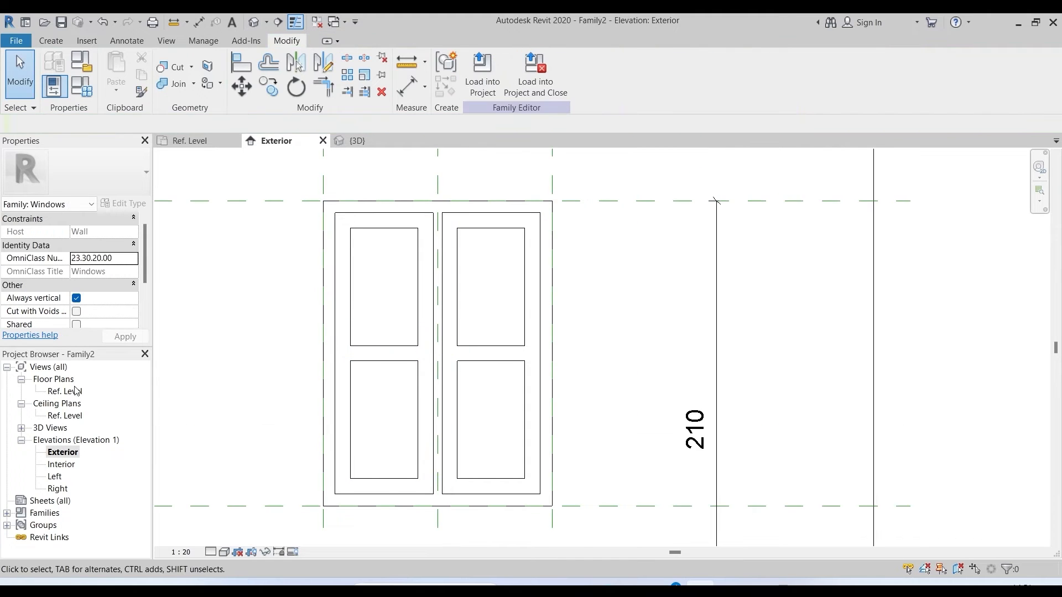
- In the Ref. Level floor plan, set the pane's extrusion start to 1 cm and its end to 1.6 cm
{"action": "double_click", "coordinate": [76, 391]}
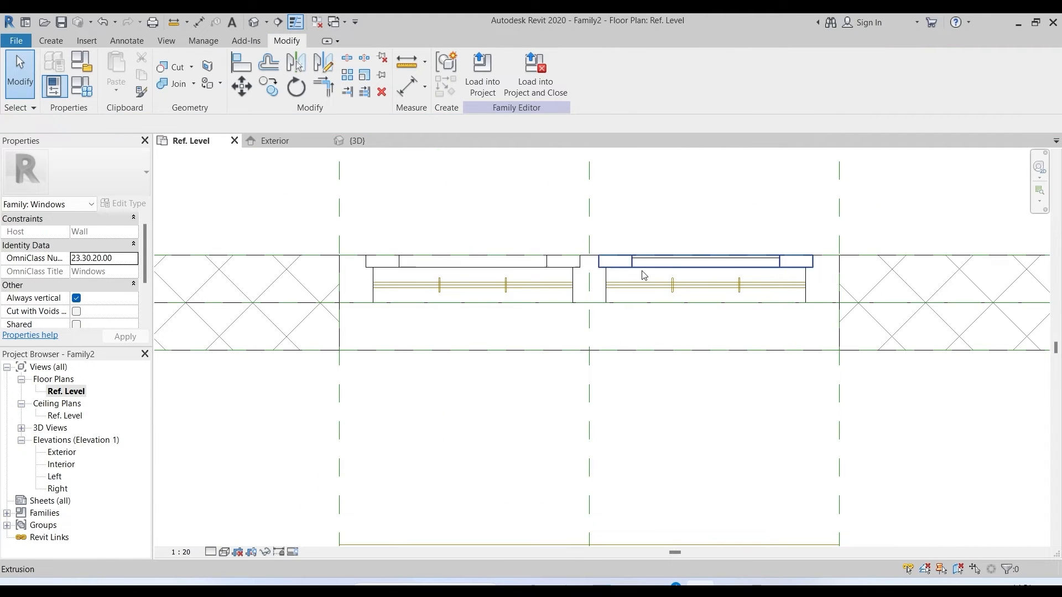
{"action": "scroll", "coordinate": [644, 275], "scroll_direction": "up", "scroll_amount": 4}
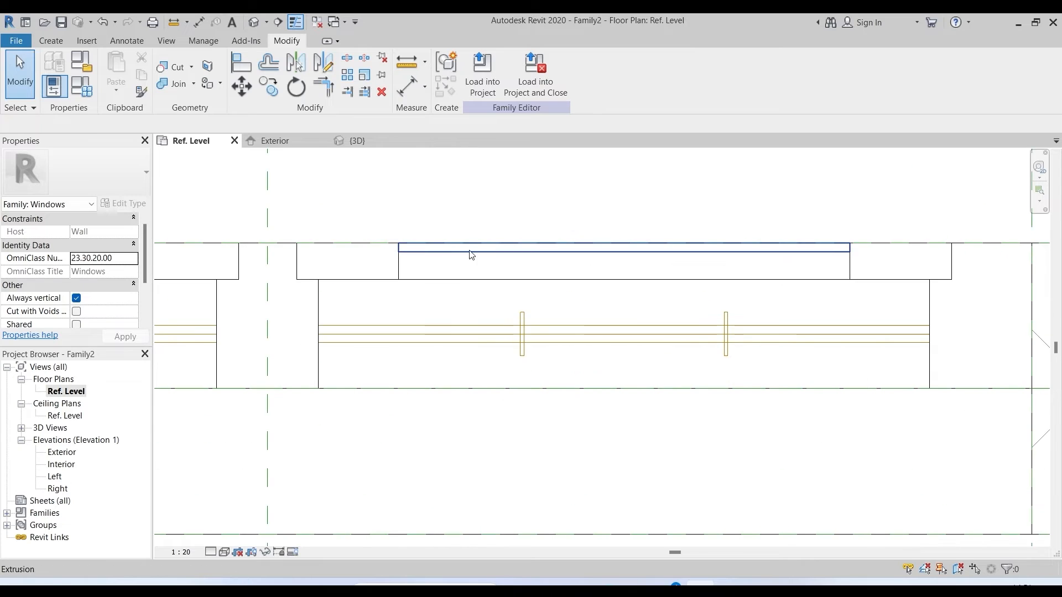
{"action": "left_click", "coordinate": [792, 254]}
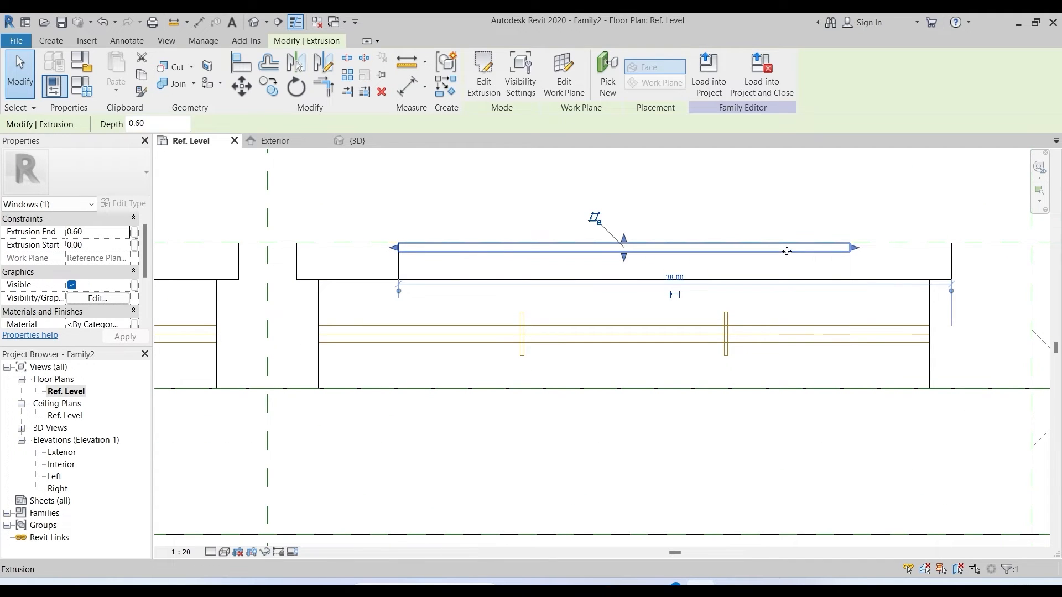
{"action": "key", "text": "Escape"}
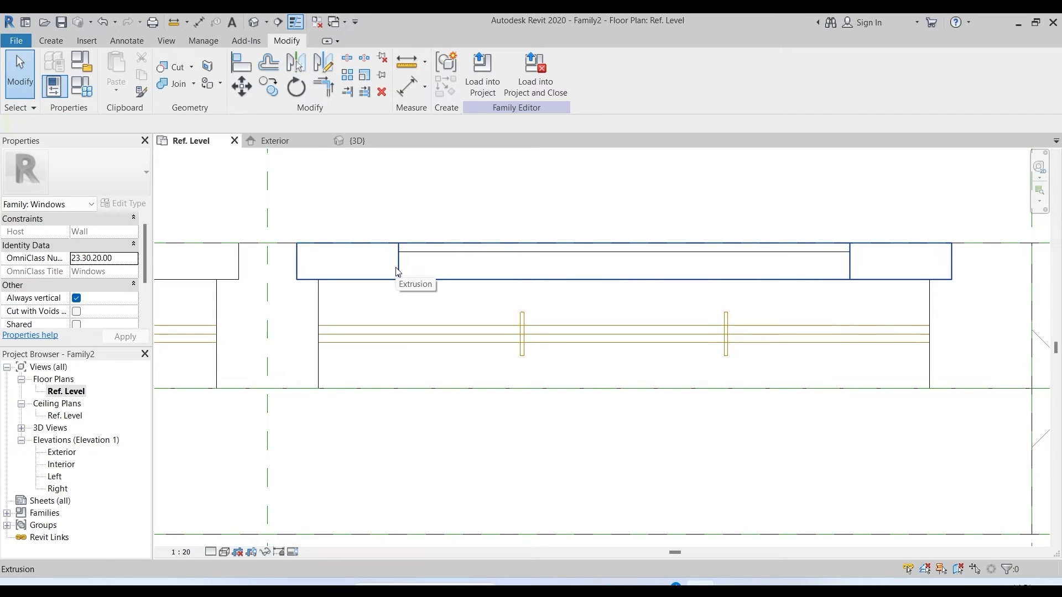
{"action": "left_click", "coordinate": [442, 254]}
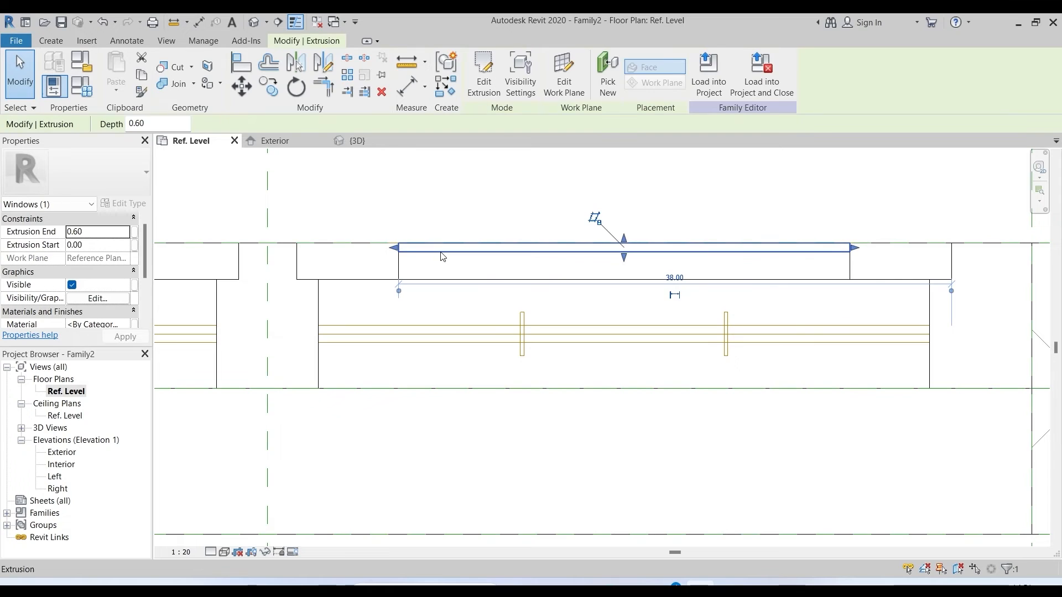
{"action": "left_click", "coordinate": [71, 246]}
{"action": "key", "text": "Delete"}
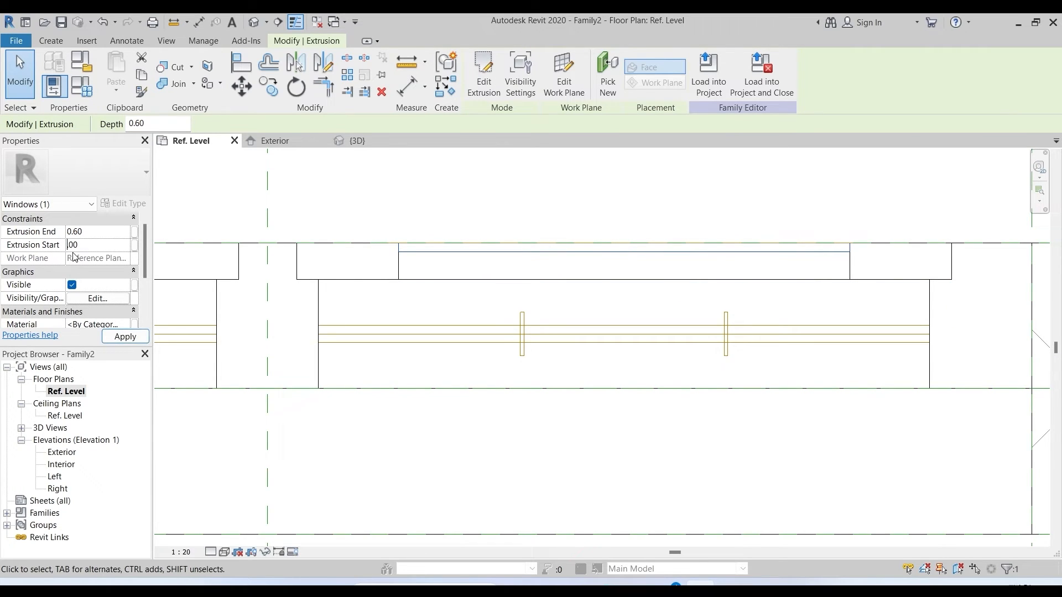
{"action": "type", "text": "1"}
{"action": "left_click", "coordinate": [71, 233]}
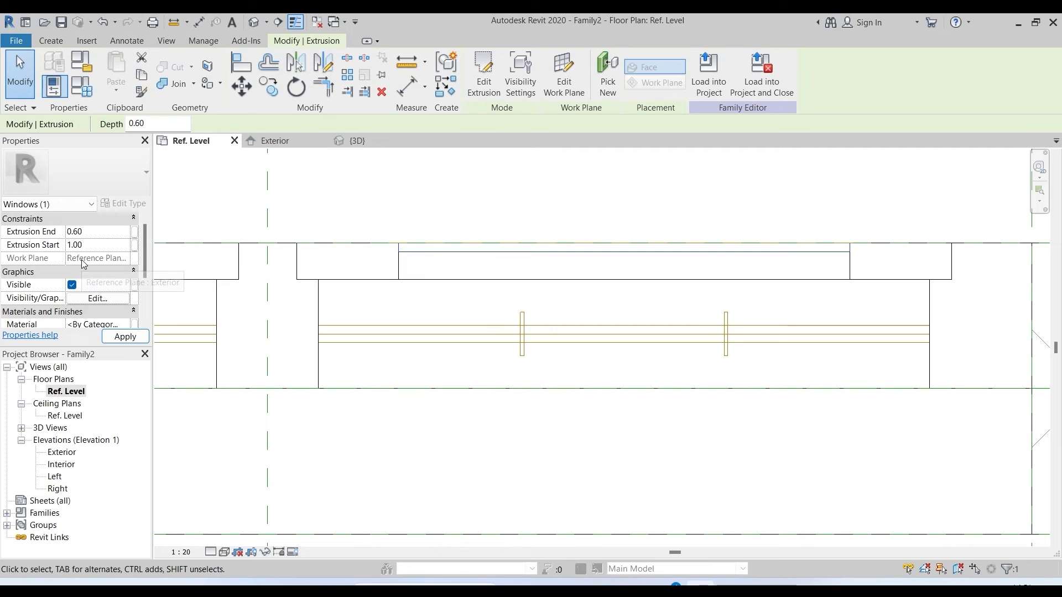
{"action": "key", "text": "Delete"}
{"action": "key", "text": "Delete"}
{"action": "type", "text": "1"}
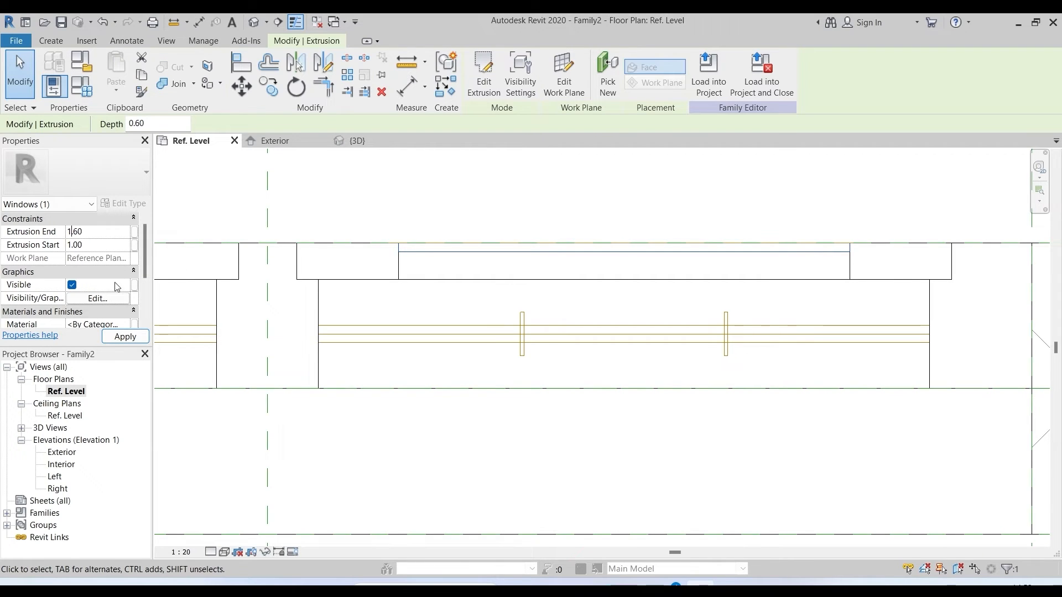
{"action": "left_click", "coordinate": [125, 337]}
{"action": "left_click", "coordinate": [401, 228]}
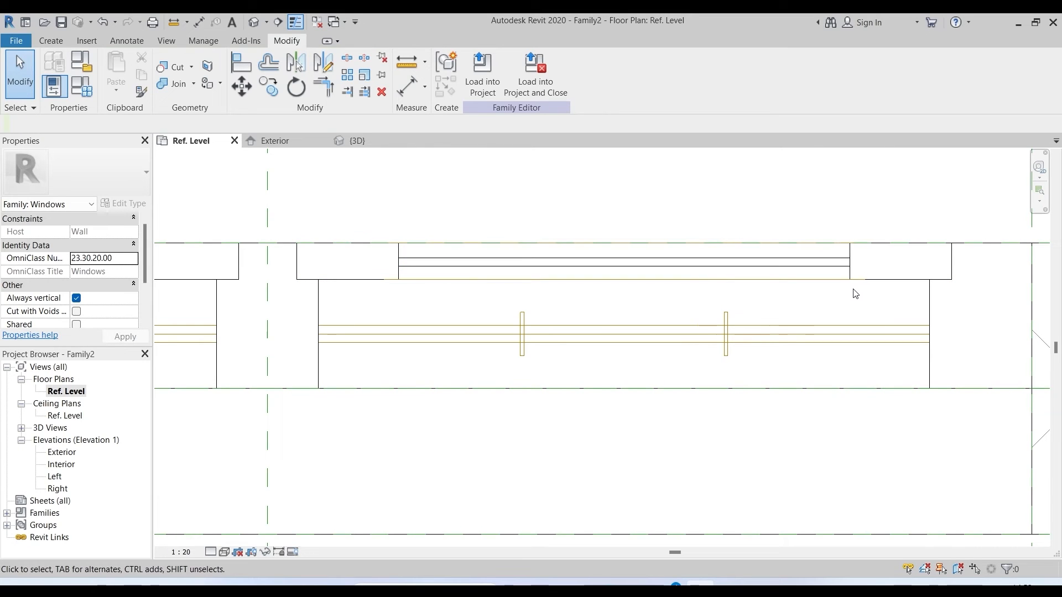
- In the Exterior elevation, copy the left panel's lower pane into the right panel's lower opening
{"action": "scroll", "coordinate": [855, 293], "scroll_direction": "down", "scroll_amount": 4}
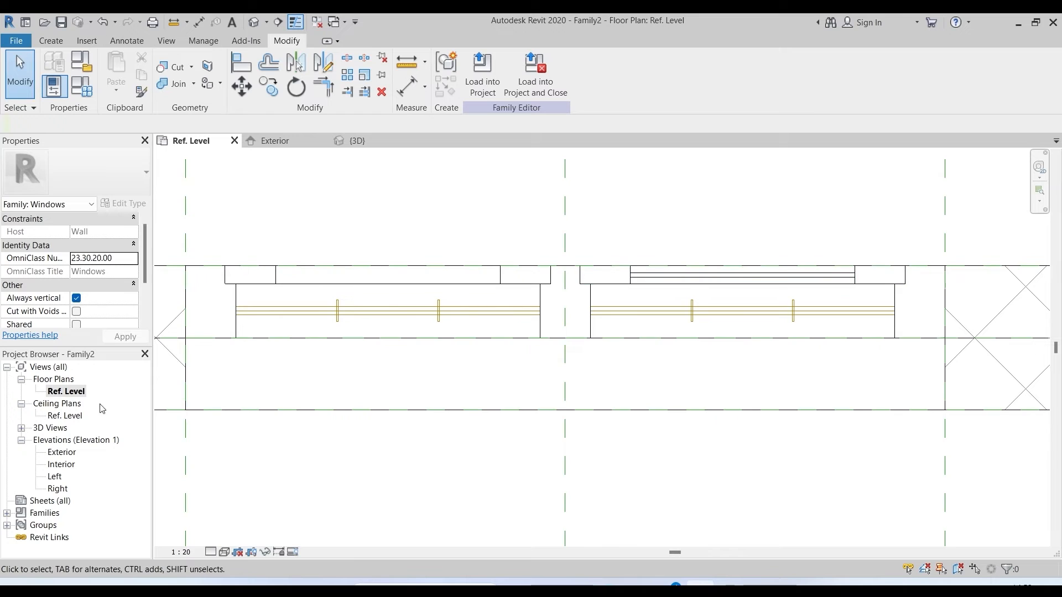
{"action": "double_click", "coordinate": [62, 452]}
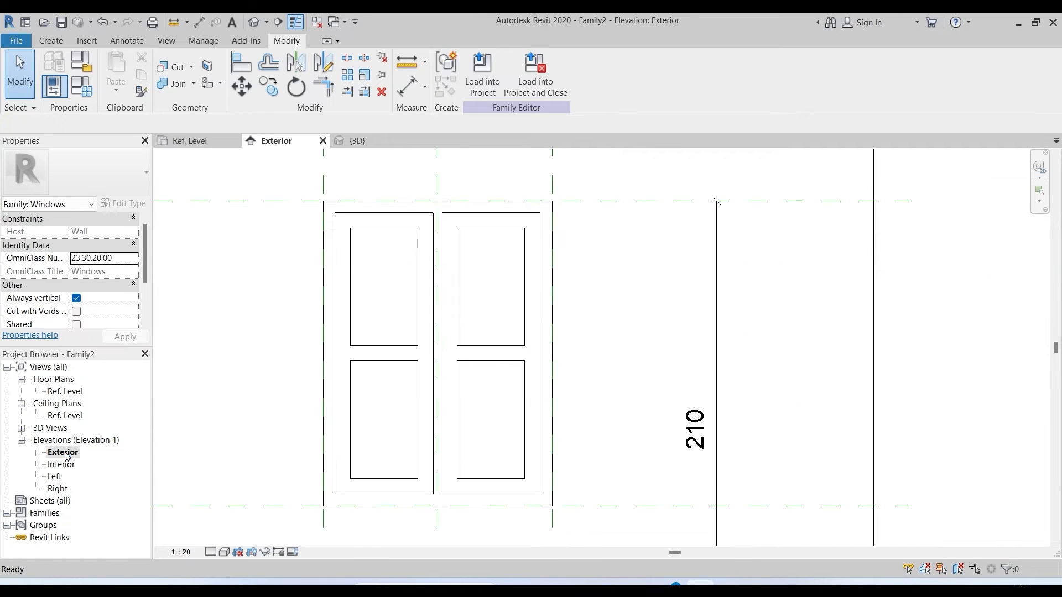
{"action": "left_click", "coordinate": [387, 398]}
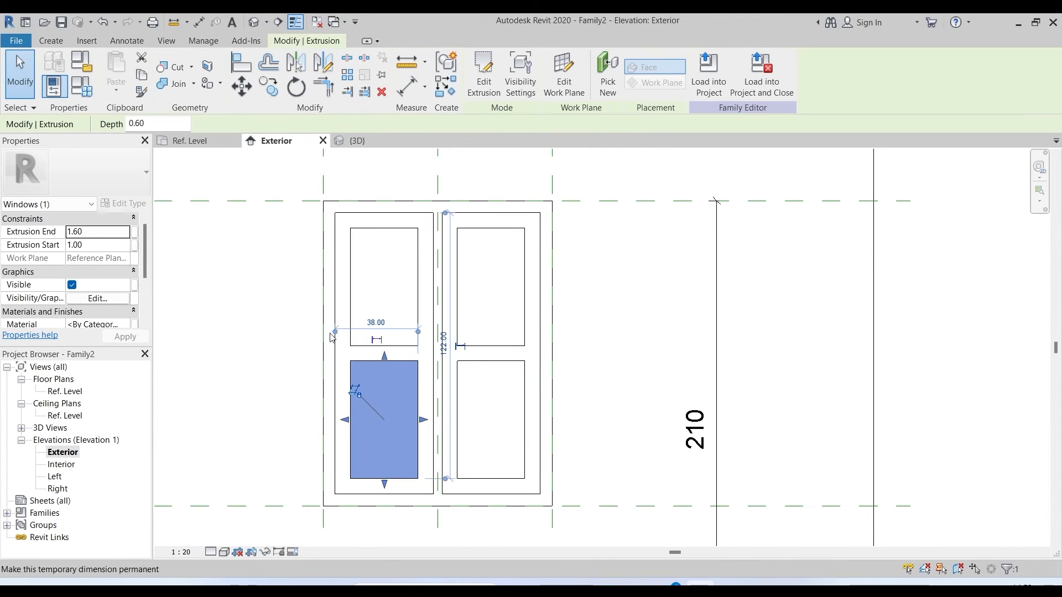
{"action": "left_click", "coordinate": [268, 86]}
{"action": "left_click", "coordinate": [418, 361]}
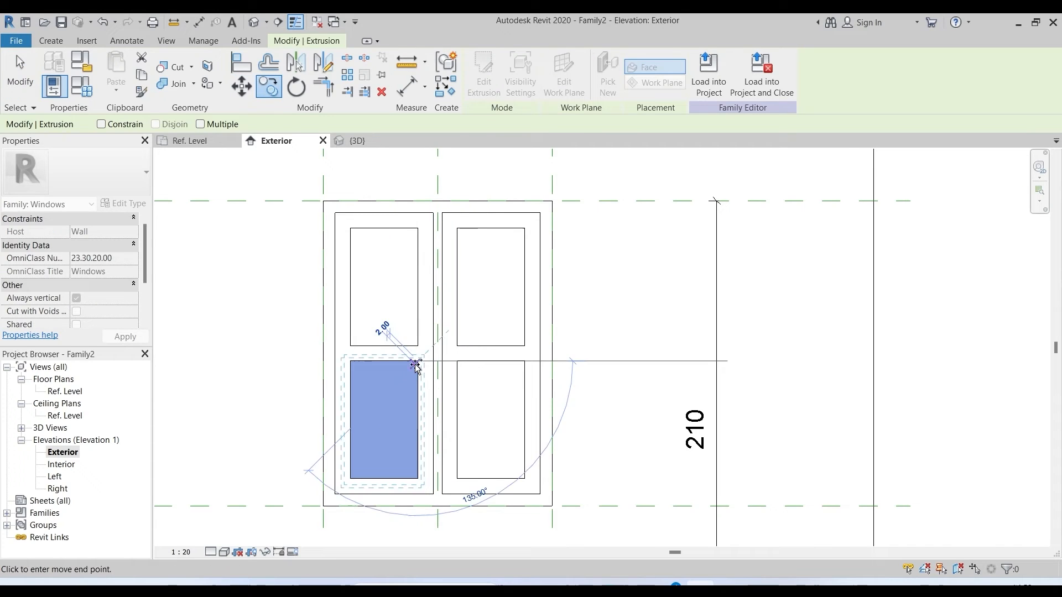
{"action": "left_click", "coordinate": [524, 362]}
- Copy both lower panes up into the two upper openings, using the openings' corners as reference points
{"action": "left_click_drag", "start_coordinate": [262, 349], "coordinate": [592, 495]}
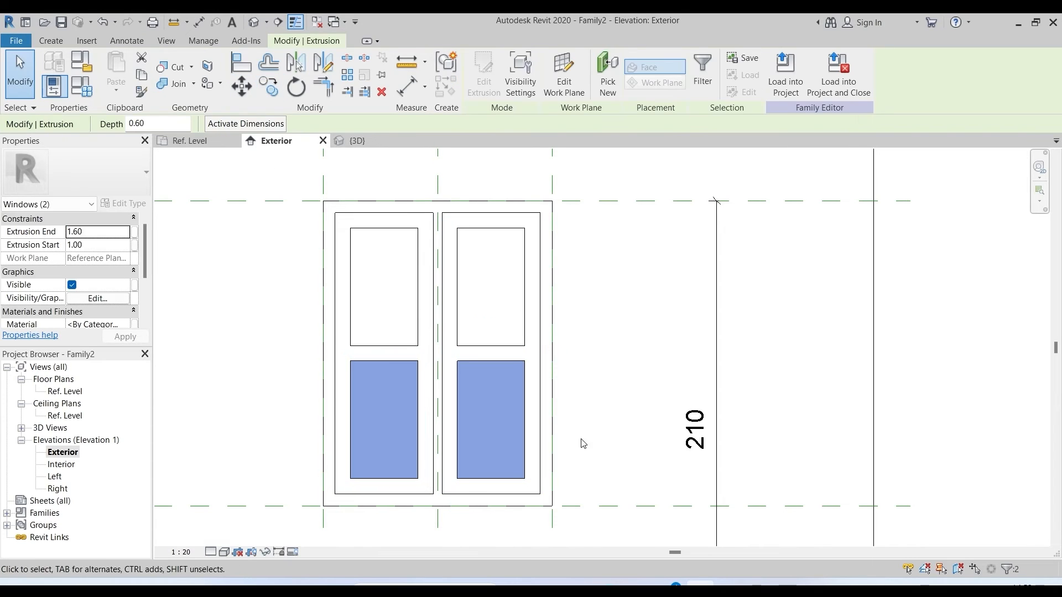
{"action": "left_click", "coordinate": [279, 93]}
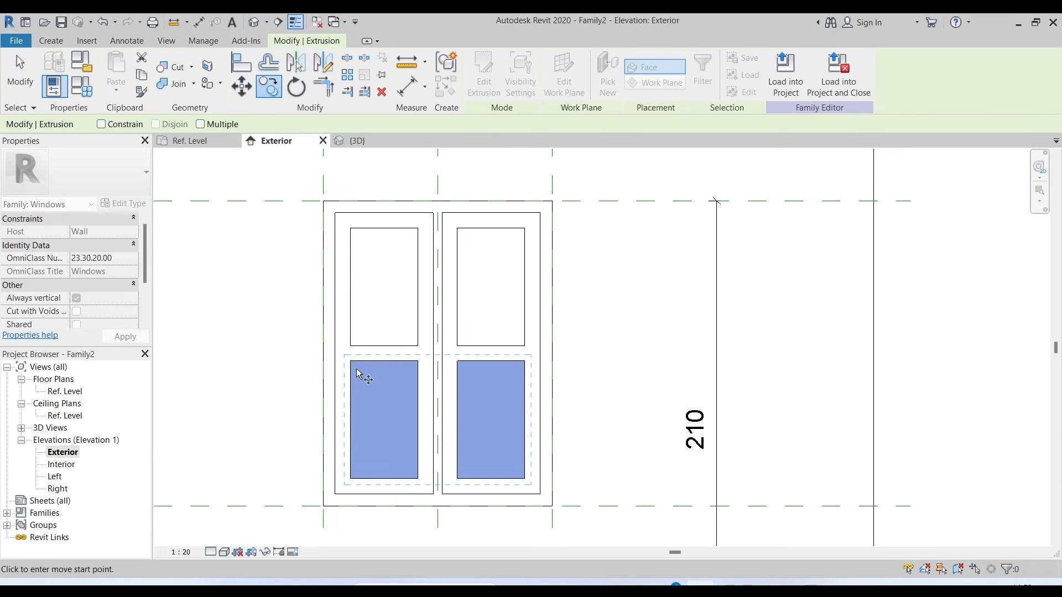
{"action": "left_click", "coordinate": [350, 365]}
{"action": "left_click", "coordinate": [350, 229]}
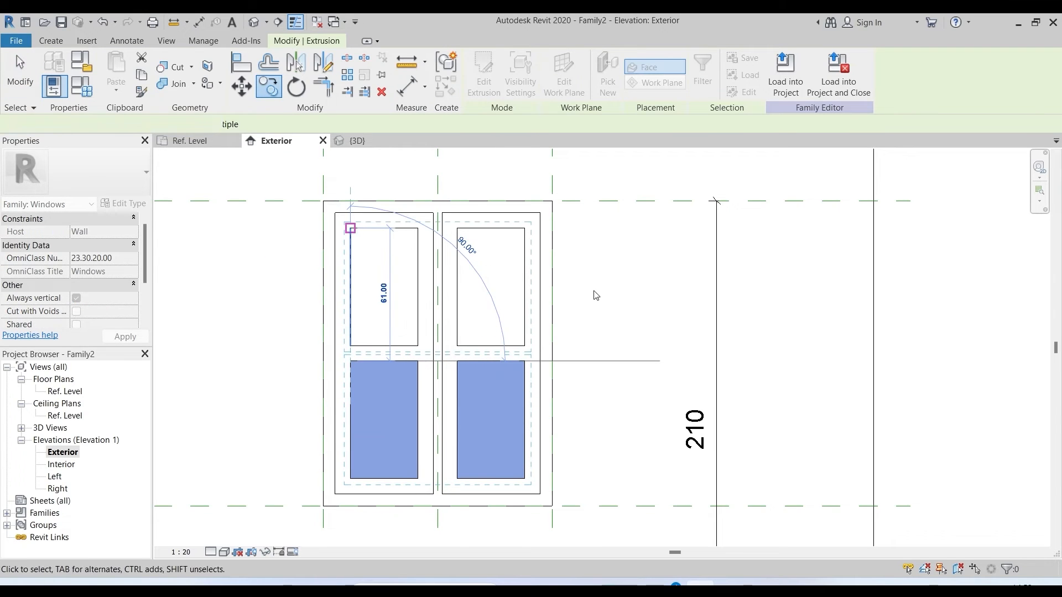
{"action": "left_click", "coordinate": [653, 307]}
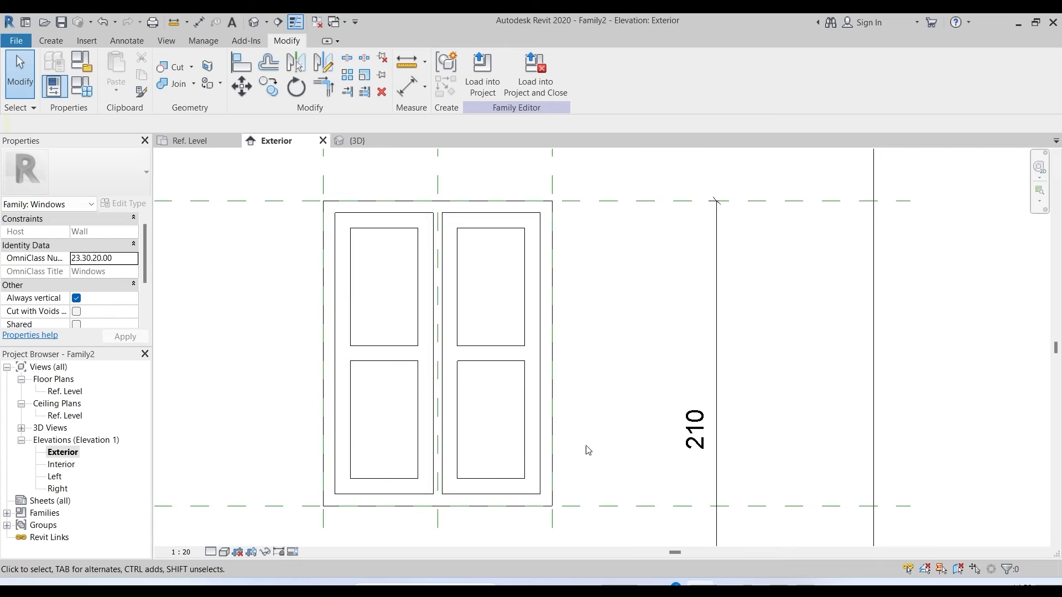
- Examine the four panes in the 3D view and their position within the wall in the Left elevation
{"action": "left_click", "coordinate": [254, 22]}
{"action": "scroll", "coordinate": [426, 294], "scroll_direction": "up", "scroll_amount": 5}
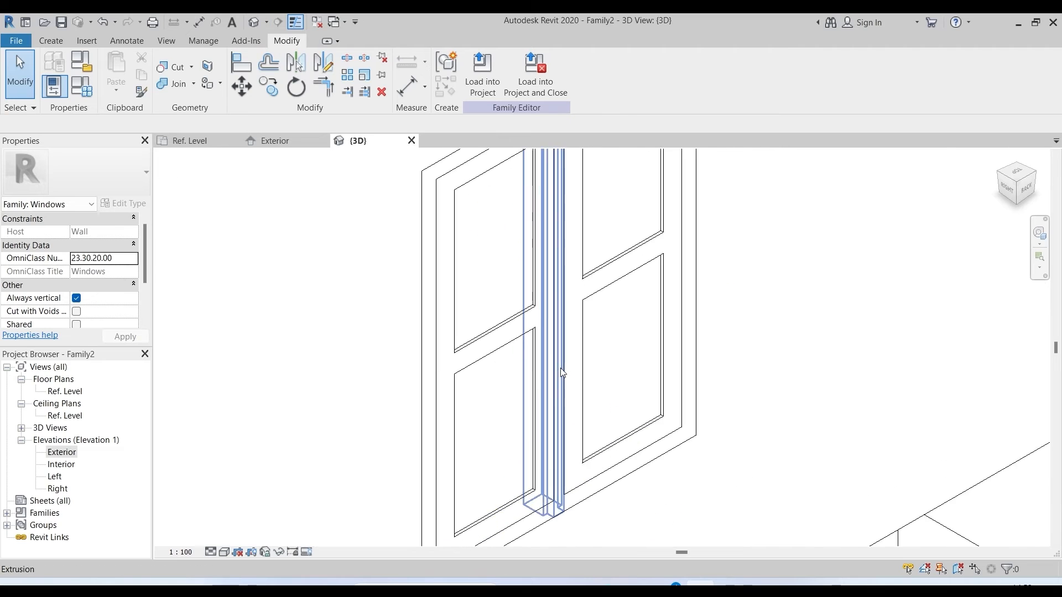
{"action": "scroll", "coordinate": [563, 372], "scroll_direction": "down", "scroll_amount": 2}
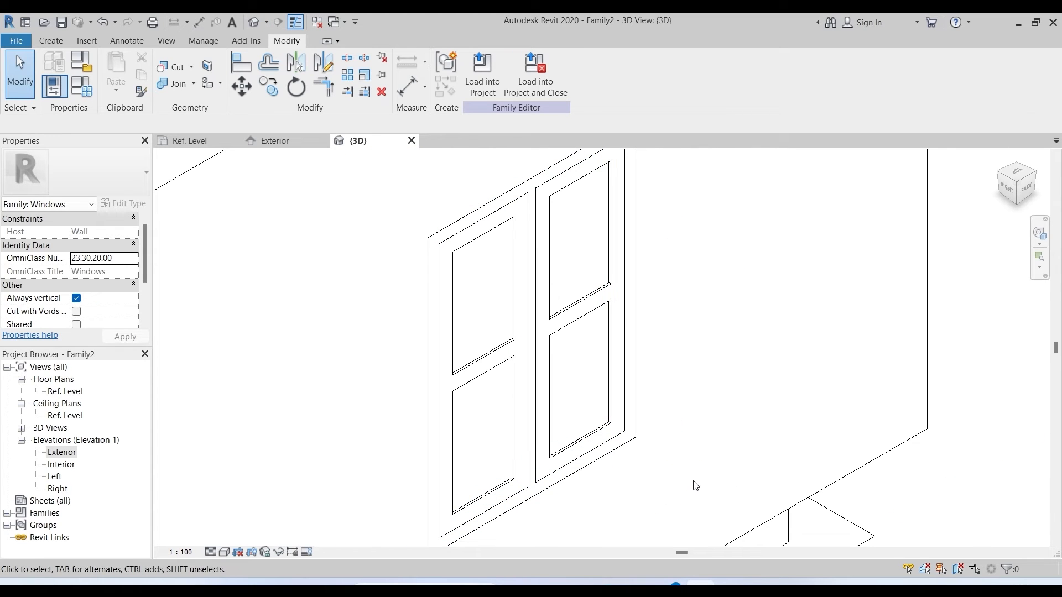
{"action": "scroll", "coordinate": [696, 486], "scroll_direction": "down", "scroll_amount": 2}
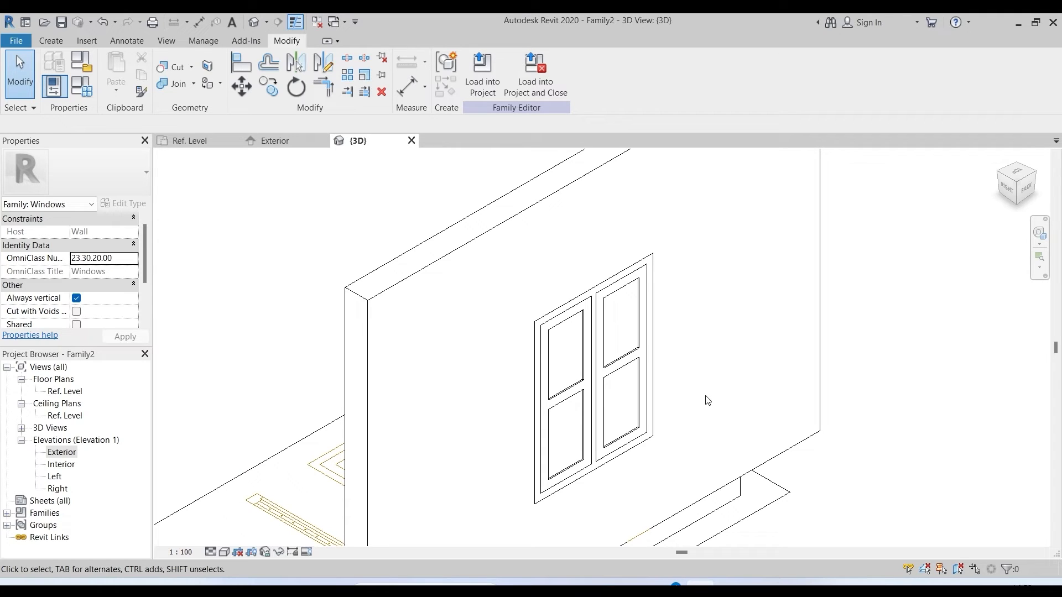
{"action": "double_click", "coordinate": [56, 477]}
{"action": "scroll", "coordinate": [558, 338], "scroll_direction": "up", "scroll_amount": 8}
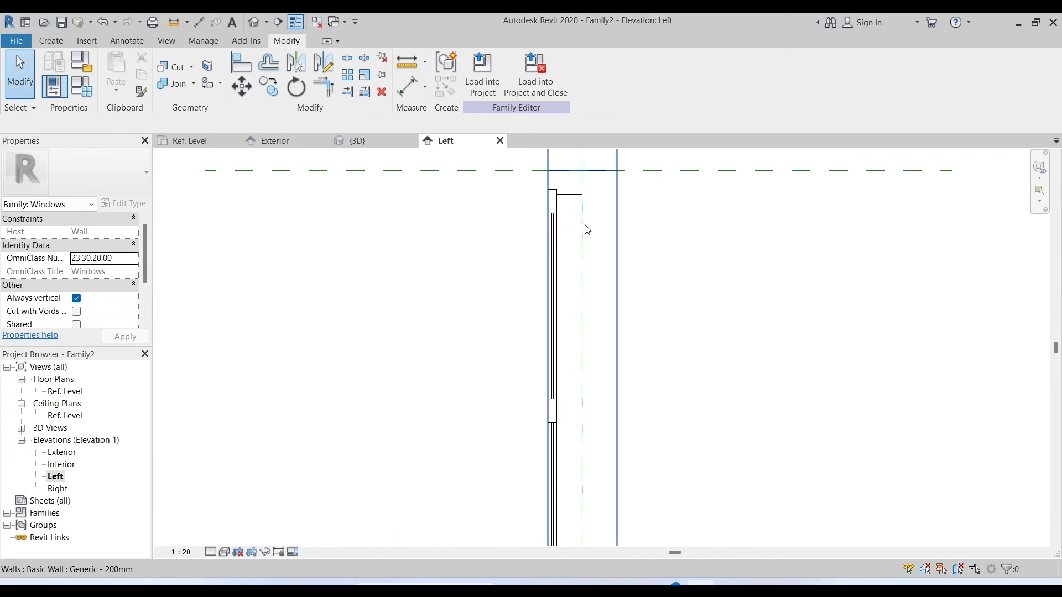
{"action": "scroll", "coordinate": [336, 388], "scroll_direction": "down", "scroll_amount": 1}
{"action": "scroll", "coordinate": [338, 392], "scroll_direction": "down", "scroll_amount": 1}
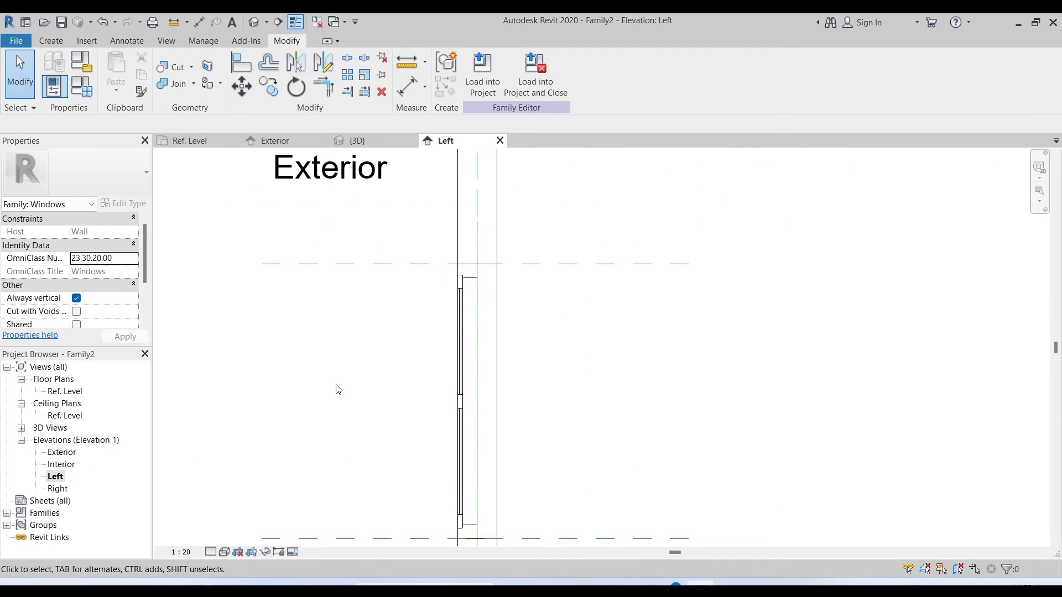
- Import the w2.dwg CAD drawing into the Left elevation with centimetre units and Auto - Origin to Origin positioning
{"action": "left_click", "coordinate": [82, 42]}
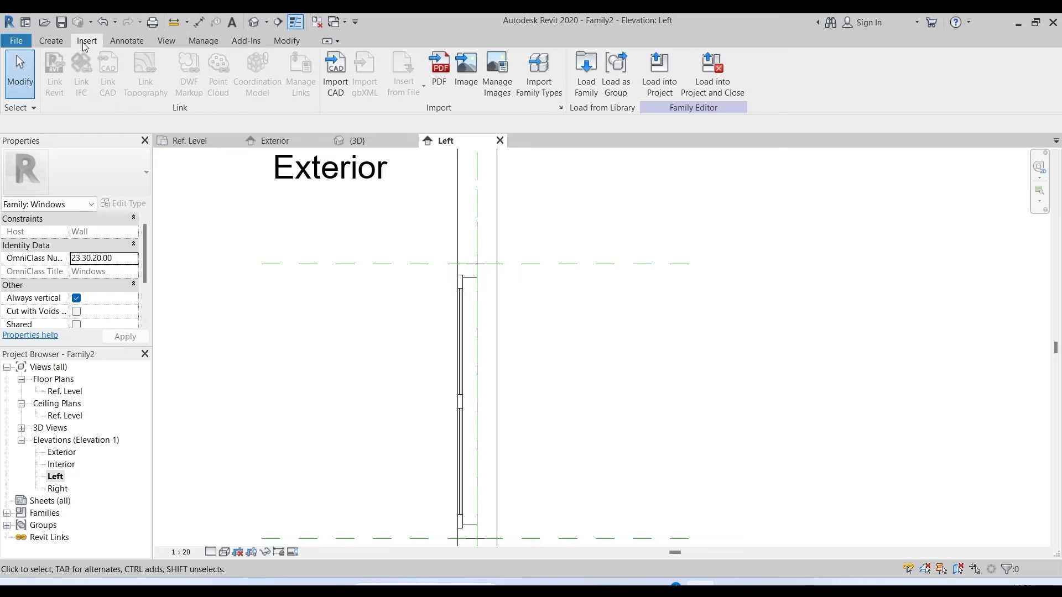
{"action": "left_click", "coordinate": [340, 75]}
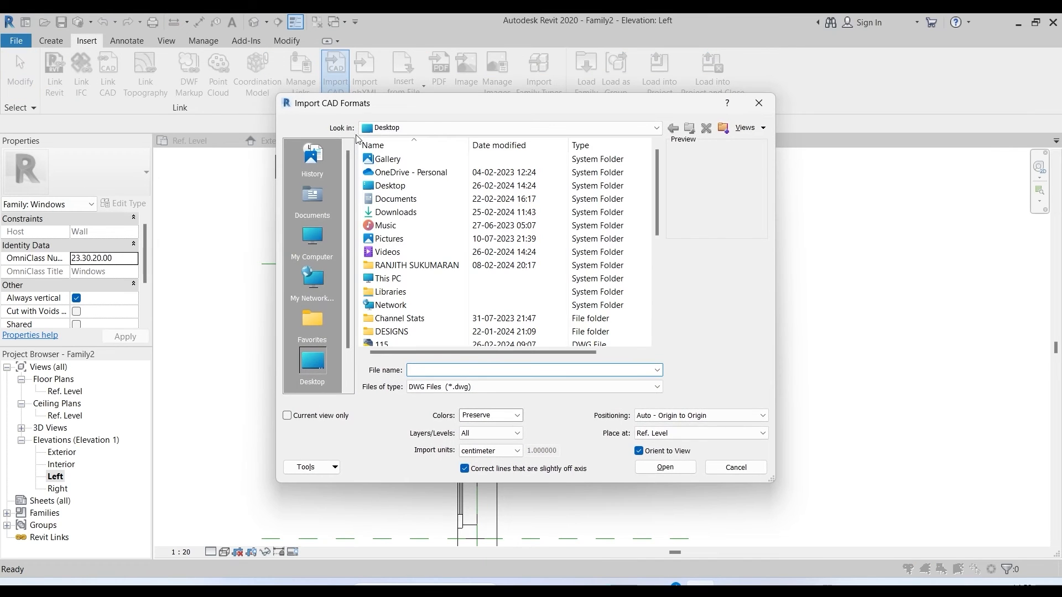
{"action": "left_click", "coordinate": [387, 319]}
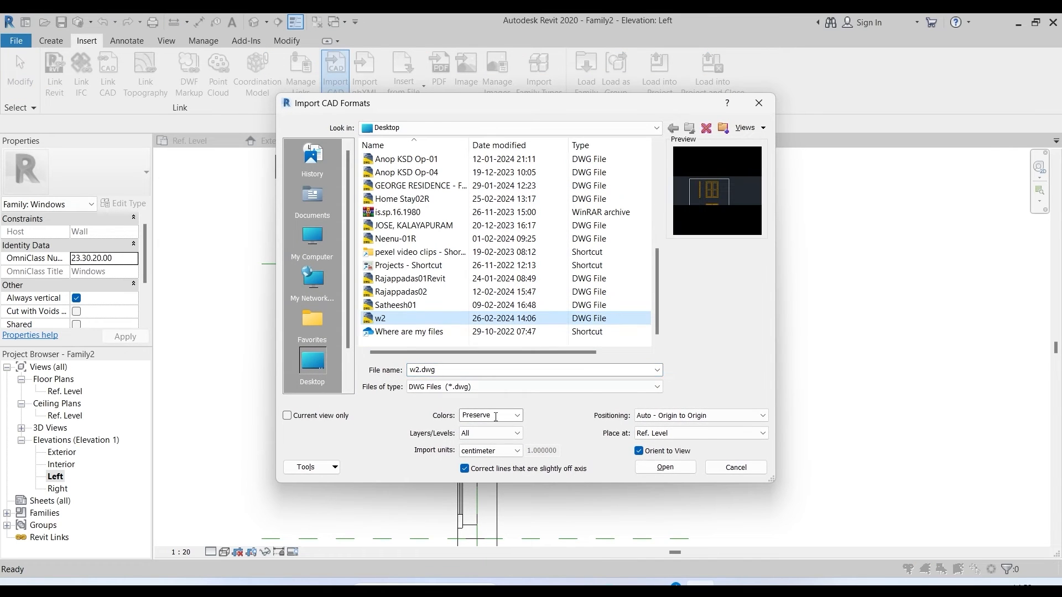
{"action": "left_click", "coordinate": [665, 467]}
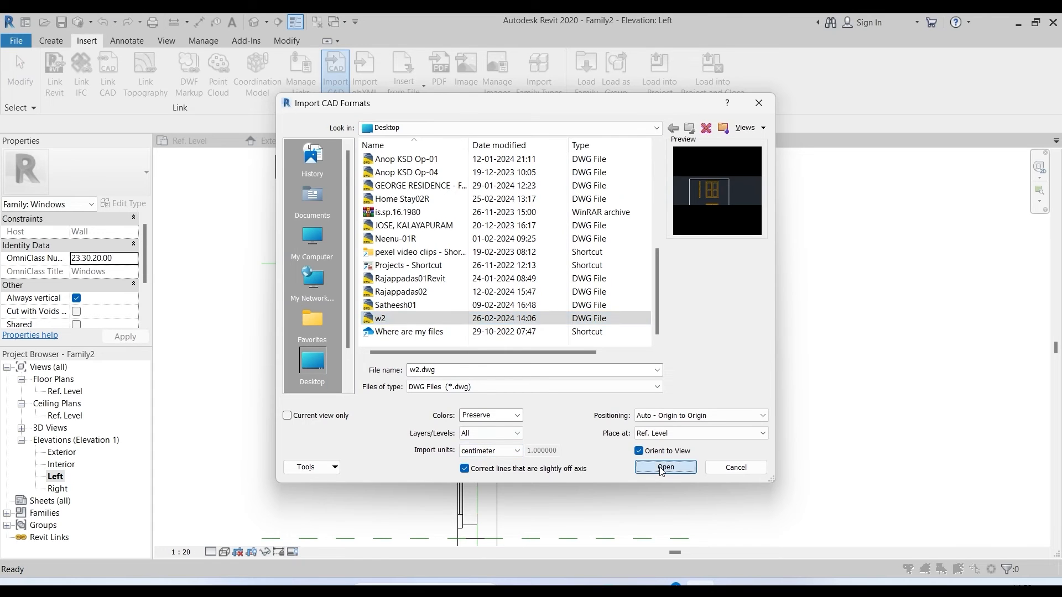
{"action": "scroll", "coordinate": [493, 404], "scroll_direction": "down", "scroll_amount": 3}
{"action": "scroll", "coordinate": [576, 339], "scroll_direction": "up", "scroll_amount": 5}
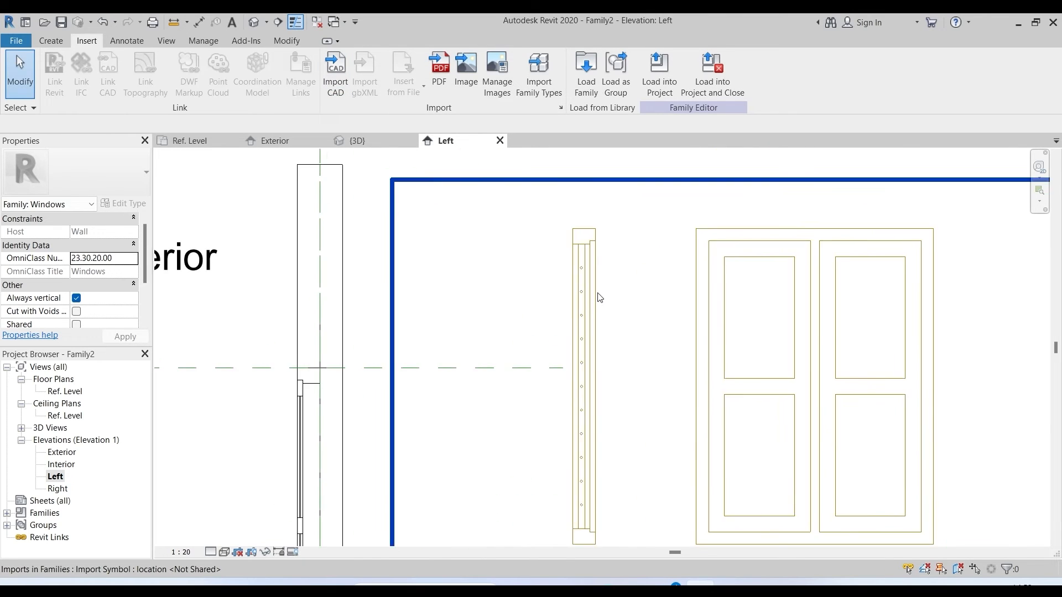
{"action": "scroll", "coordinate": [621, 241], "scroll_direction": "down", "scroll_amount": 4}
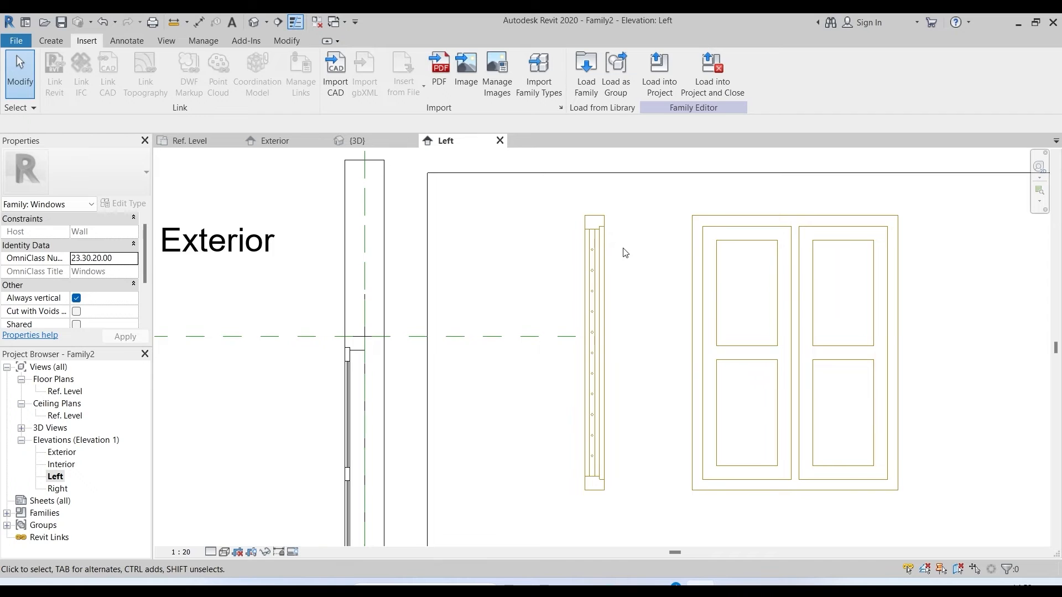
{"action": "scroll", "coordinate": [630, 232], "scroll_direction": "down", "scroll_amount": 1}
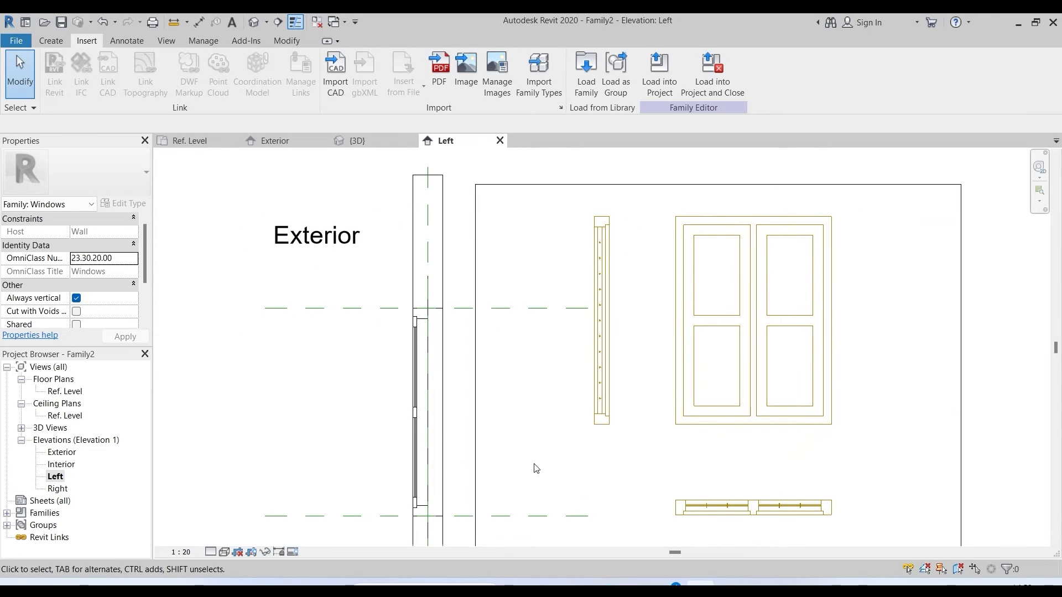
{"action": "scroll", "coordinate": [479, 245], "scroll_direction": "down", "scroll_amount": 3}
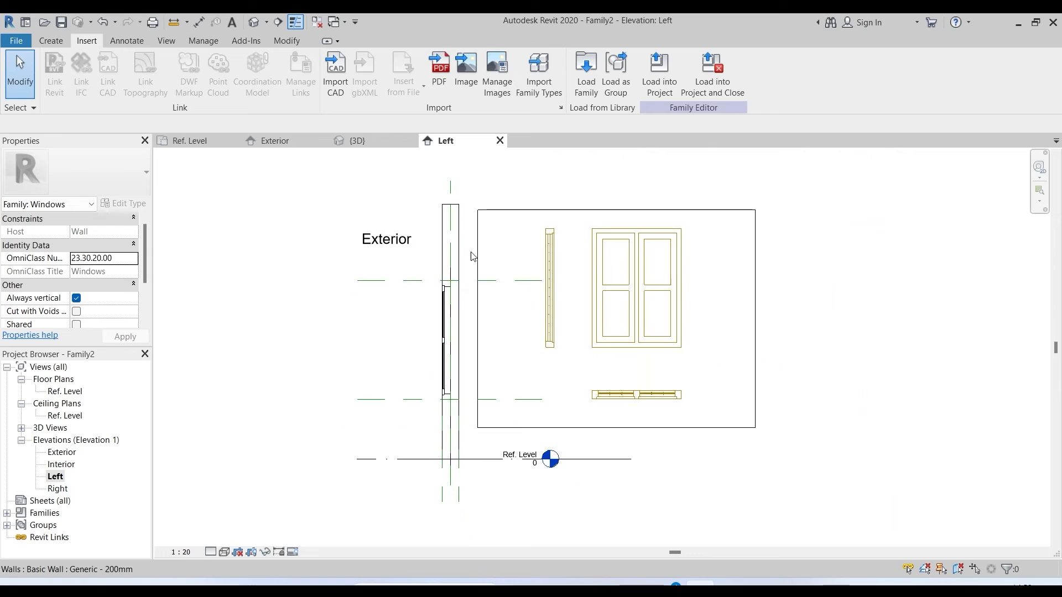
- Rotate the imported w2.dwg drawing half a turn in the Left elevation
{"action": "left_click", "coordinate": [694, 215]}
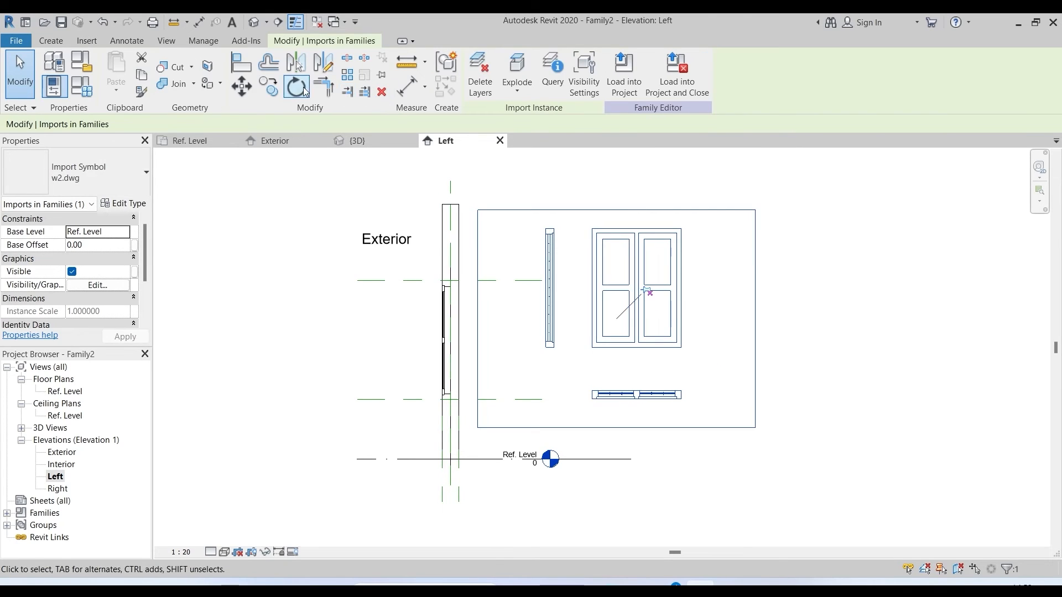
{"action": "left_click", "coordinate": [296, 87]}
{"action": "left_click", "coordinate": [615, 507]}
{"action": "scroll", "coordinate": [791, 346], "scroll_direction": "down", "scroll_amount": 1}
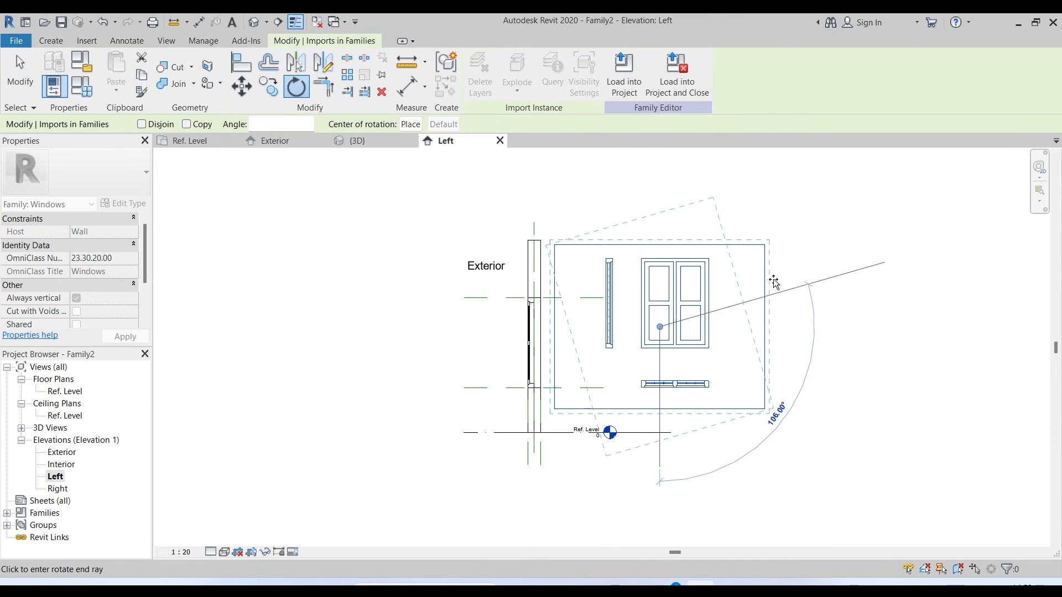
{"action": "left_click", "coordinate": [668, 201]}
{"action": "left_click", "coordinate": [771, 439]}
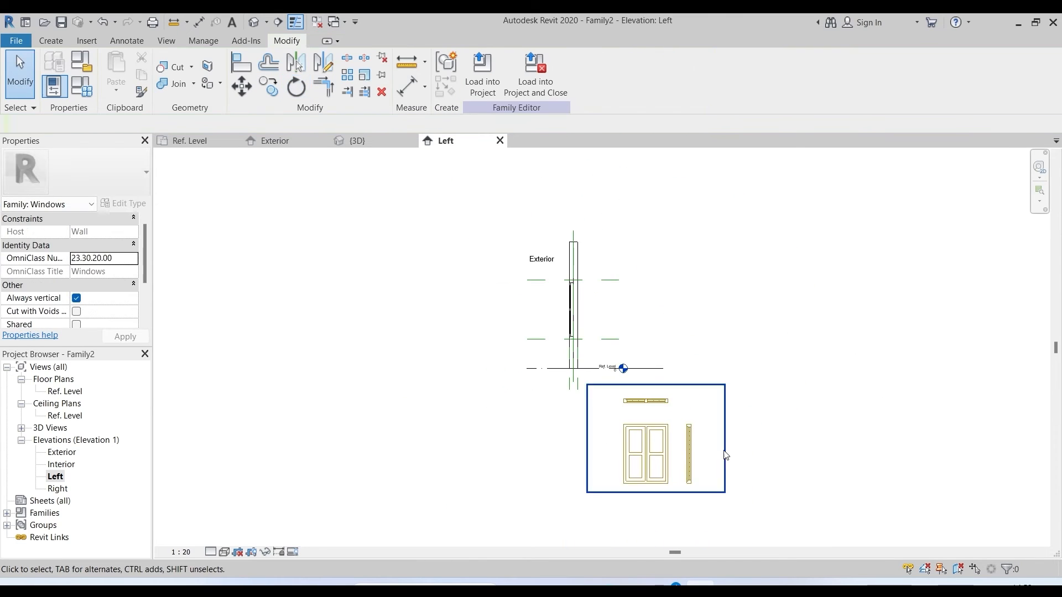
- Move the imported drawing by its vertical section's upper corner onto the window's upper corner at the wall's exterior face
{"action": "scroll", "coordinate": [719, 448], "scroll_direction": "up", "scroll_amount": 5}
{"action": "scroll", "coordinate": [710, 423], "scroll_direction": "up", "scroll_amount": 2}
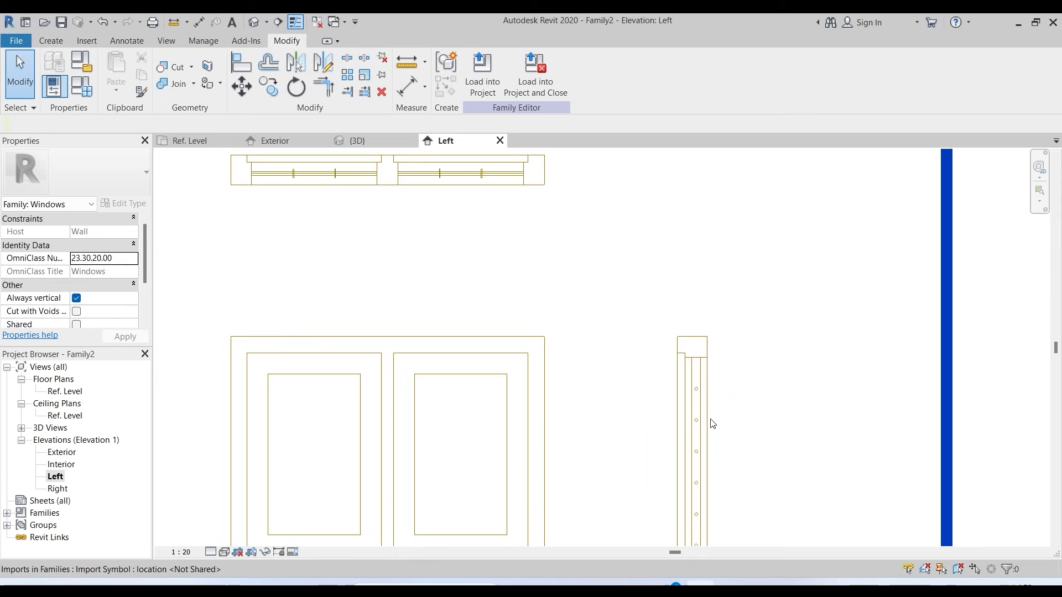
{"action": "left_click", "coordinate": [696, 336]}
{"action": "scroll", "coordinate": [631, 394], "scroll_direction": "down", "scroll_amount": 5}
{"action": "left_click", "coordinate": [244, 88]}
{"action": "scroll", "coordinate": [652, 387], "scroll_direction": "up", "scroll_amount": 2}
{"action": "left_click", "coordinate": [659, 348]}
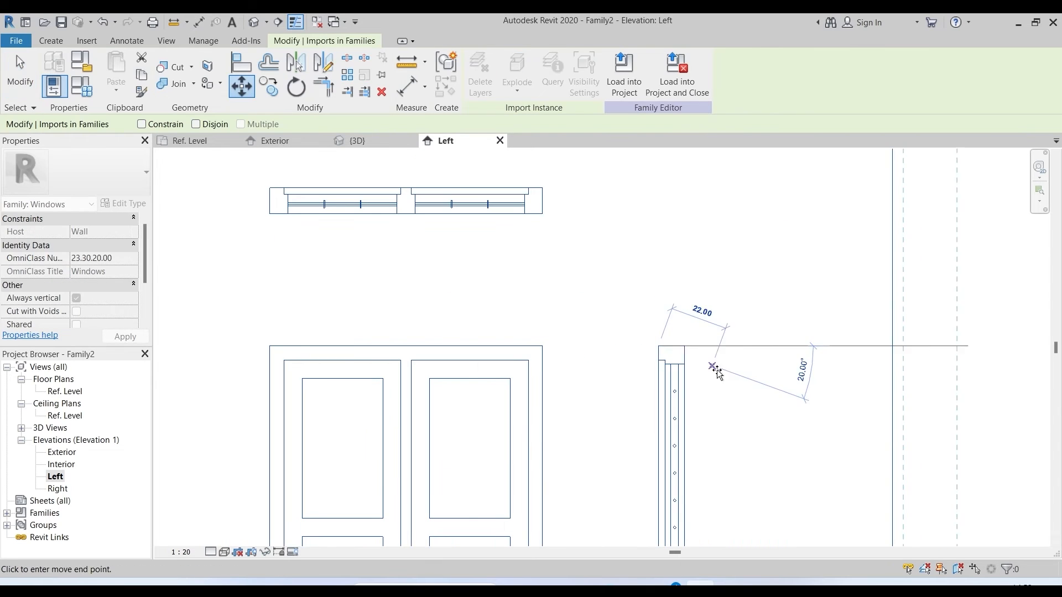
{"action": "scroll", "coordinate": [739, 373], "scroll_direction": "down", "scroll_amount": 5}
{"action": "scroll", "coordinate": [581, 207], "scroll_direction": "up", "scroll_amount": 5}
{"action": "left_click", "coordinate": [537, 198]}
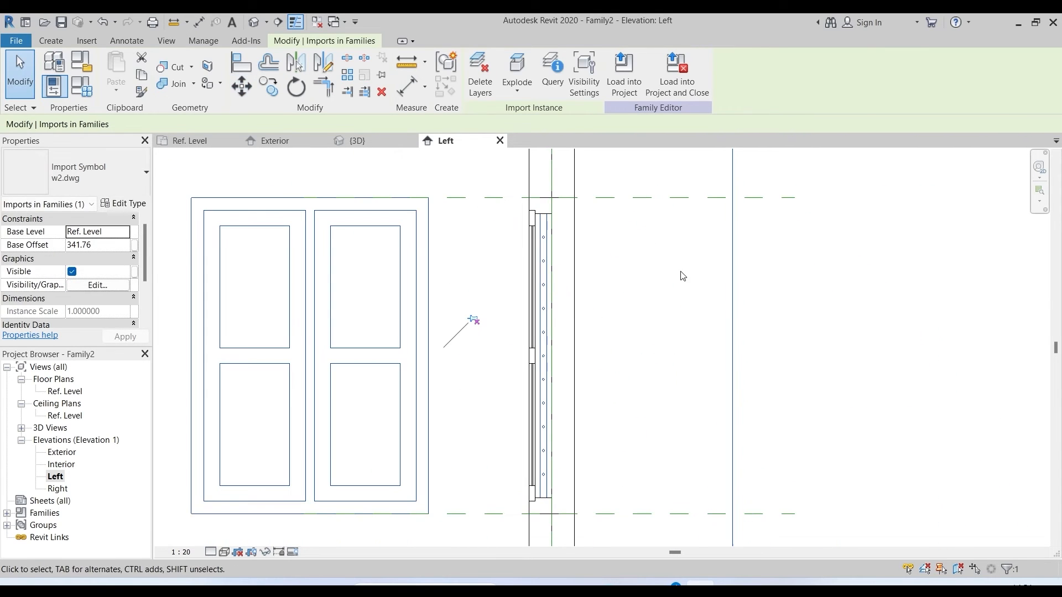
{"action": "key", "text": "Escape"}
- Create a round bar extrusion from the topmost circle in the imported section, with an extrusion end of -105 cm
{"action": "scroll", "coordinate": [496, 325], "scroll_direction": "up", "scroll_amount": 4}
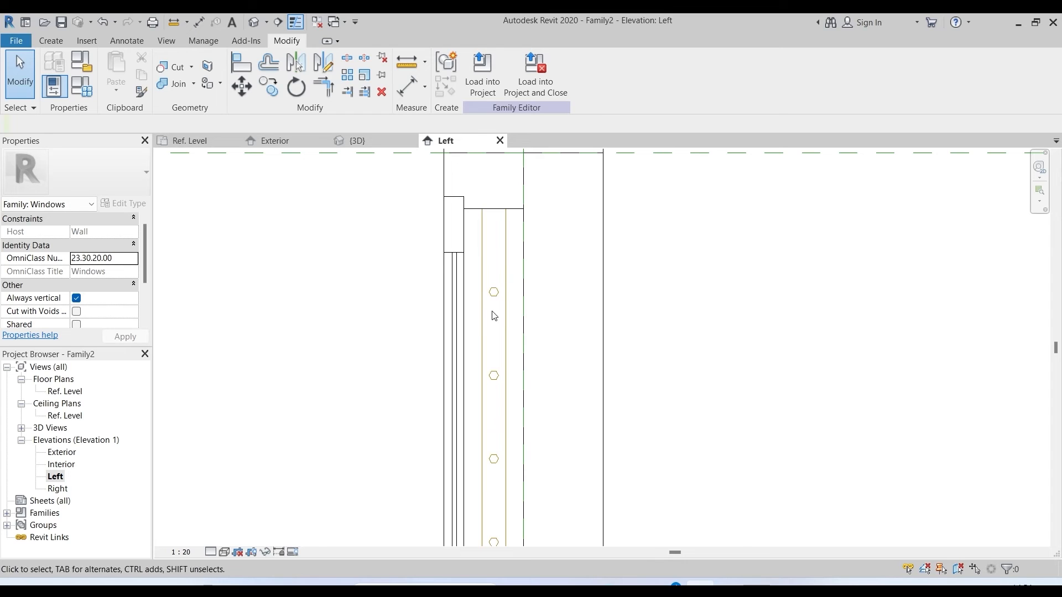
{"action": "left_click", "coordinate": [51, 40]}
{"action": "left_click", "coordinate": [131, 96]}
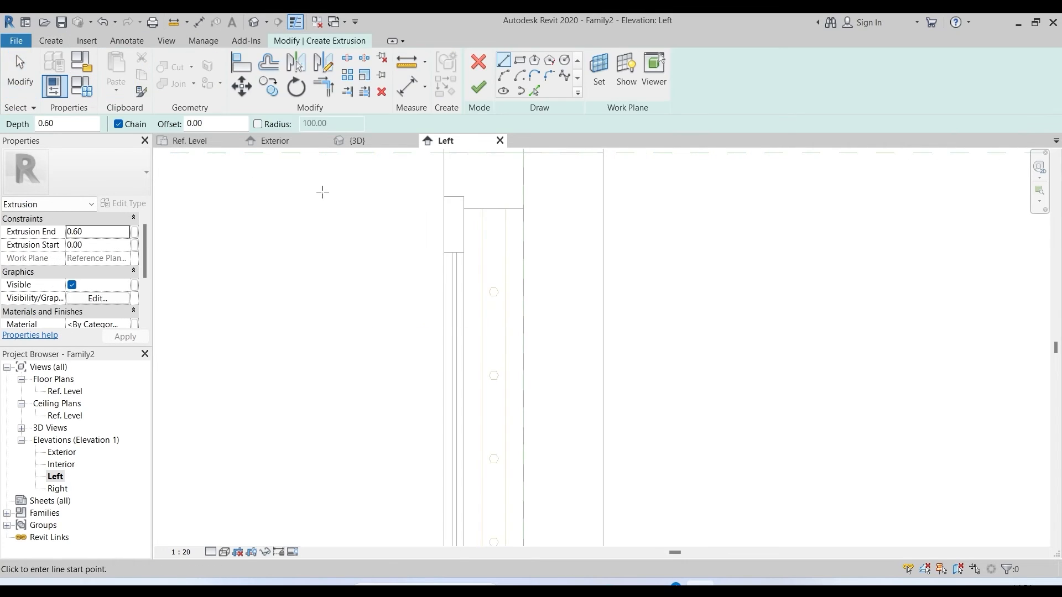
{"action": "left_click", "coordinate": [537, 92]}
{"action": "scroll", "coordinate": [500, 304], "scroll_direction": "up", "scroll_amount": 2}
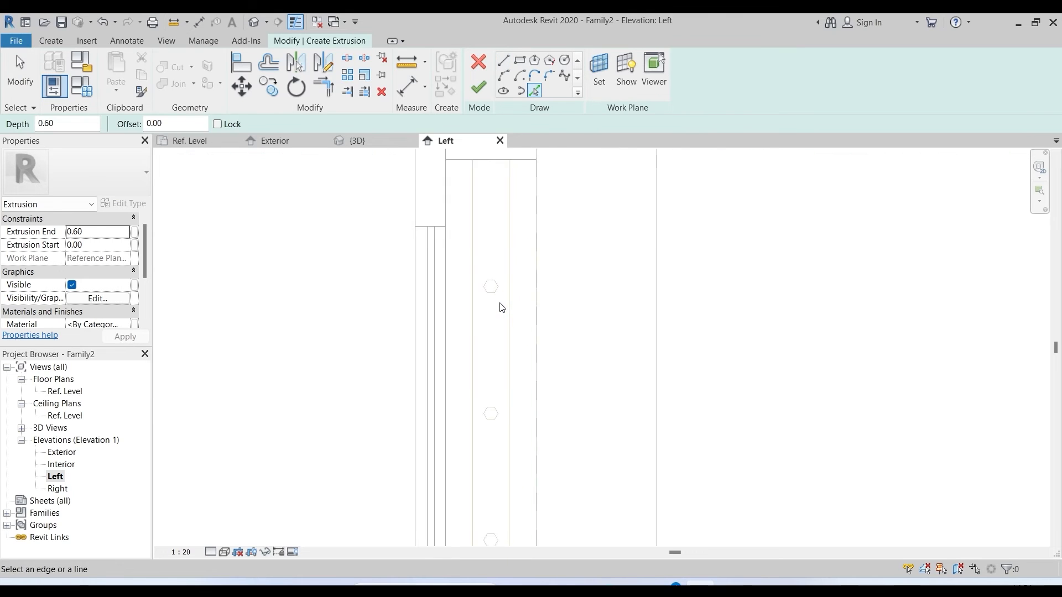
{"action": "left_click", "coordinate": [495, 295]}
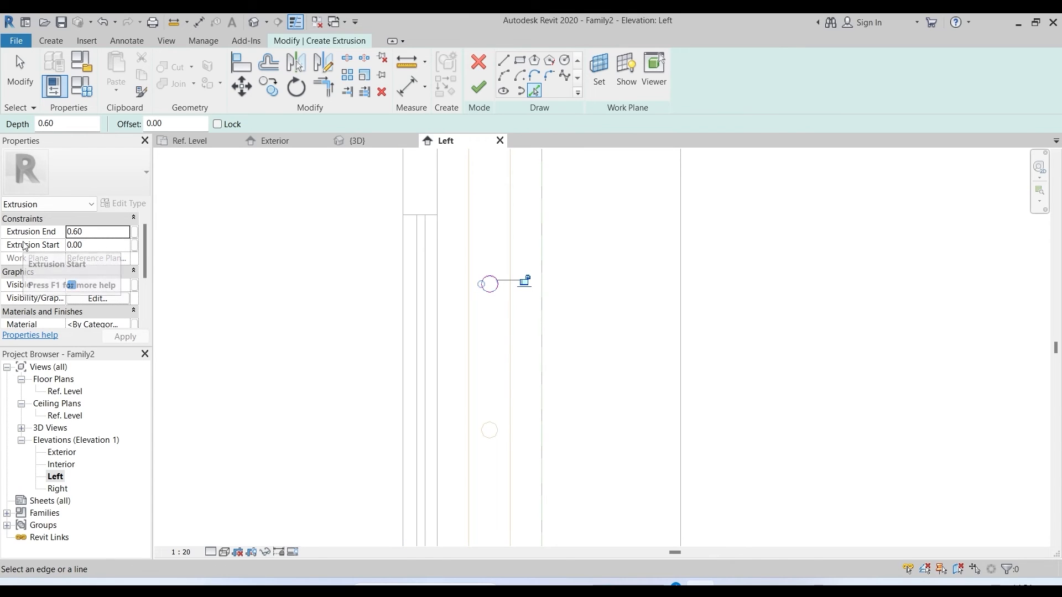
{"action": "left_click", "coordinate": [88, 237]}
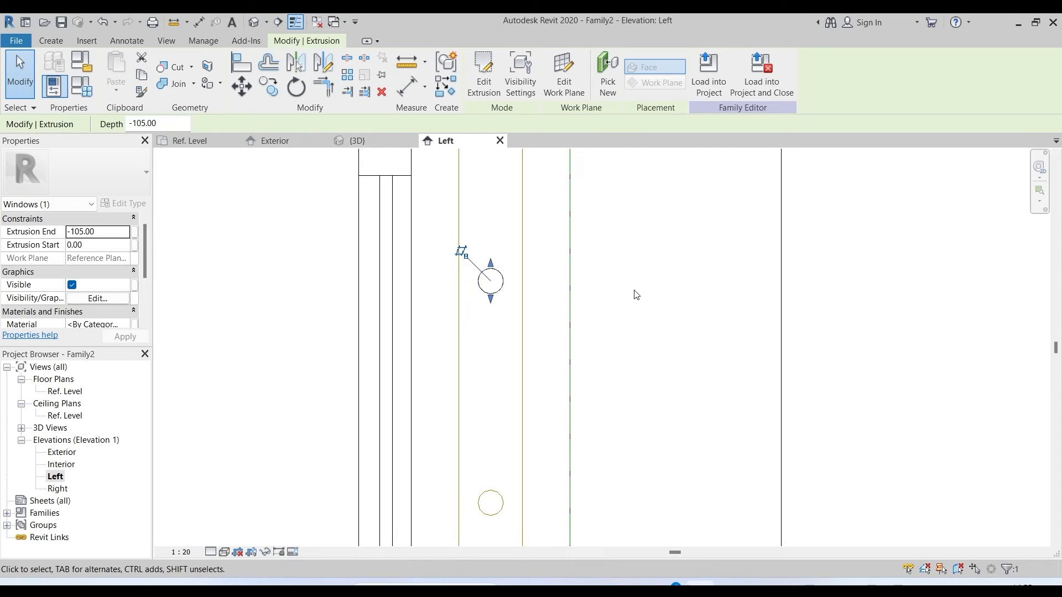
{"action": "key", "text": "Escape"}
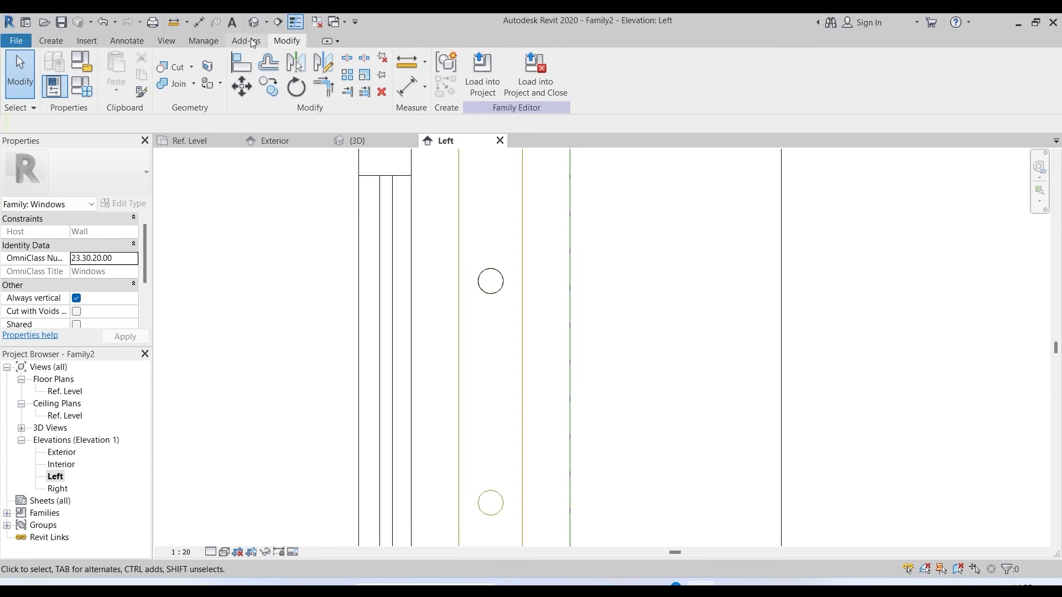
- Check the bar in the 3D view and set the Exterior elevation's visual style to Wireframe
{"action": "left_click", "coordinate": [252, 24]}
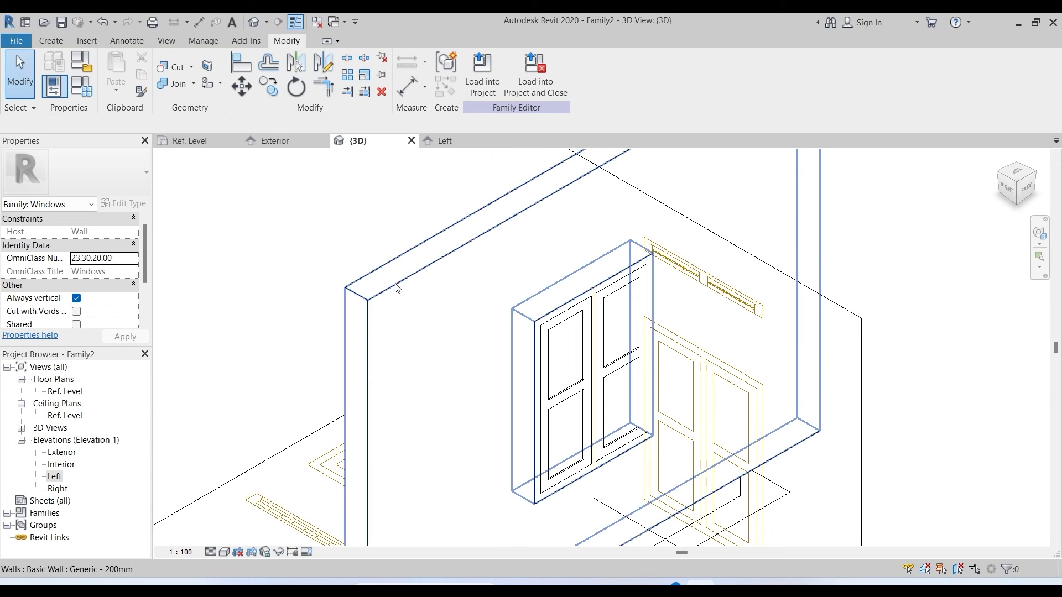
{"action": "double_click", "coordinate": [62, 453]}
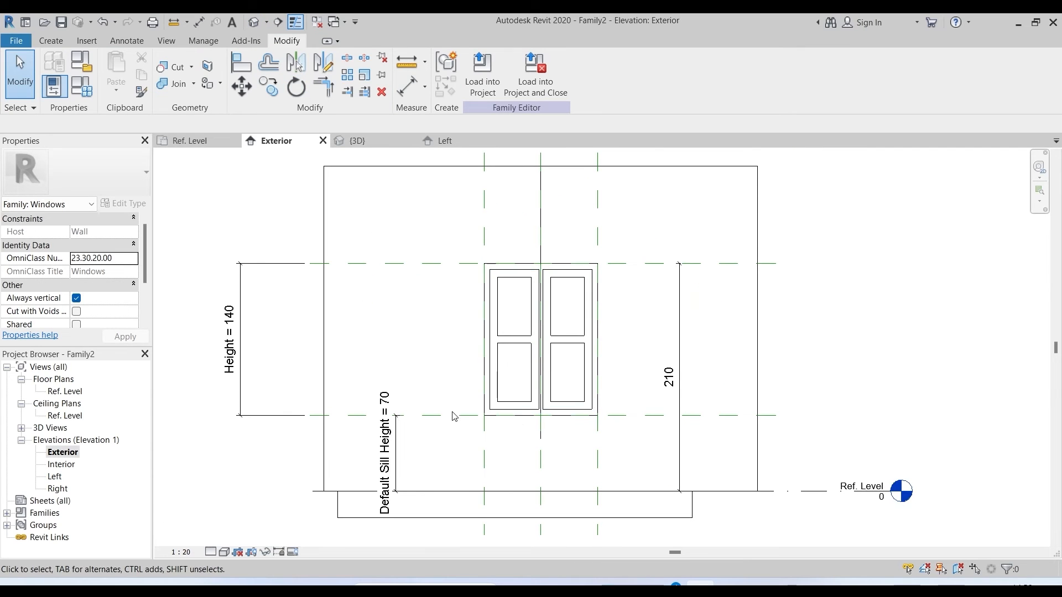
{"action": "left_click", "coordinate": [224, 552]}
{"action": "left_click", "coordinate": [257, 469]}
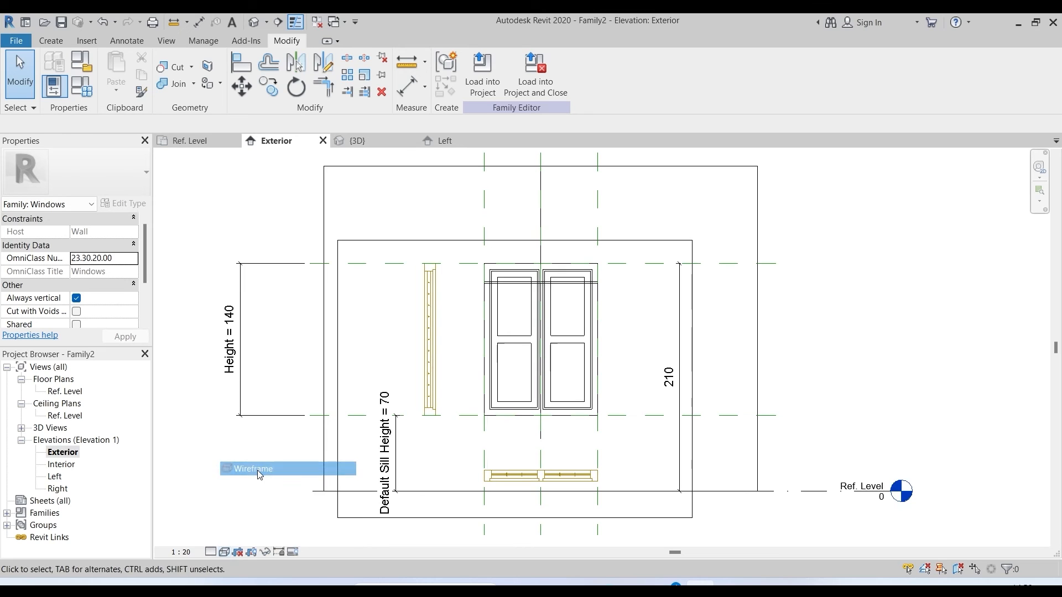
{"action": "scroll", "coordinate": [547, 323], "scroll_direction": "up", "scroll_amount": 3}
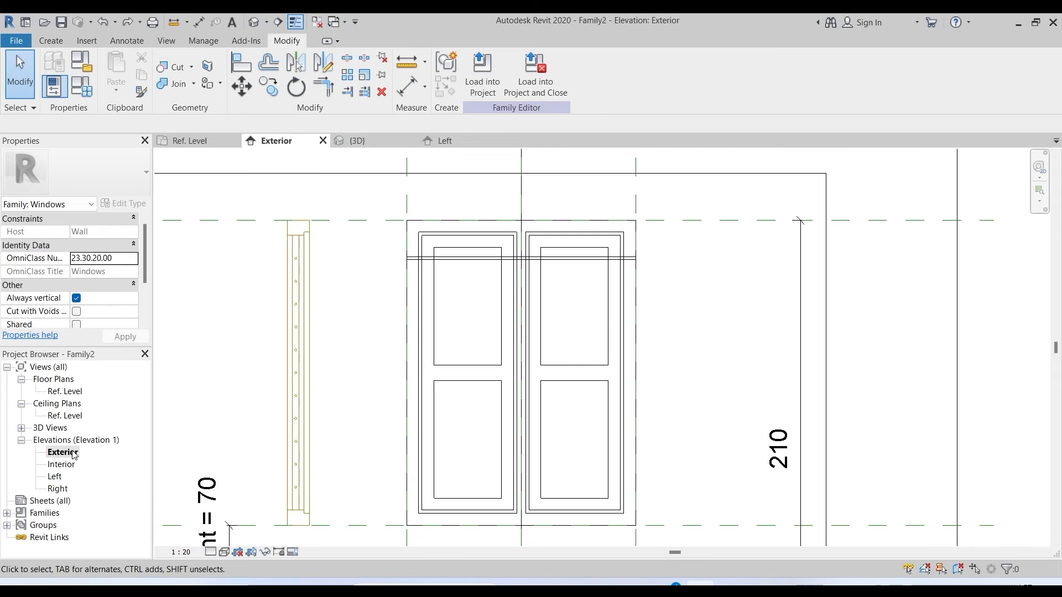
- In the Left elevation, make multiple copies of the round bar down onto the remaining circles of the imported section
{"action": "double_click", "coordinate": [56, 477]}
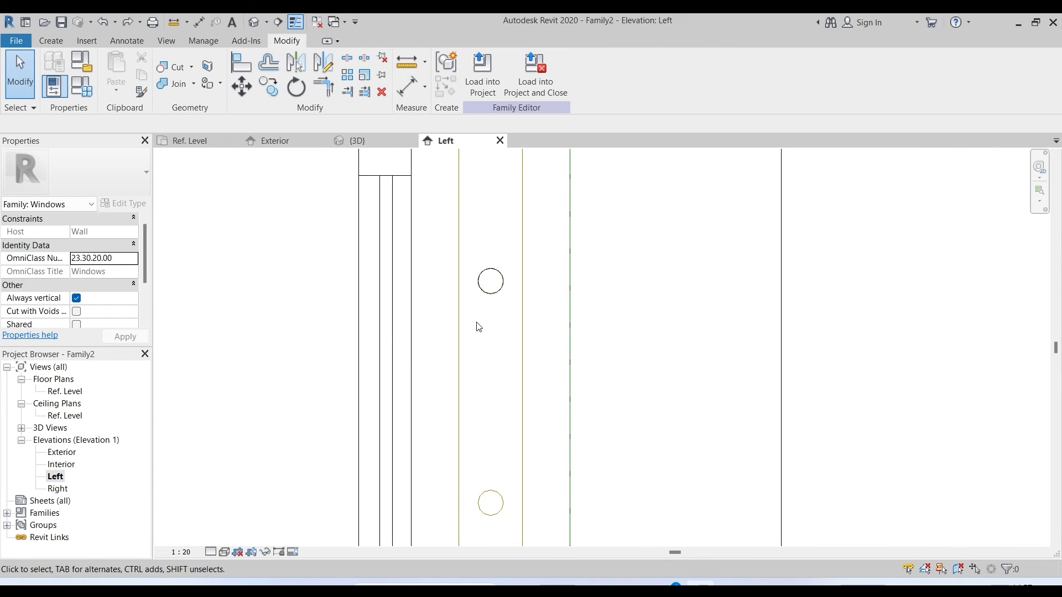
{"action": "left_click", "coordinate": [495, 277]}
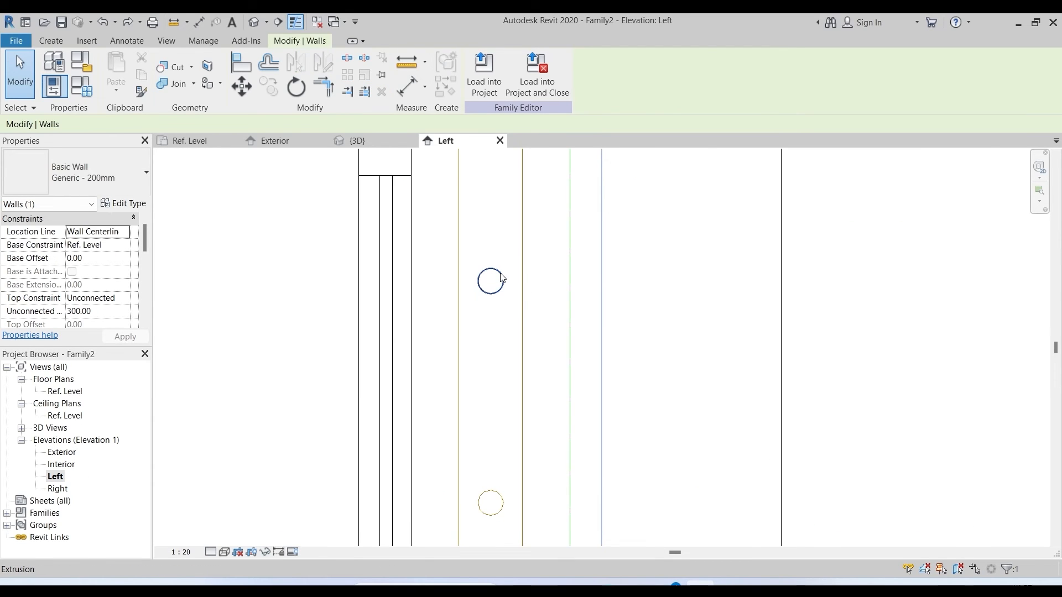
{"action": "left_click", "coordinate": [501, 277]}
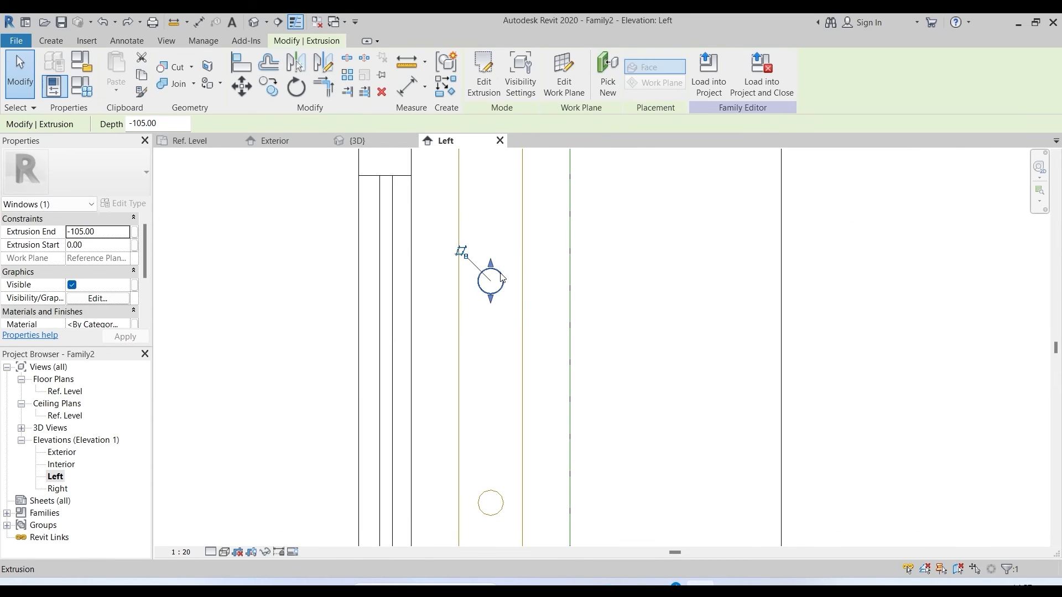
{"action": "left_click", "coordinate": [273, 91]}
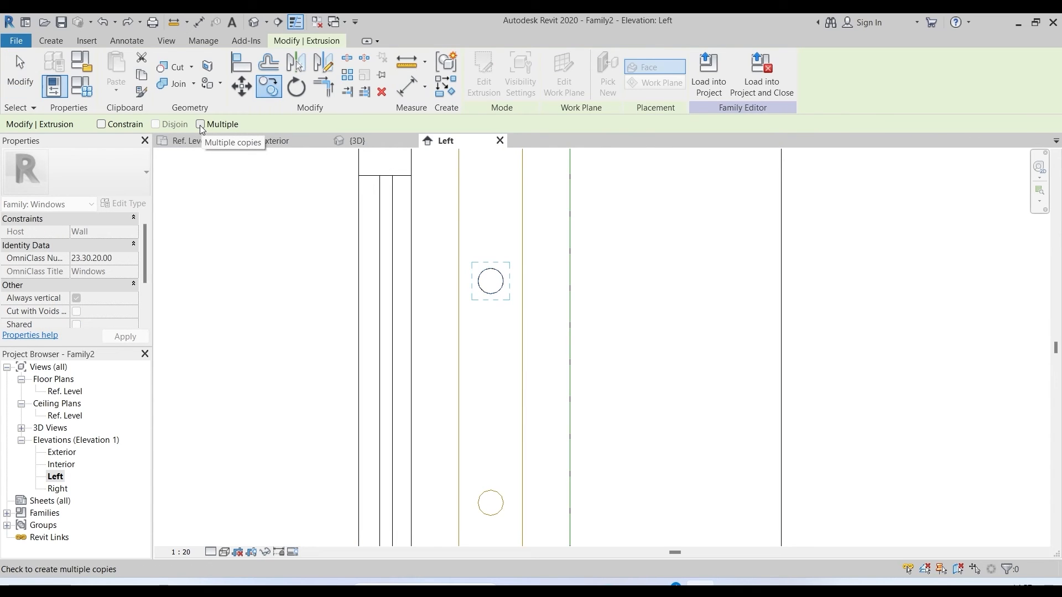
{"action": "left_click", "coordinate": [200, 125]}
{"action": "left_click", "coordinate": [491, 273]}
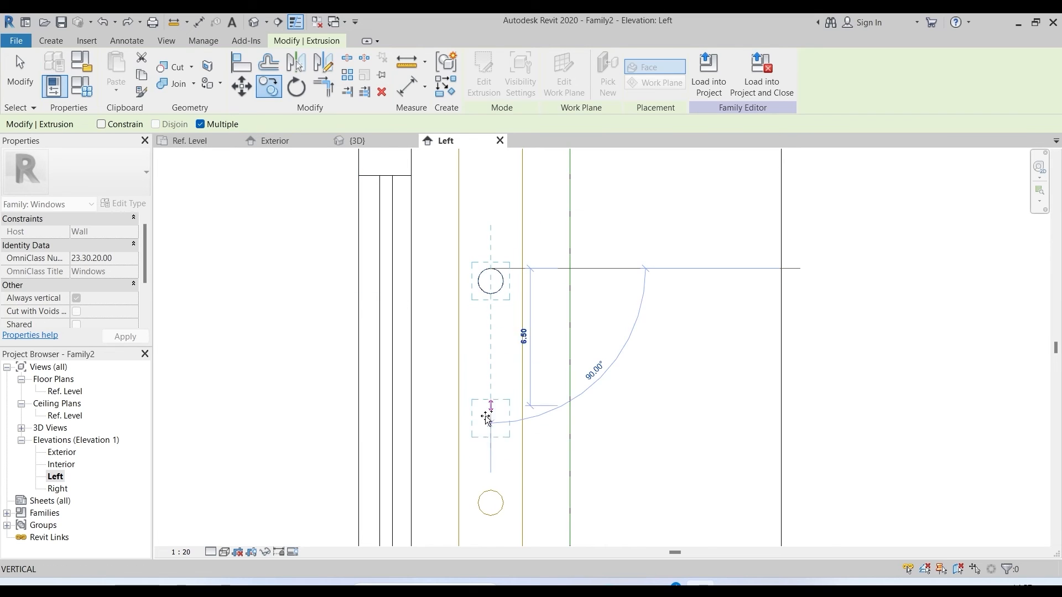
{"action": "scroll", "coordinate": [476, 381], "scroll_direction": "down", "scroll_amount": 3}
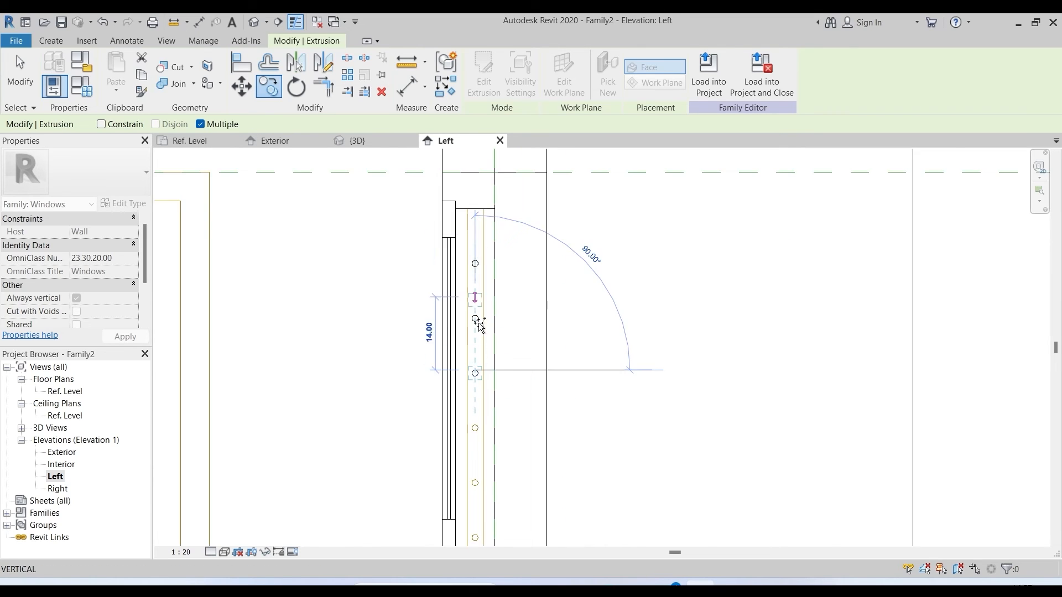
{"action": "left_click", "coordinate": [467, 427]}
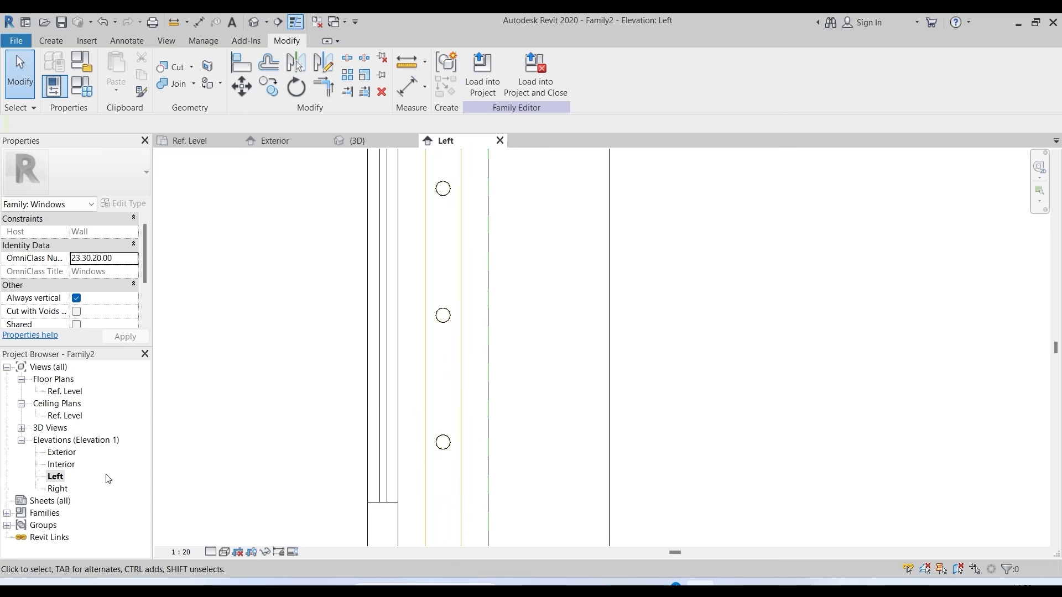
- Examine the copied horizontal bars in the Exterior elevation and the Ref. Level floor plan
{"action": "double_click", "coordinate": [61, 452]}
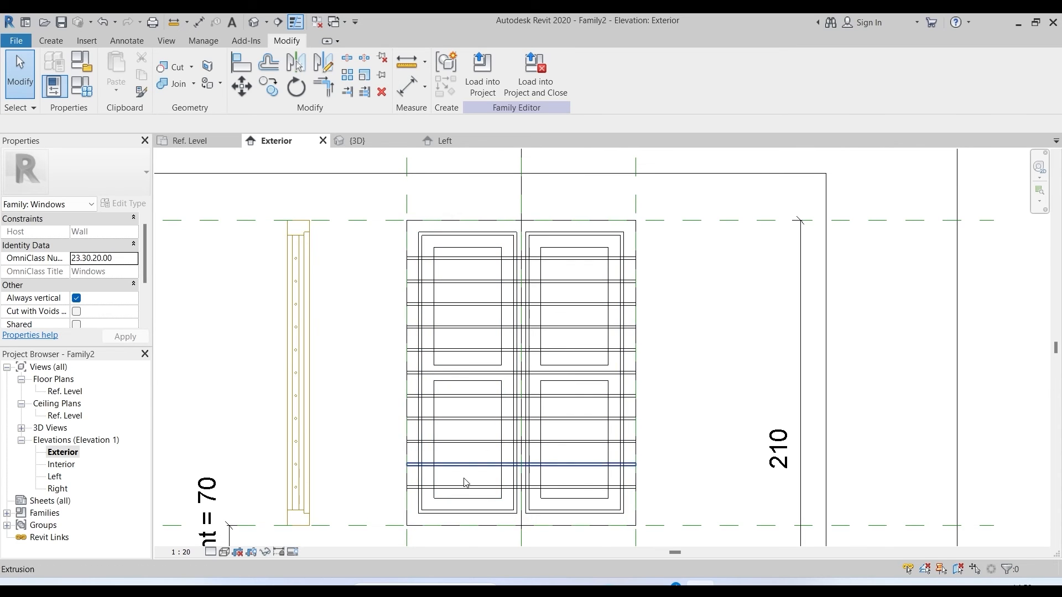
{"action": "scroll", "coordinate": [497, 348], "scroll_direction": "down", "scroll_amount": 3}
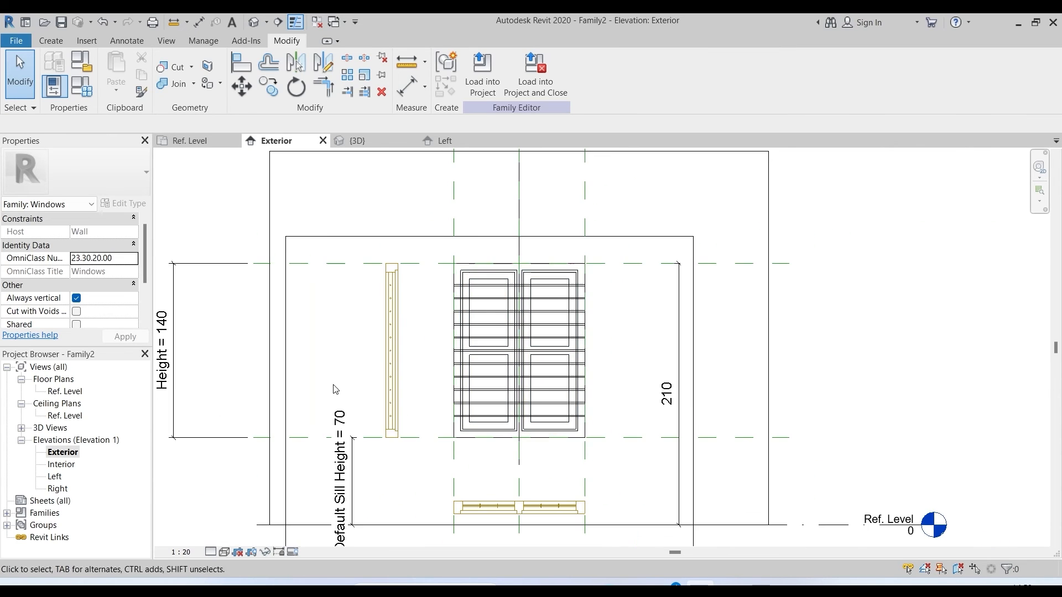
{"action": "left_click", "coordinate": [61, 392]}
{"action": "double_click", "coordinate": [61, 392]}
{"action": "scroll", "coordinate": [426, 384], "scroll_direction": "up", "scroll_amount": 6}
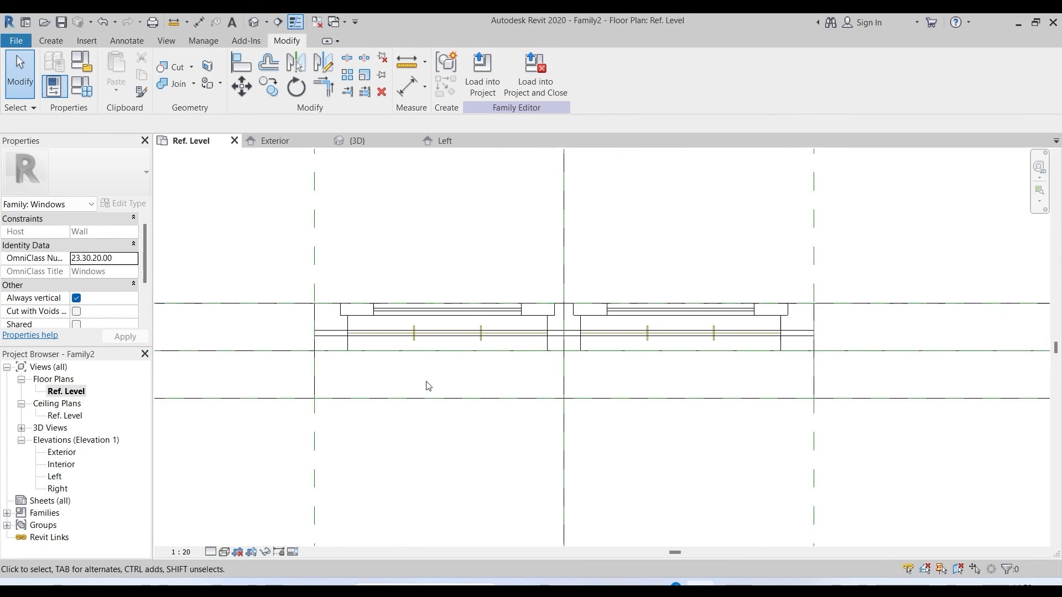
{"action": "scroll", "coordinate": [402, 318], "scroll_direction": "up", "scroll_amount": 2}
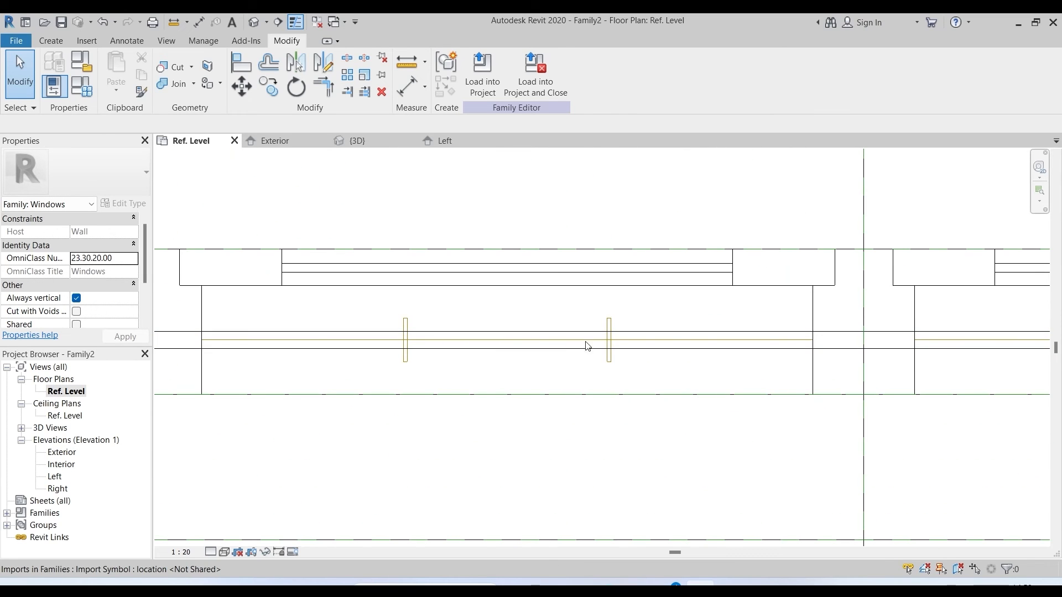
- Start an extrusion in the Ref. Level plan and sketch a 0.25 by 3 cm rectangle over the first imported vertical bar
{"action": "left_click", "coordinate": [49, 41]}
{"action": "left_click", "coordinate": [119, 69]}
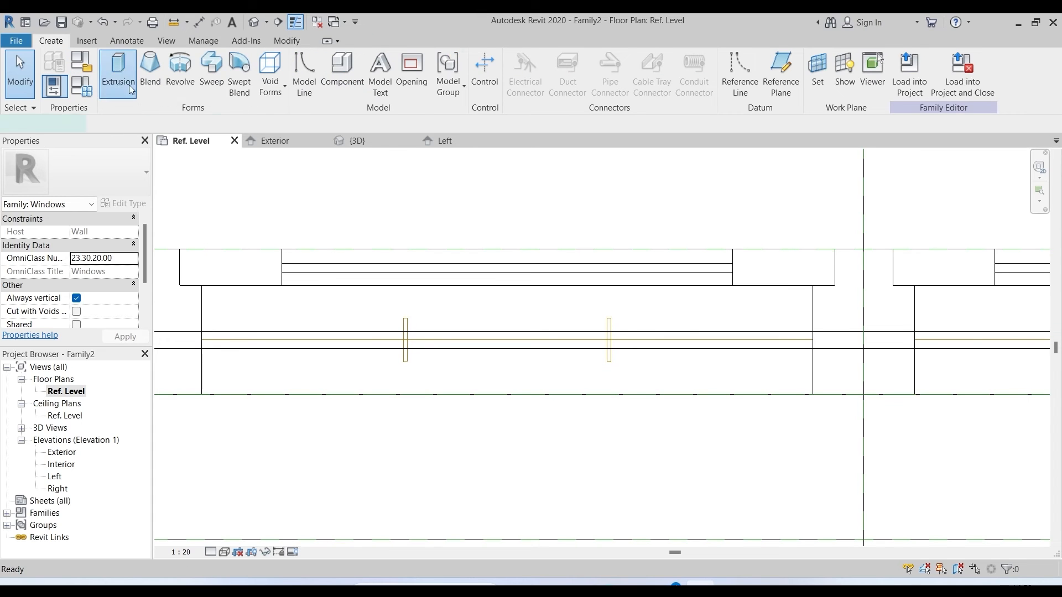
{"action": "left_click", "coordinate": [519, 60]}
{"action": "scroll", "coordinate": [421, 350], "scroll_direction": "up", "scroll_amount": 2}
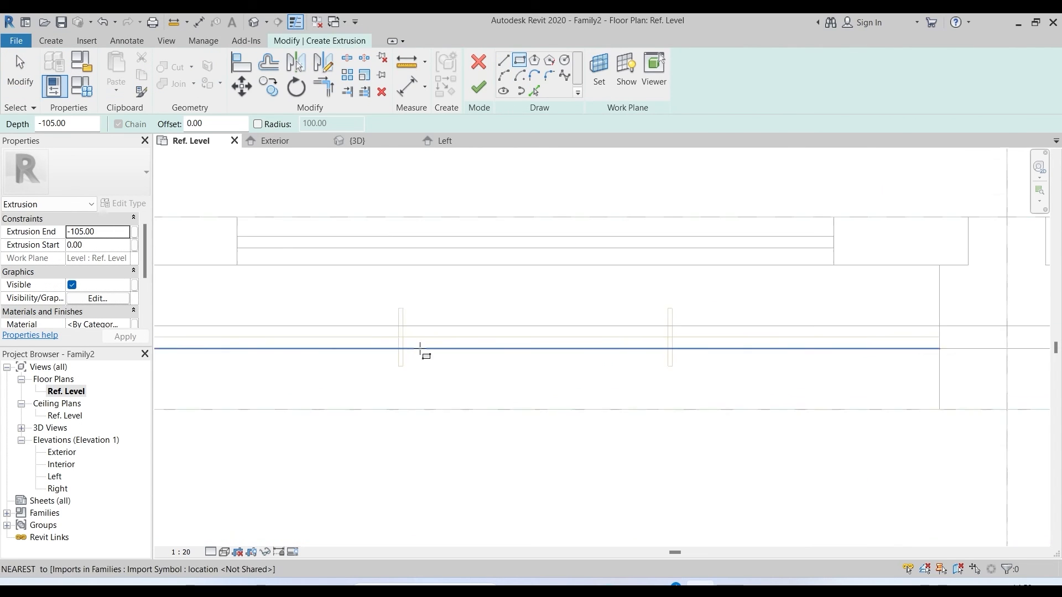
{"action": "left_click", "coordinate": [392, 296]}
{"action": "left_click", "coordinate": [397, 372]}
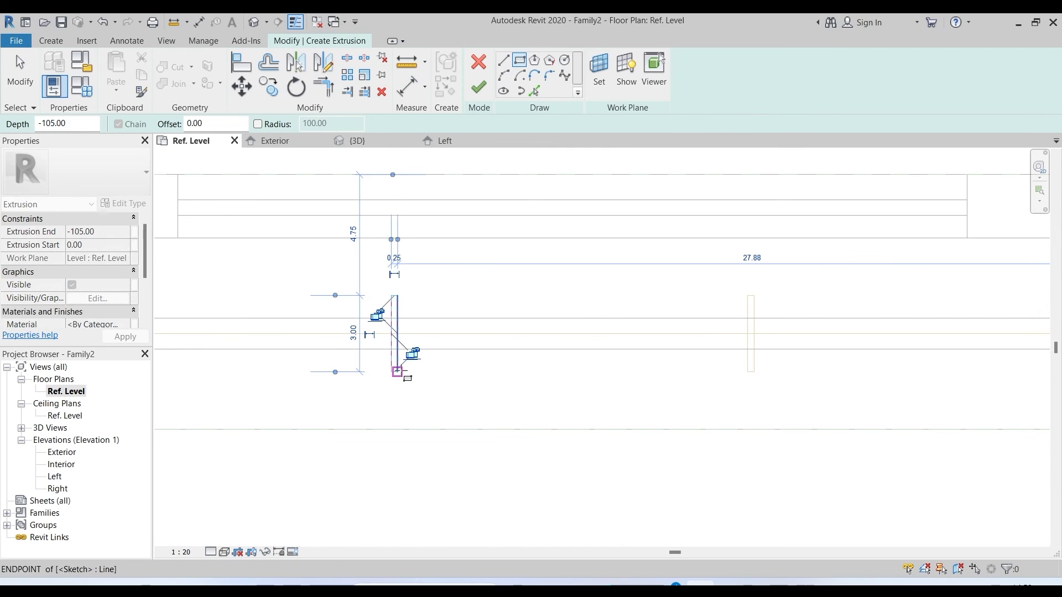
{"action": "key", "text": "Escape"}
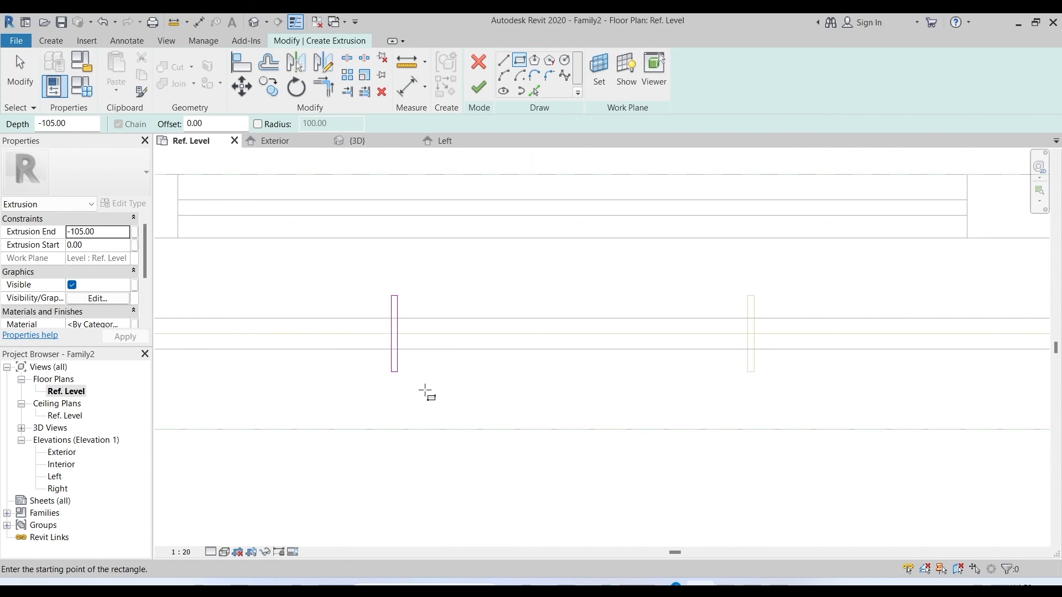
- Set the vertical bar's extrusion start to 70 and end to 210, finish it, and check it in the Exterior elevation
{"action": "left_click", "coordinate": [88, 245]}
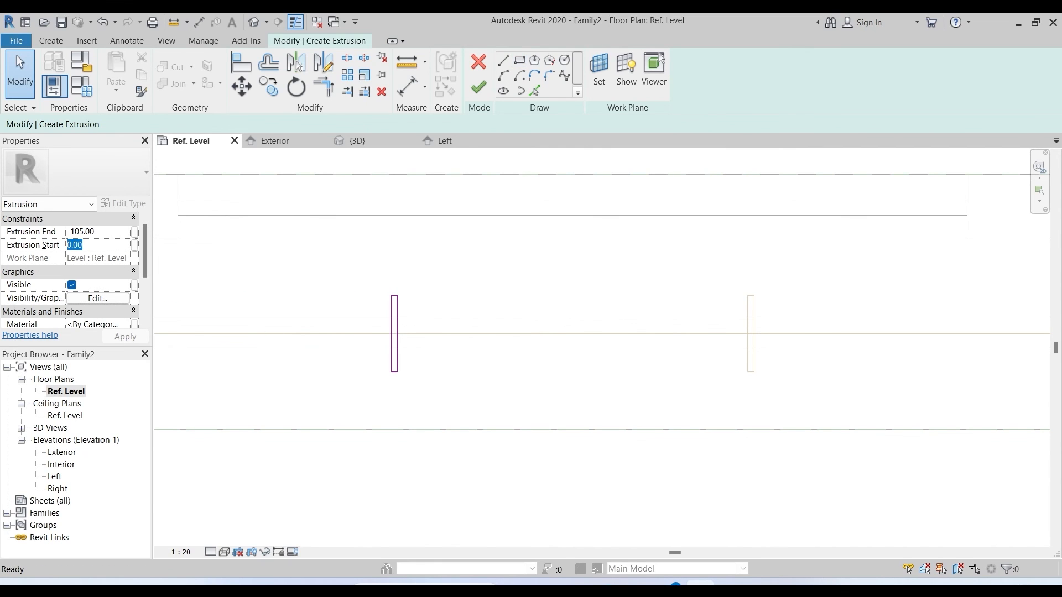
{"action": "type", "text": "7"}
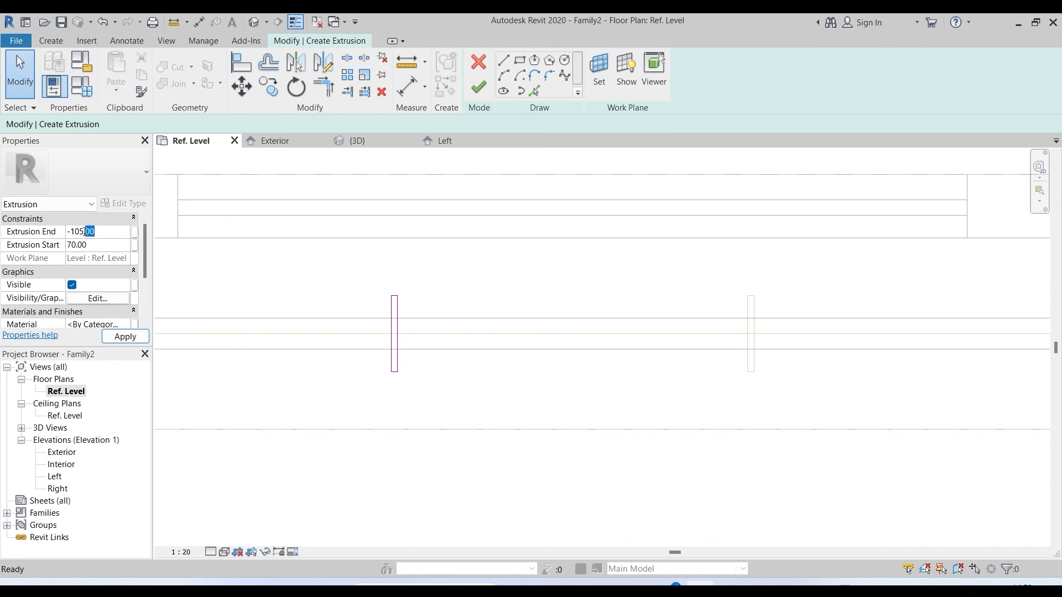
{"action": "type", "text": "2"}
{"action": "left_click", "coordinate": [119, 336]}
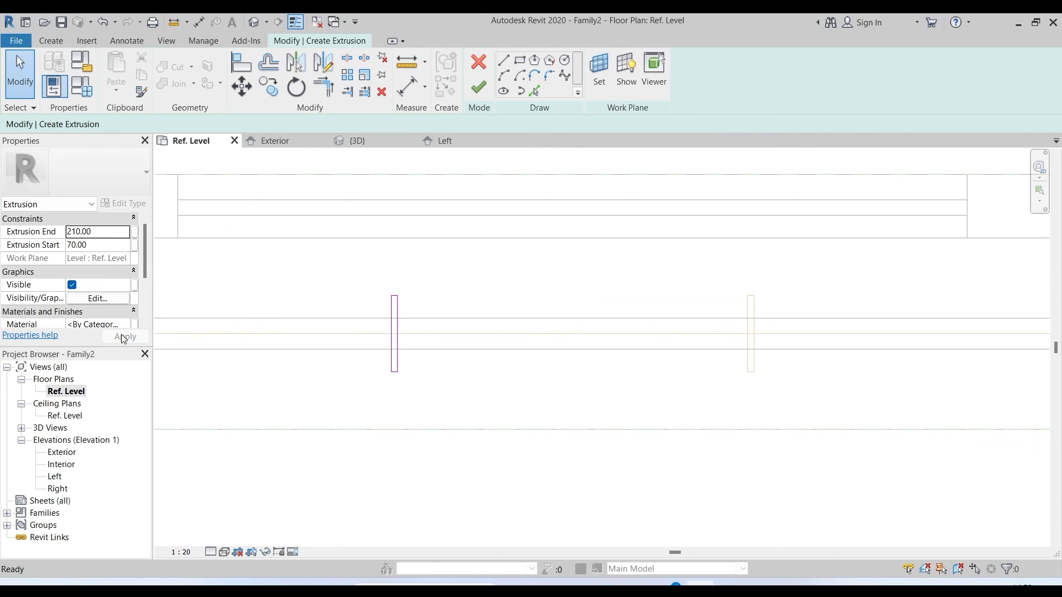
{"action": "left_click", "coordinate": [478, 89]}
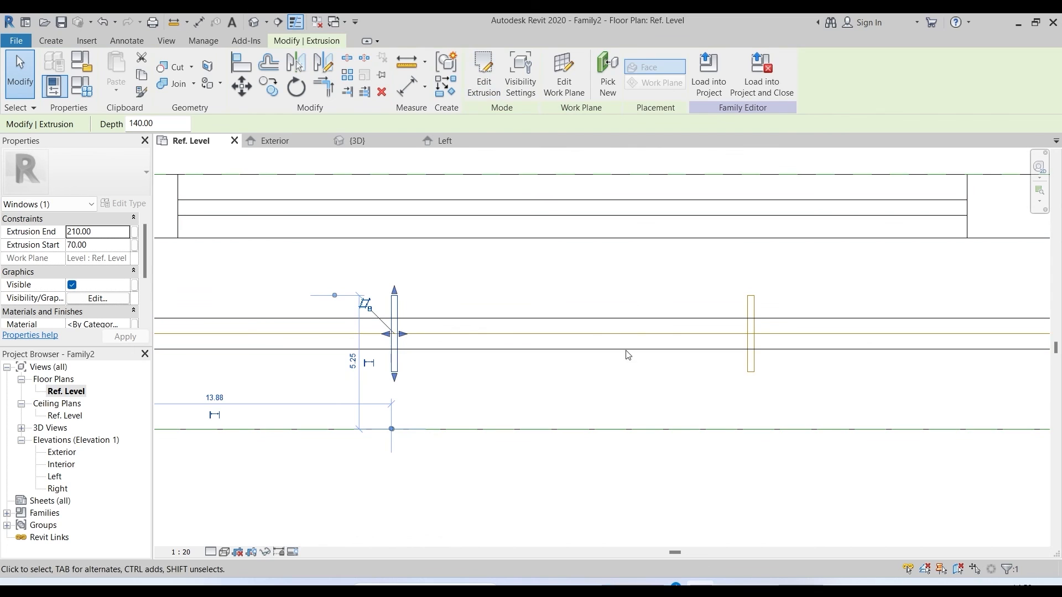
{"action": "left_click", "coordinate": [637, 394]}
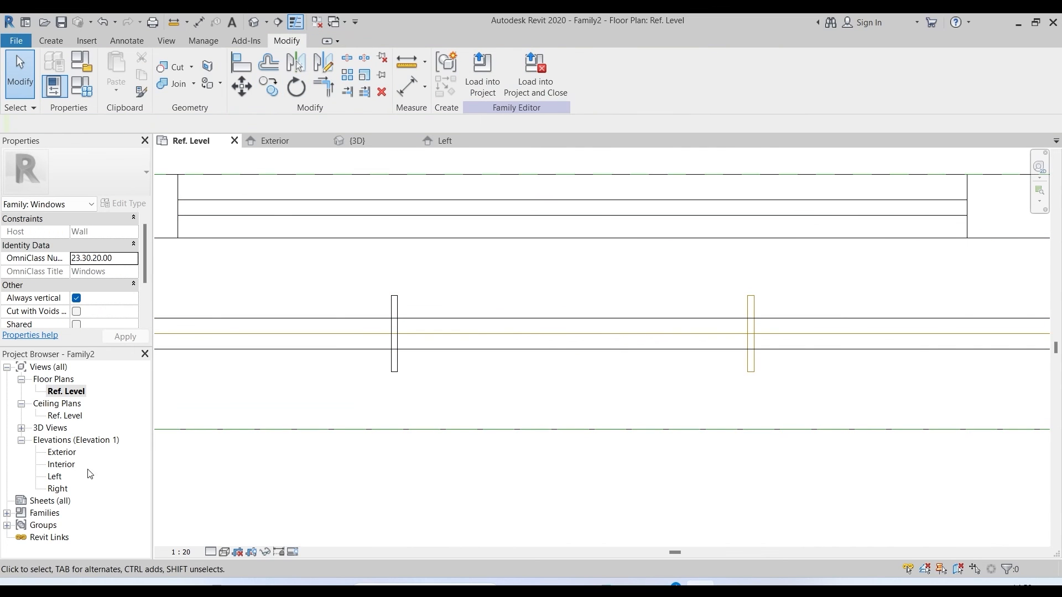
{"action": "double_click", "coordinate": [65, 453]}
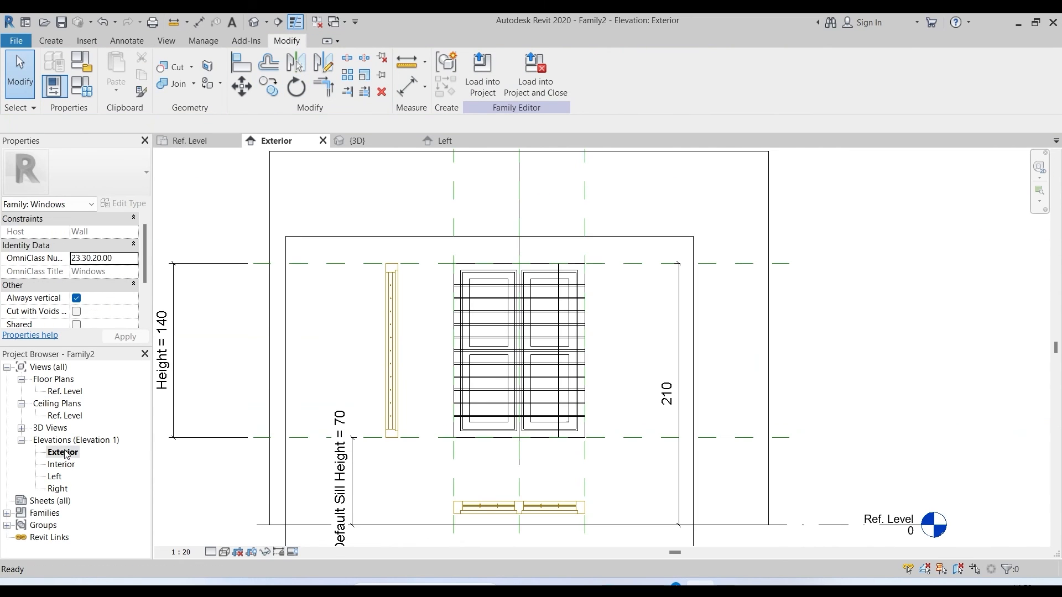
{"action": "scroll", "coordinate": [563, 277], "scroll_direction": "up", "scroll_amount": 2}
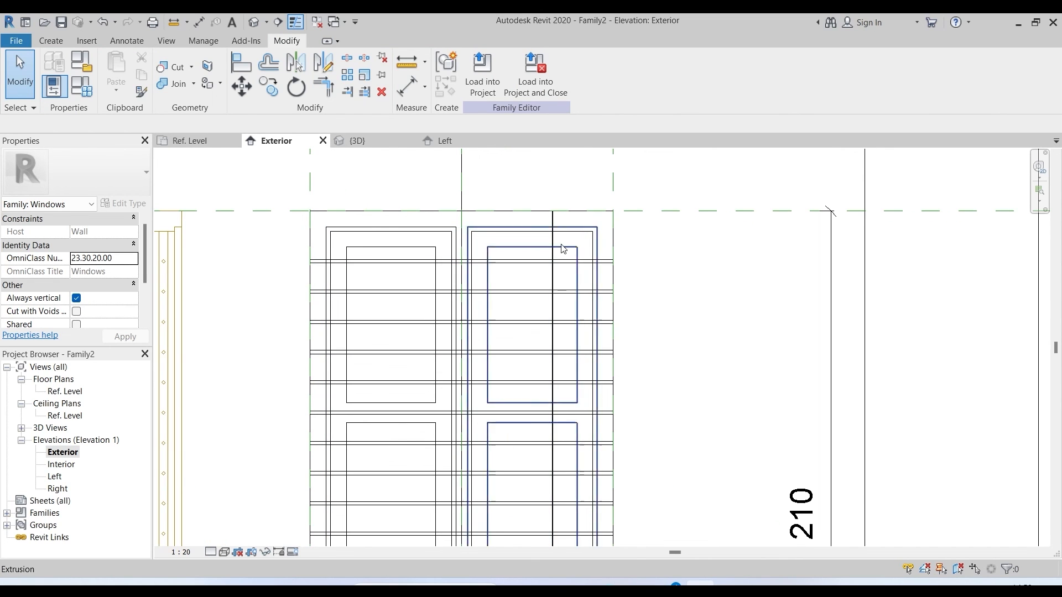
{"action": "scroll", "coordinate": [565, 229], "scroll_direction": "down", "scroll_amount": 1}
{"action": "scroll", "coordinate": [553, 293], "scroll_direction": "down", "scroll_amount": 1}
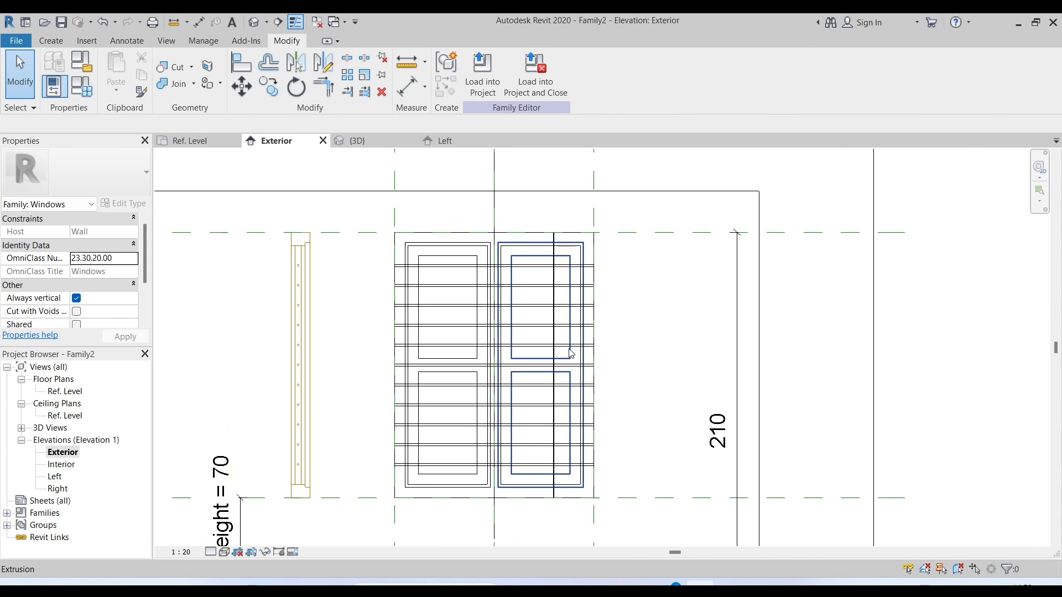
- In the Ref. Level plan, copy the vertical bar onto the second imported bar outline of the same window panel
{"action": "double_click", "coordinate": [73, 392]}
{"action": "left_click", "coordinate": [398, 374]}
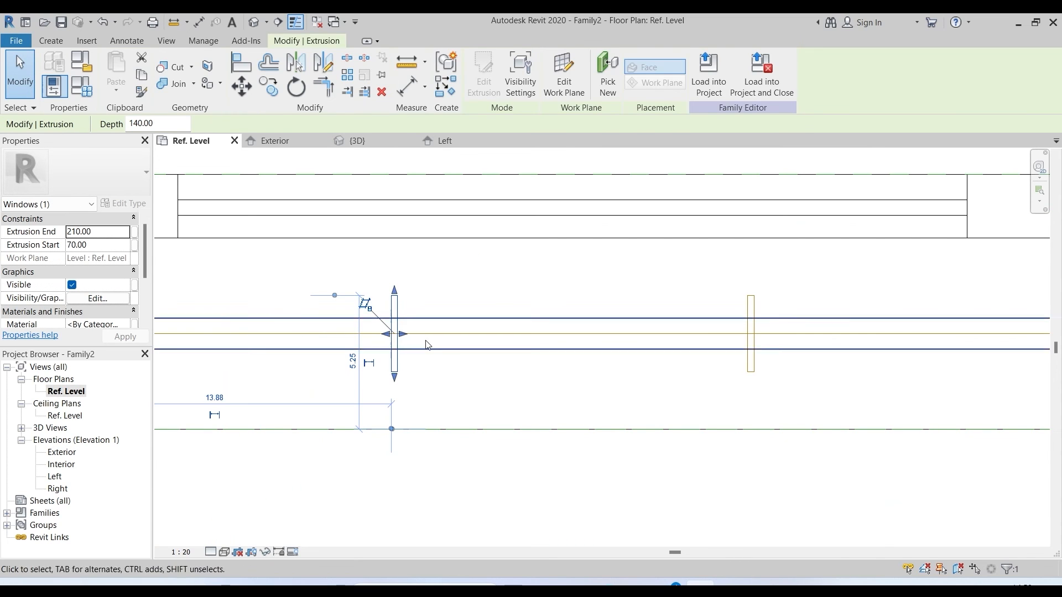
{"action": "left_click", "coordinate": [268, 87]}
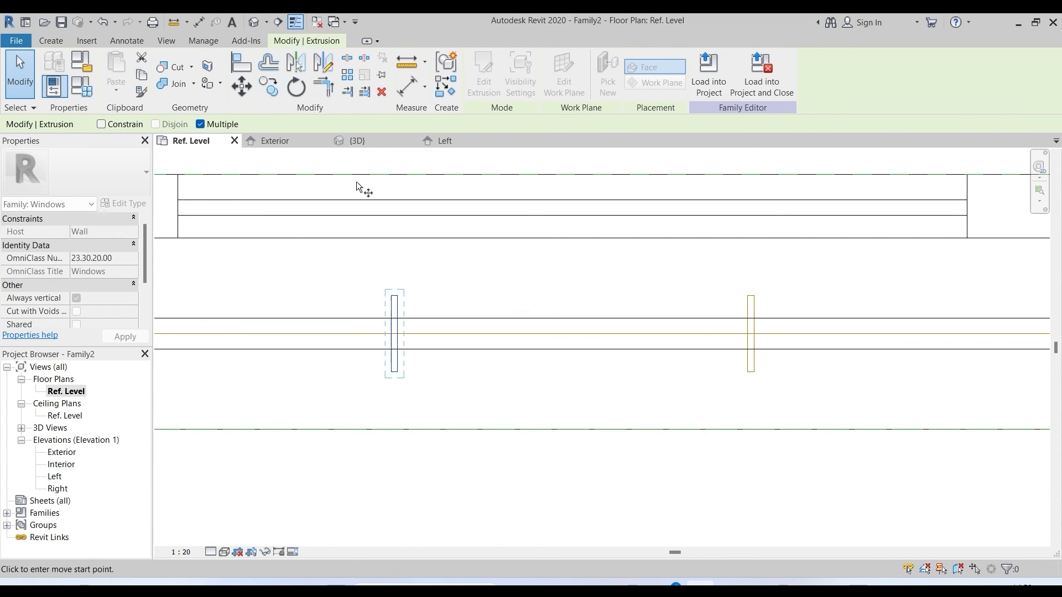
{"action": "left_click", "coordinate": [398, 298]}
{"action": "left_click", "coordinate": [754, 295]}
- Place two more copies of the vertical bar on the imported bar outlines of the other window panel and end copying
{"action": "scroll", "coordinate": [351, 349], "scroll_direction": "down", "scroll_amount": 7}
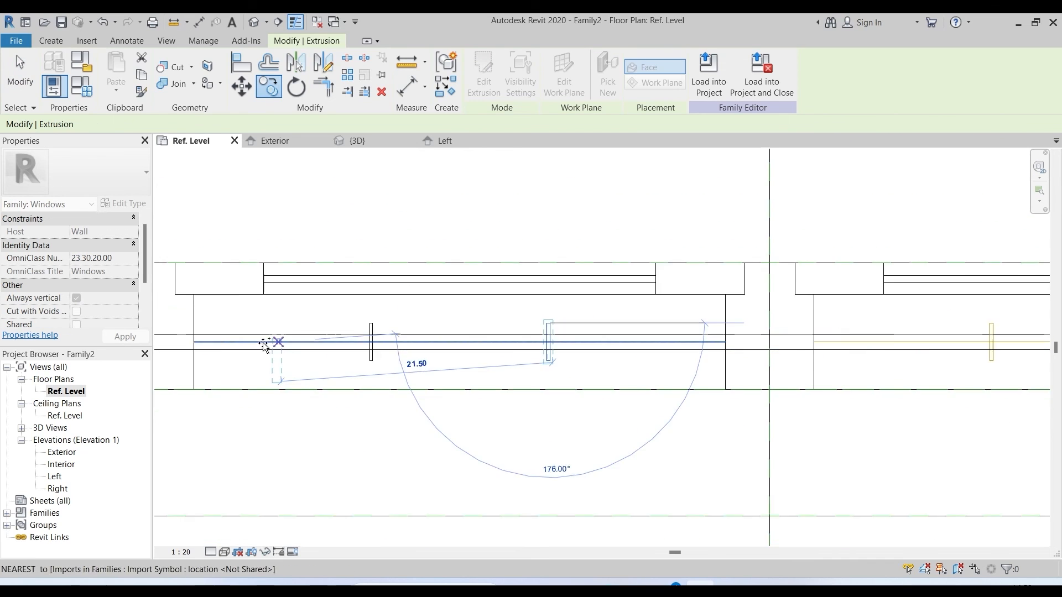
{"action": "scroll", "coordinate": [820, 329], "scroll_direction": "up", "scroll_amount": 8}
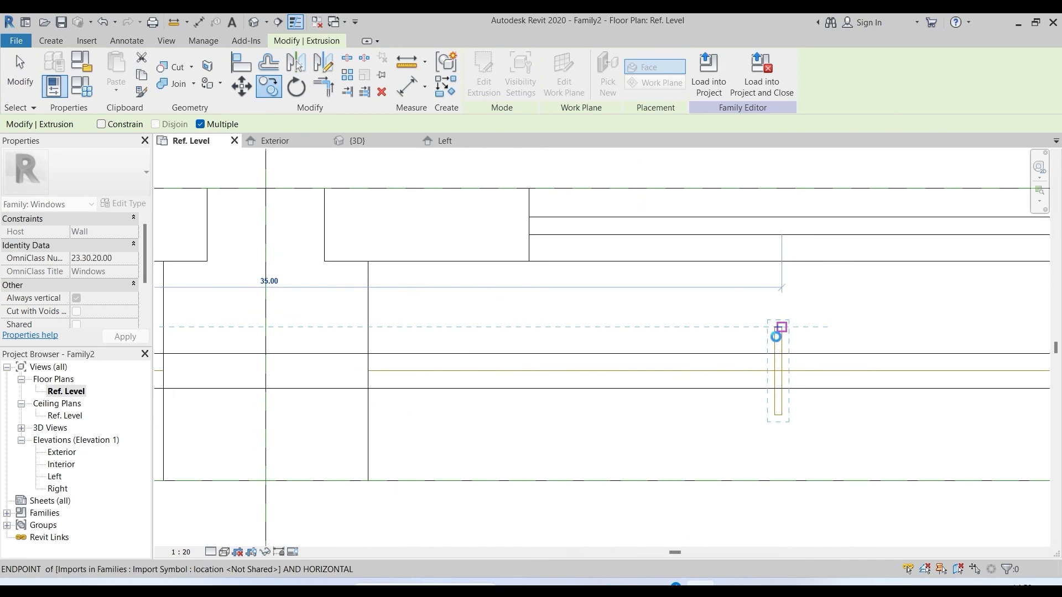
{"action": "left_click", "coordinate": [777, 334]}
{"action": "scroll", "coordinate": [365, 359], "scroll_direction": "down", "scroll_amount": 6}
{"action": "scroll", "coordinate": [744, 351], "scroll_direction": "up", "scroll_amount": 3}
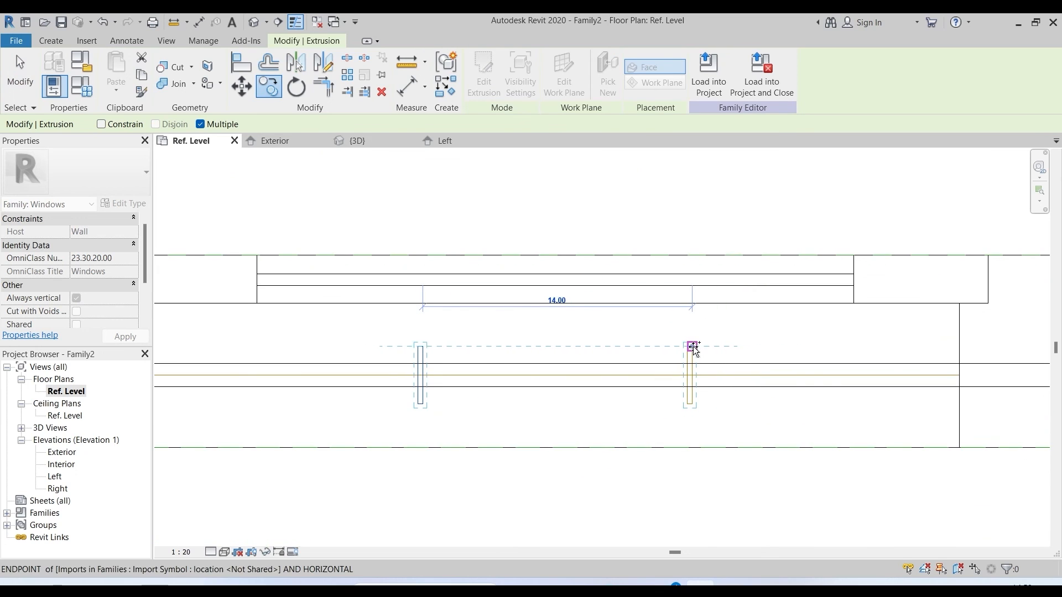
{"action": "left_click", "coordinate": [692, 346]}
{"action": "scroll", "coordinate": [810, 337], "scroll_direction": "down", "scroll_amount": 3}
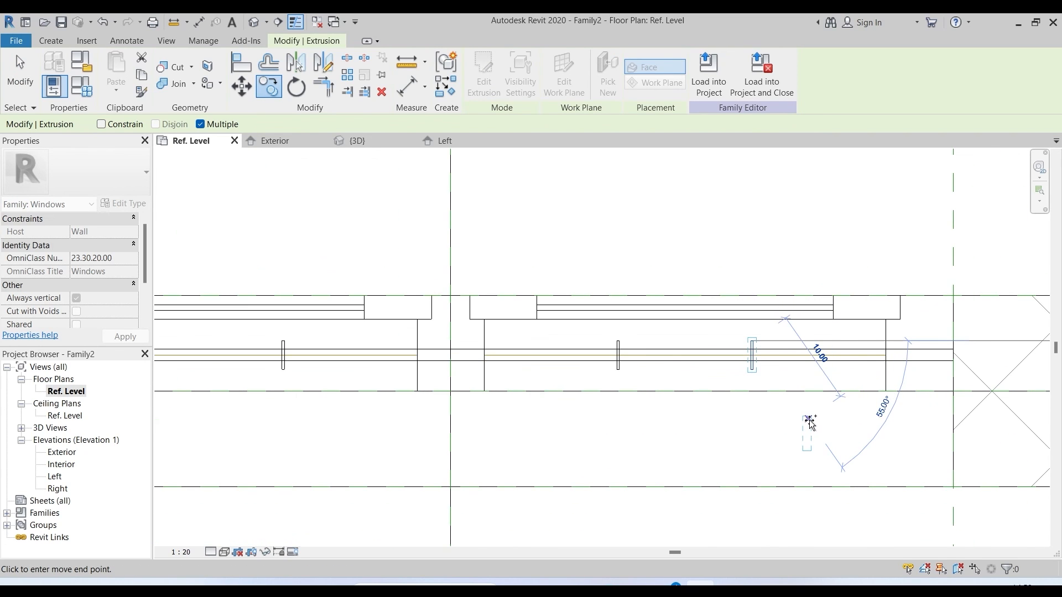
{"action": "right_click", "coordinate": [809, 420]}
{"action": "left_click", "coordinate": [849, 224]}
{"action": "scroll", "coordinate": [735, 414], "scroll_direction": "down", "scroll_amount": 2}
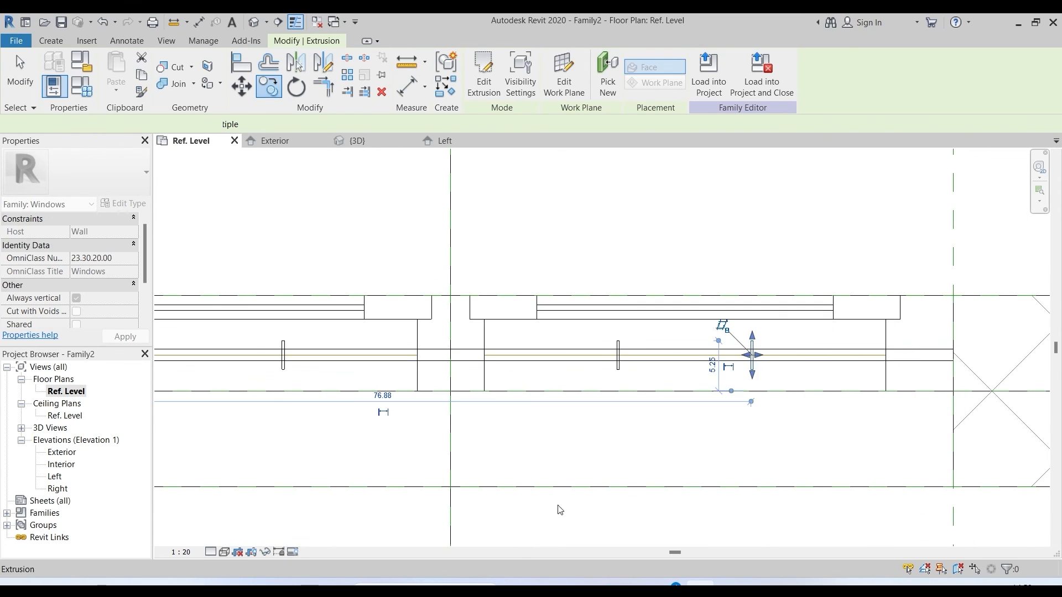
{"action": "left_click", "coordinate": [559, 509]}
- In the 3D view, delete the imported w2.dwg drawing that stands upright perpendicular to the wall
{"action": "left_click", "coordinate": [254, 21]}
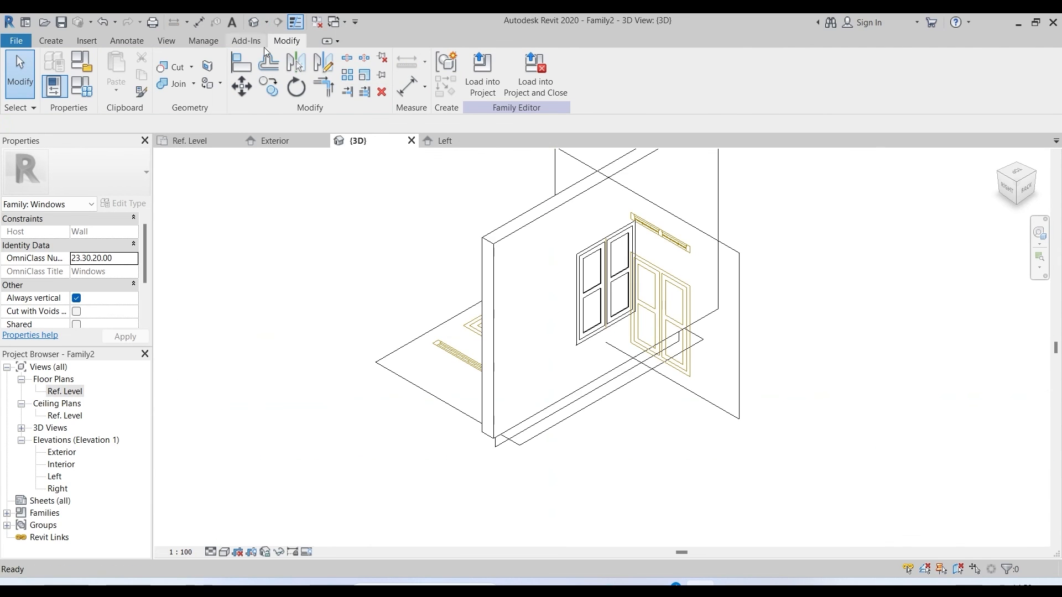
{"action": "scroll", "coordinate": [677, 224], "scroll_direction": "up", "scroll_amount": 2}
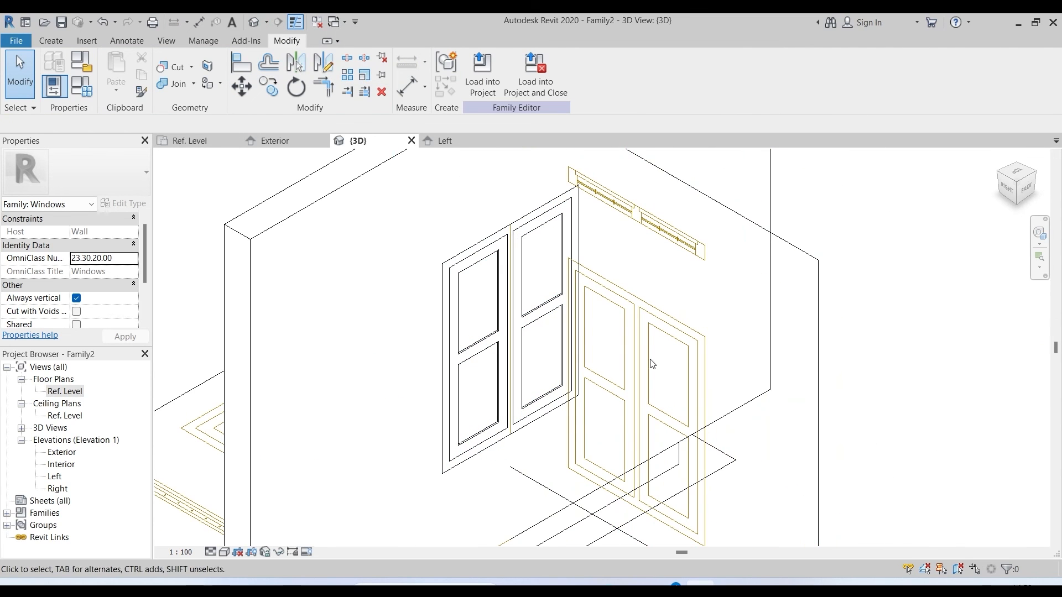
{"action": "scroll", "coordinate": [698, 308], "scroll_direction": "down", "scroll_amount": 2}
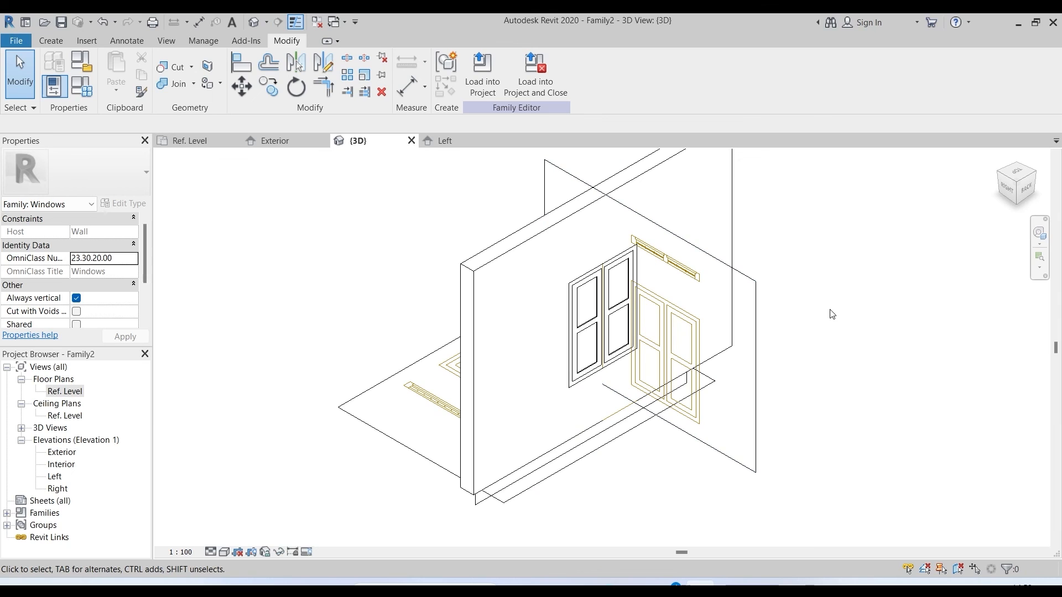
{"action": "left_click", "coordinate": [757, 291]}
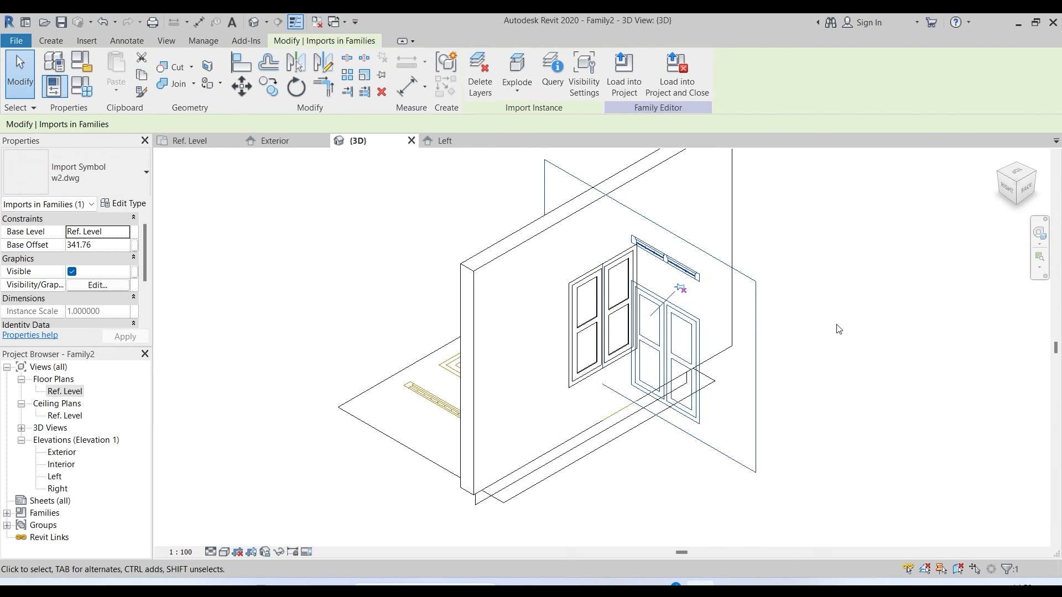
{"action": "key", "text": "Delete"}
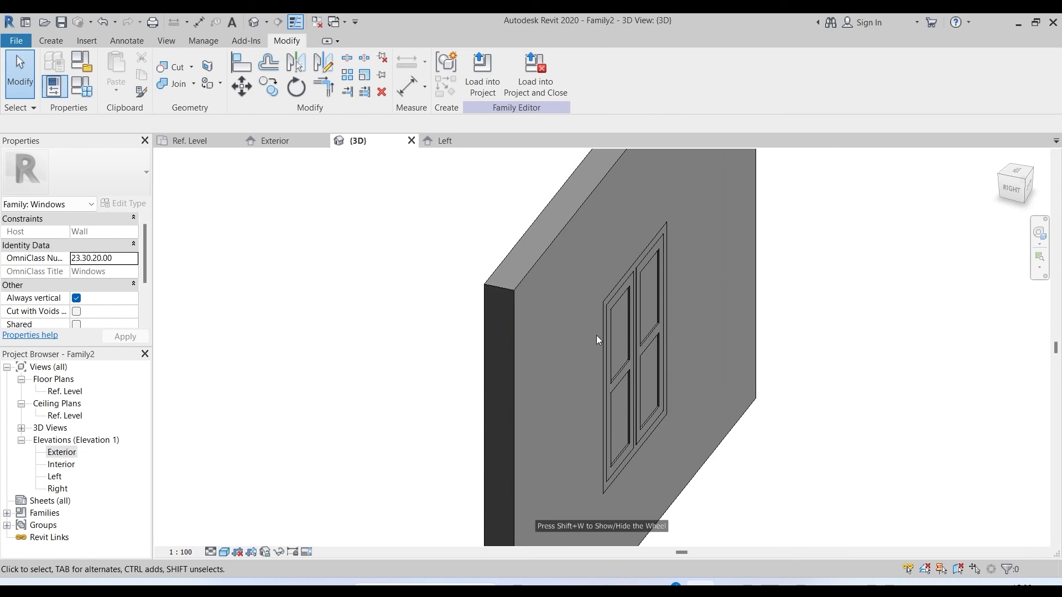
- Select the window's outer frame sweep in the 3D view and open the Material Browser for its material
{"action": "middle_click_drag", "start_coordinate": [596, 335], "coordinate": [614, 404], "text": "shift"}
{"action": "scroll", "coordinate": [442, 344], "scroll_direction": "down", "scroll_amount": 4}
{"action": "scroll", "coordinate": [516, 335], "scroll_direction": "up", "scroll_amount": 3}
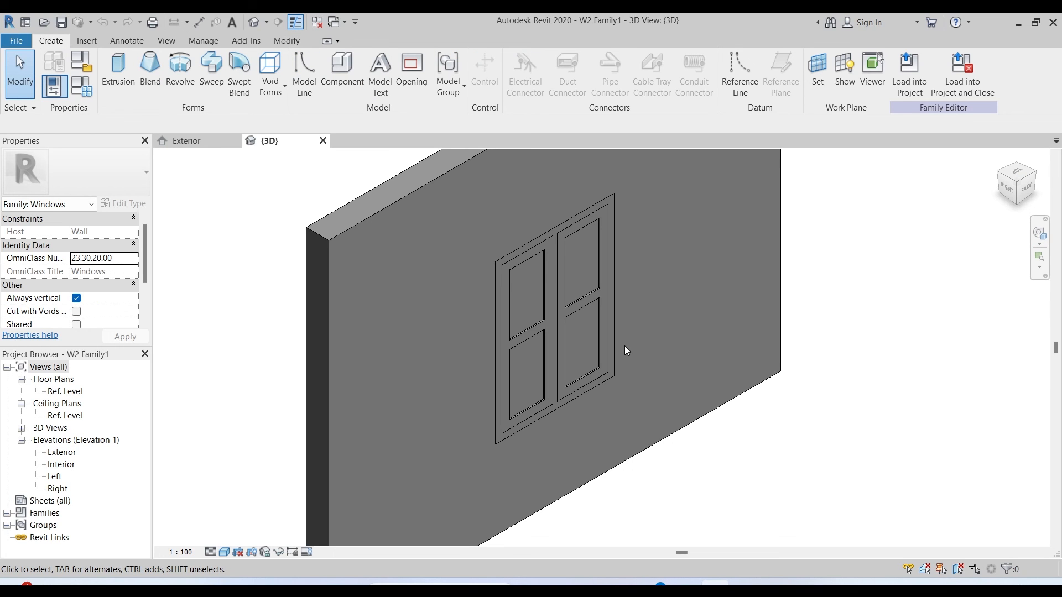
{"action": "left_click", "coordinate": [604, 377]}
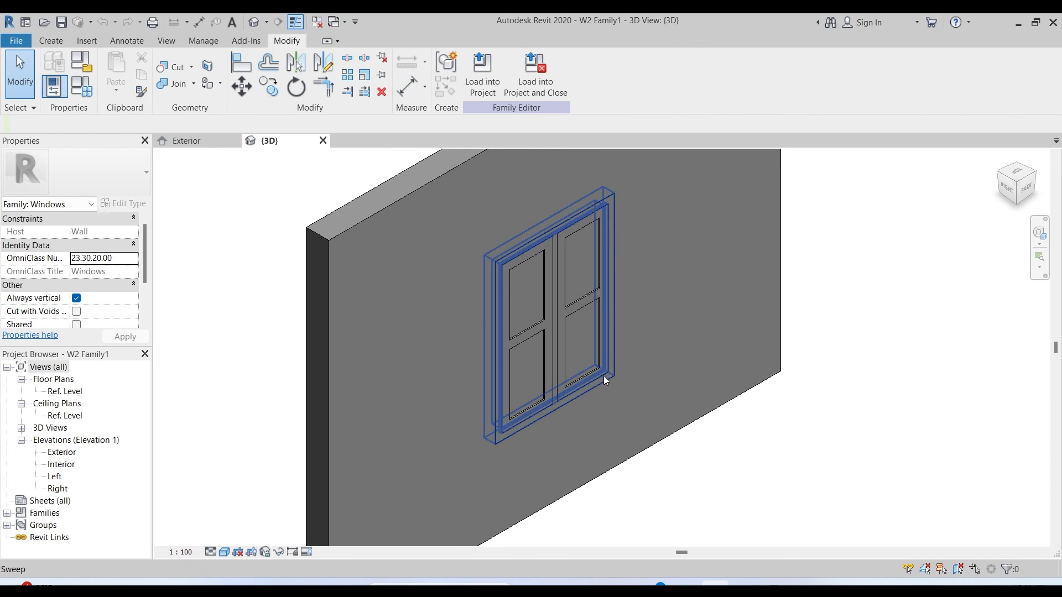
{"action": "left_click", "coordinate": [604, 379]}
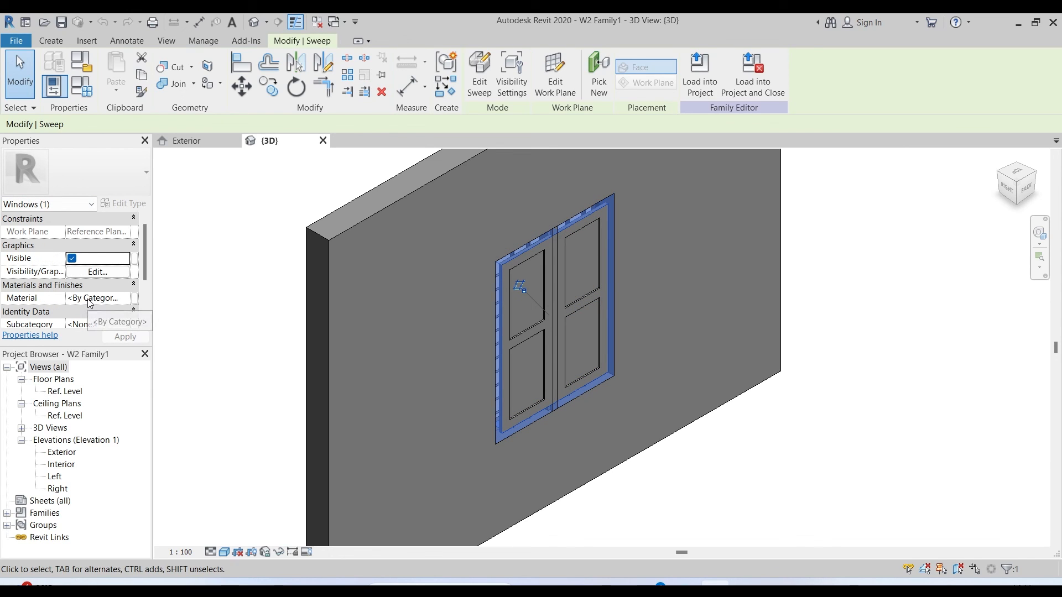
{"action": "left_click", "coordinate": [123, 299]}
{"action": "left_click", "coordinate": [124, 299]}
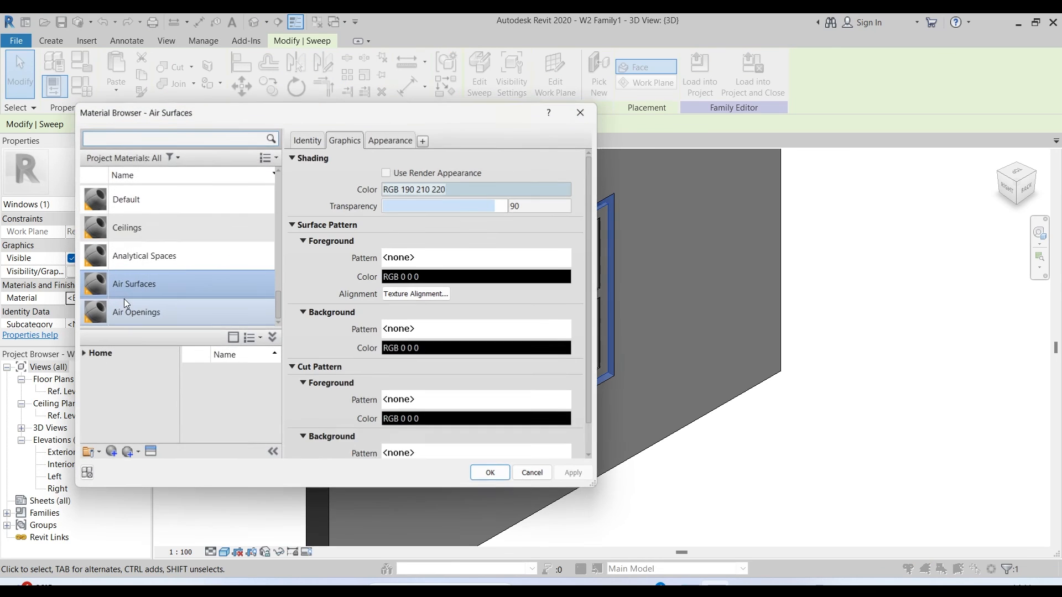